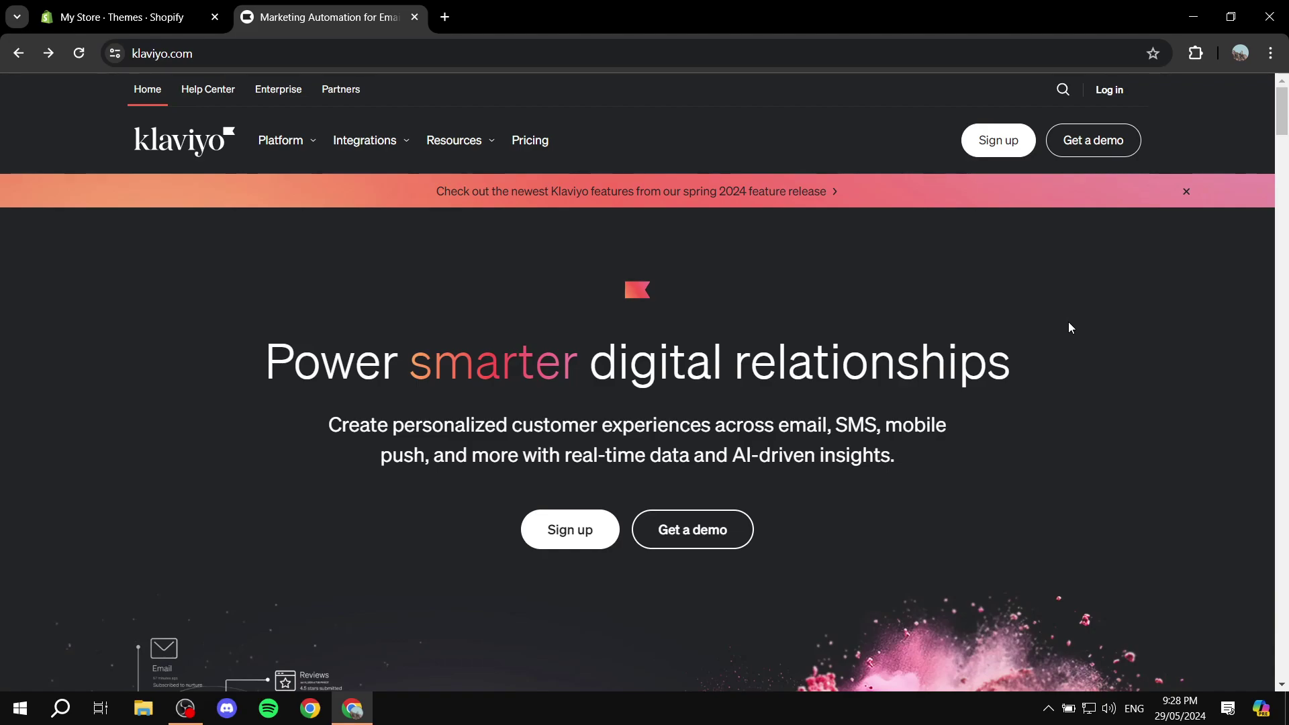
Step: Dismiss the spring 2024 feature release banner on the Klaviyo homepage and open the account sign-up page
left_click(1186, 193)
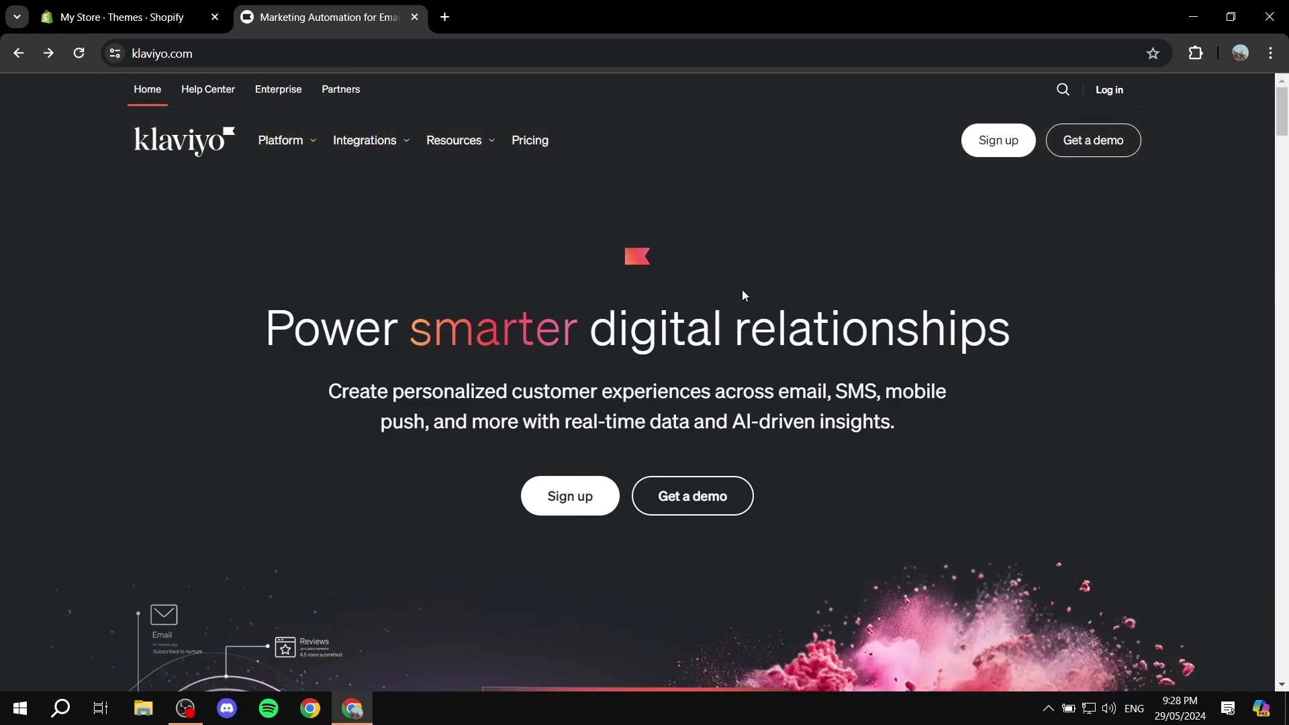
left_click(121, 17)
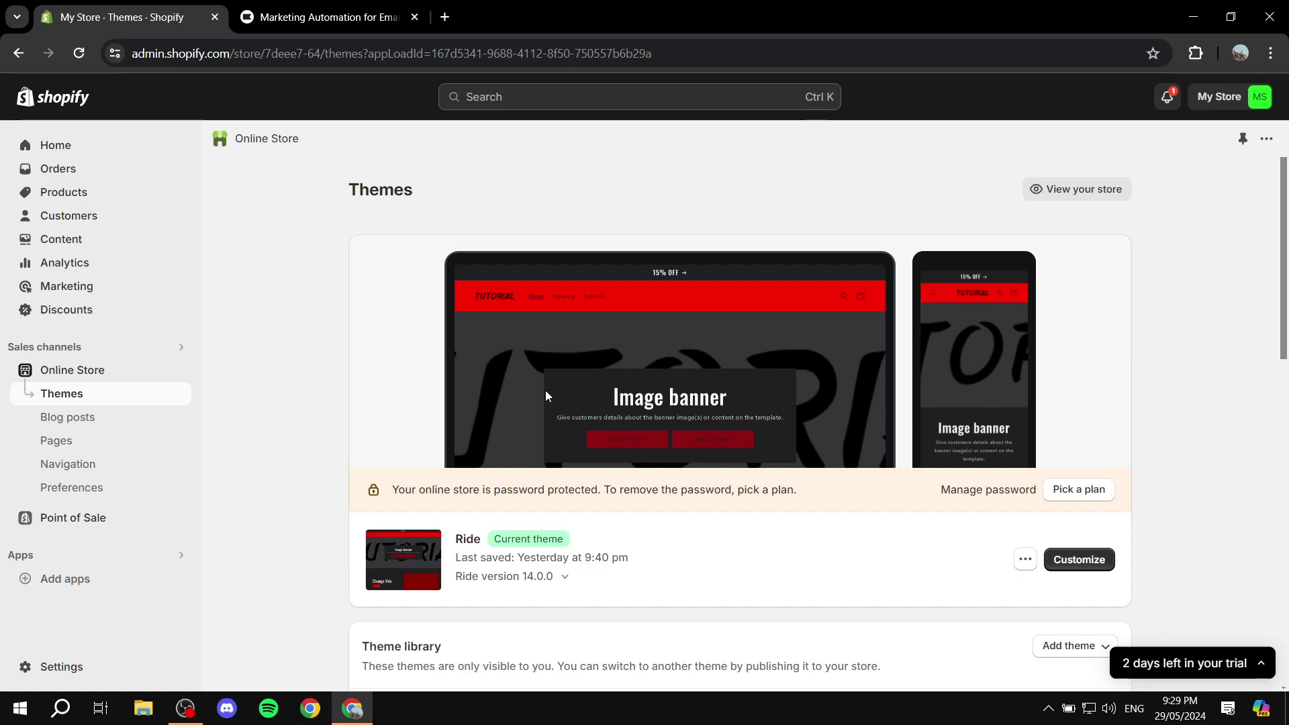
left_click(320, 9)
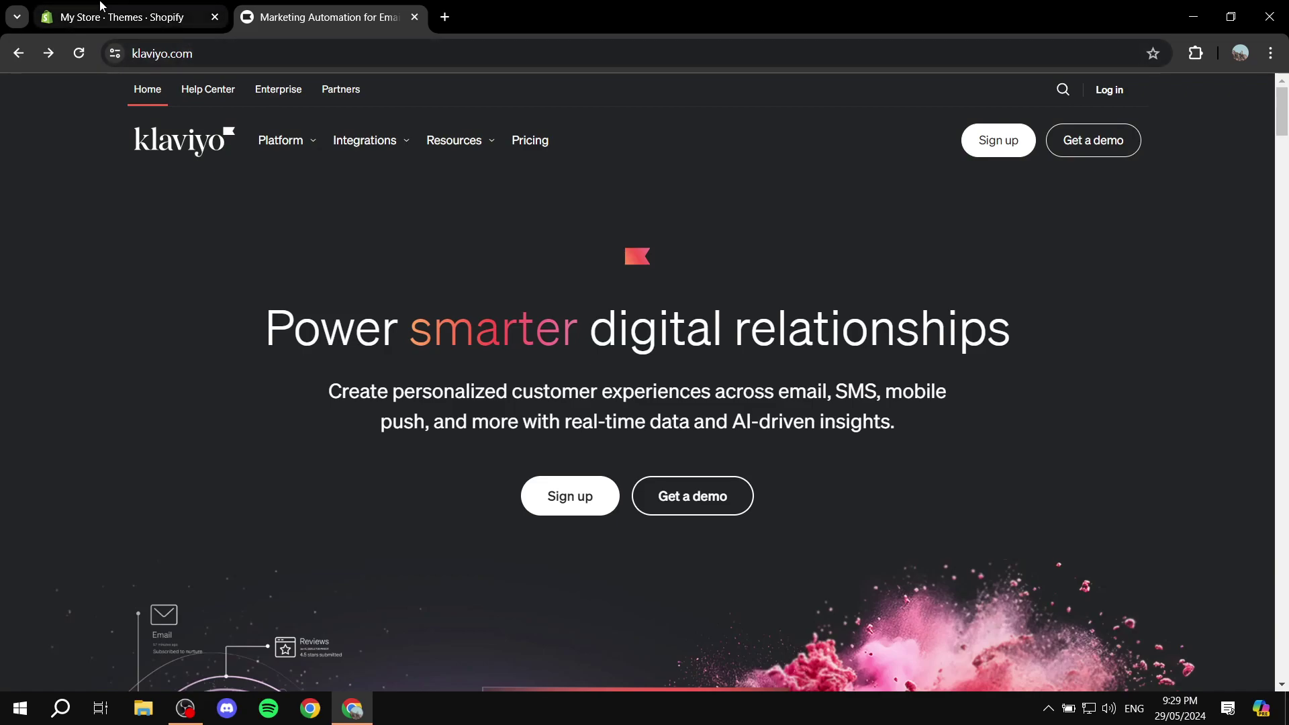
left_click(114, 10)
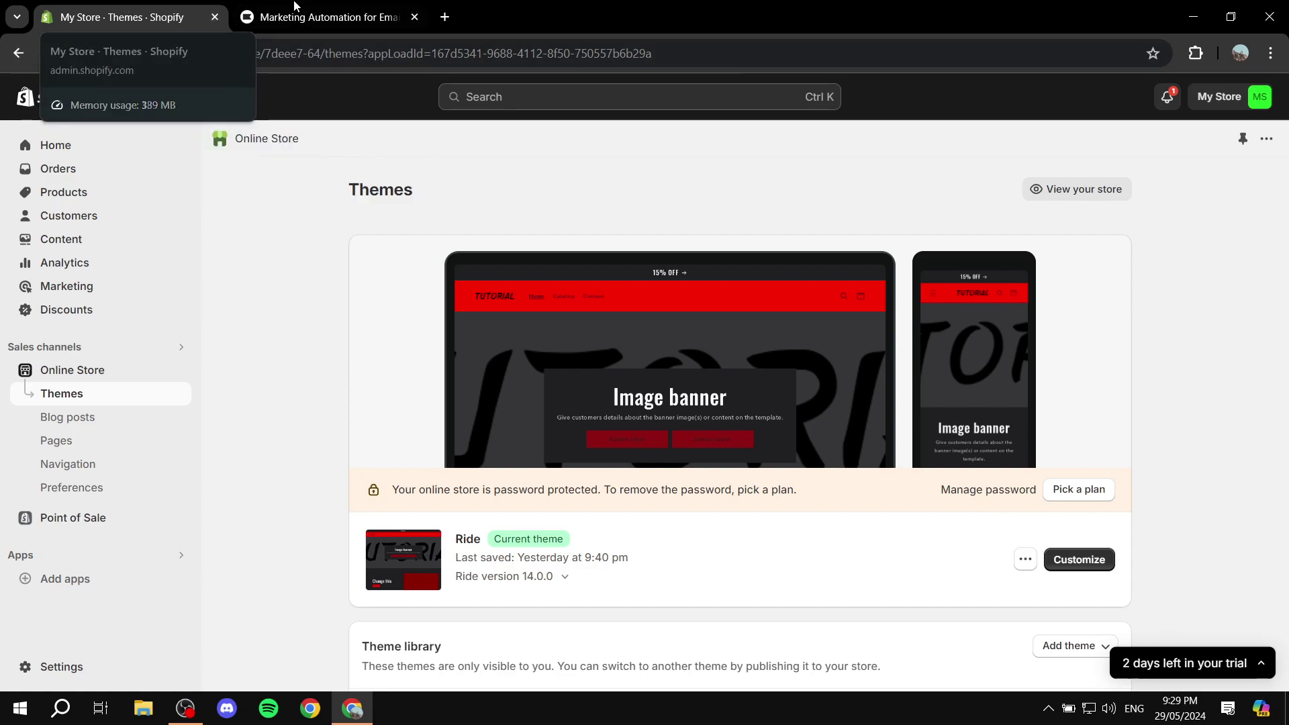
left_click(323, 17)
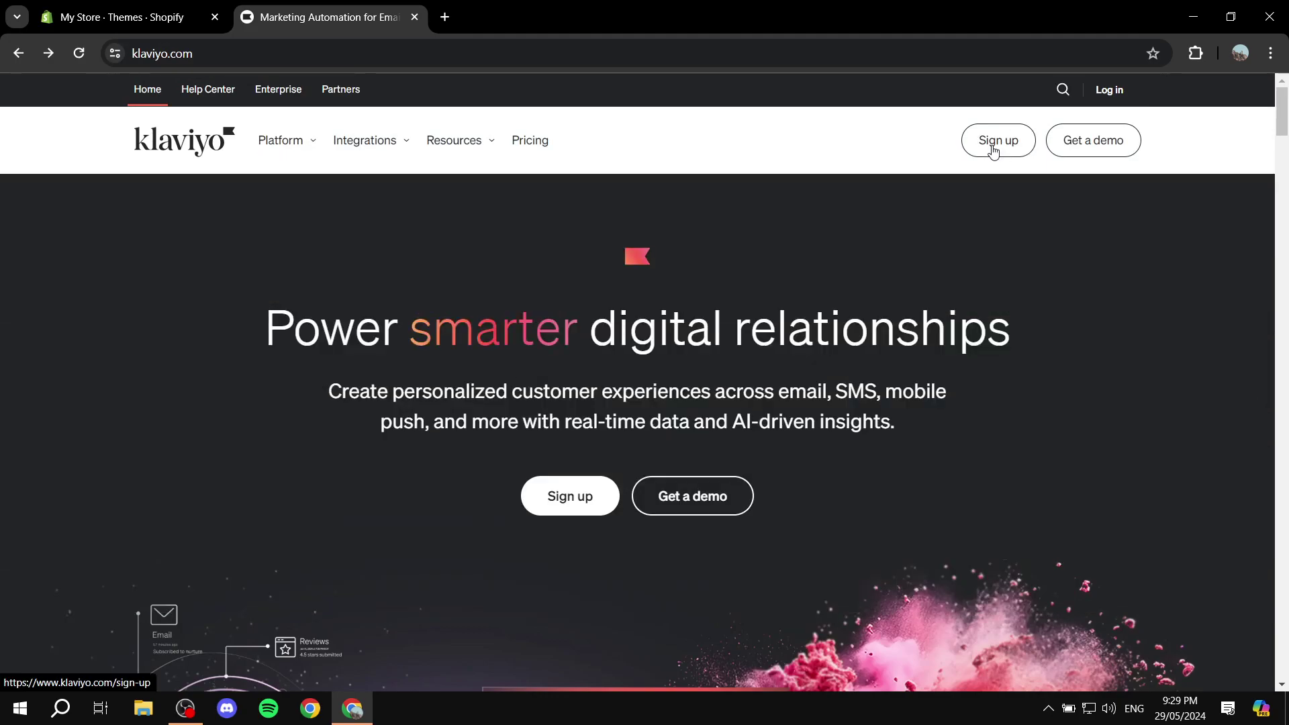
left_click(994, 149)
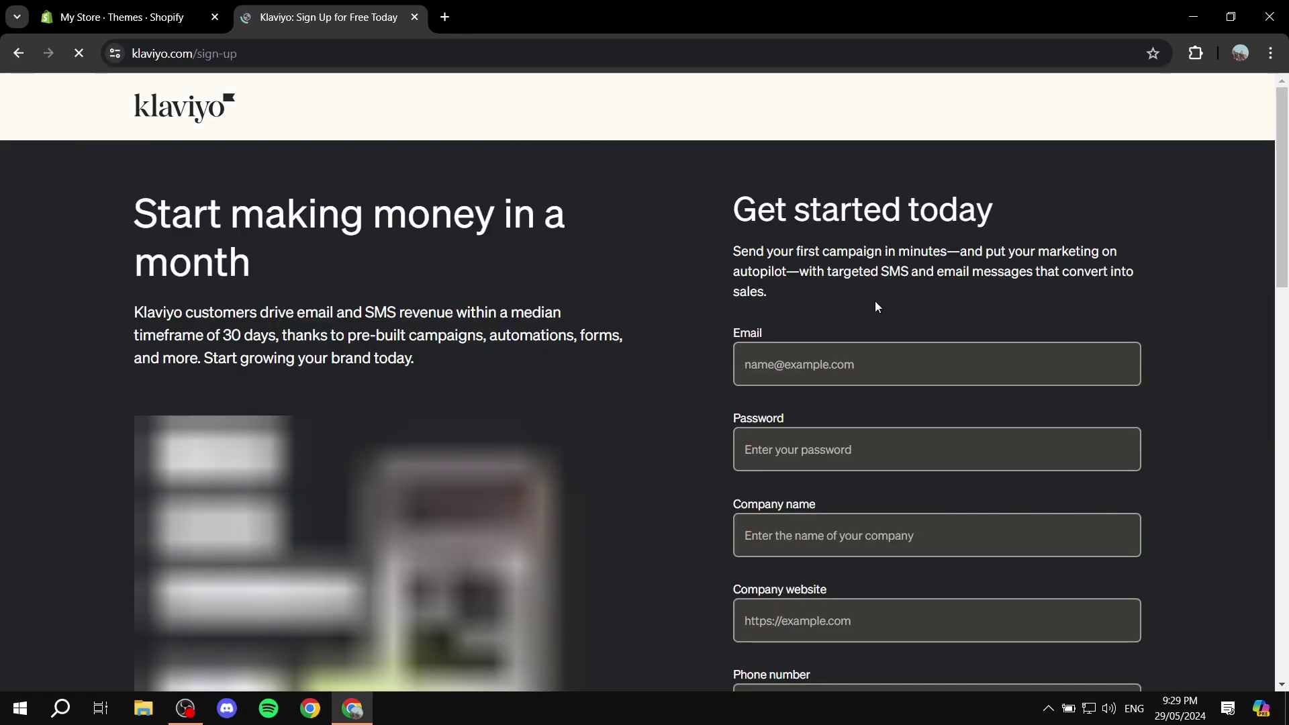
Step: Examine the Klaviyo sign-up form, from the email and password fields down to the usage question and consent options
scroll(1209, 288, "down", 1)
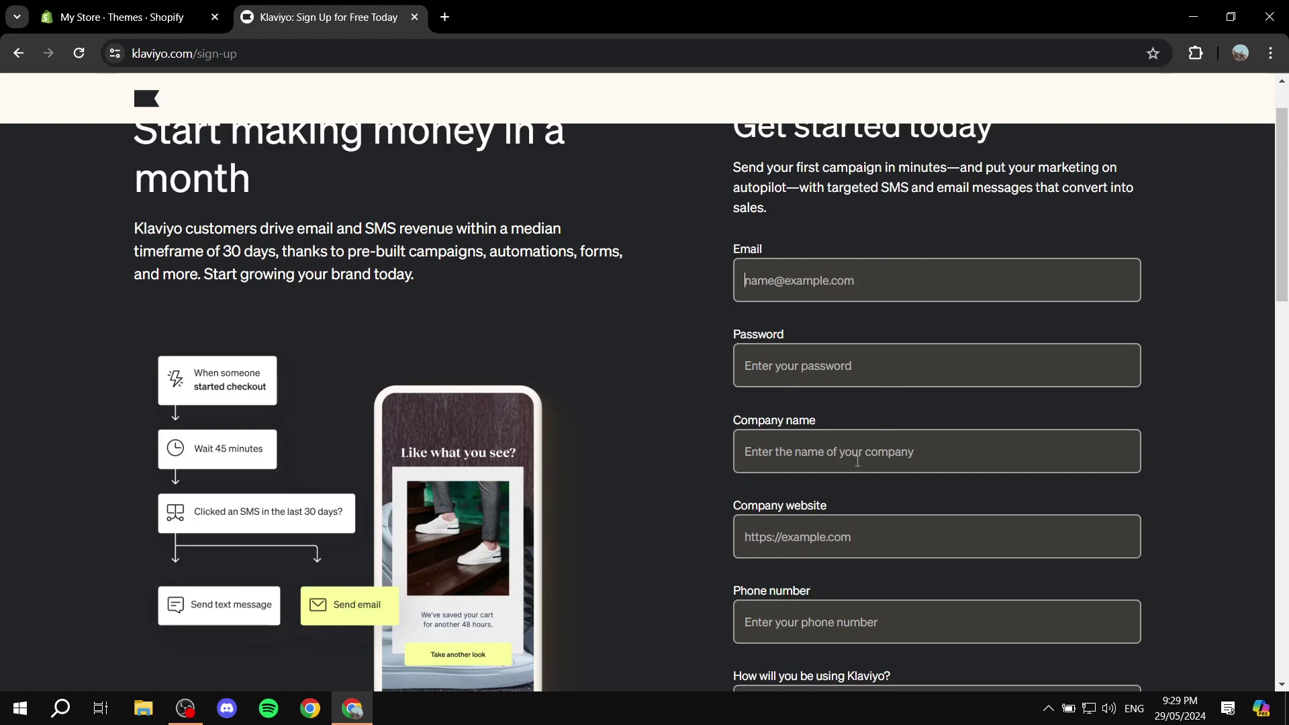
scroll(924, 282, "down", 3)
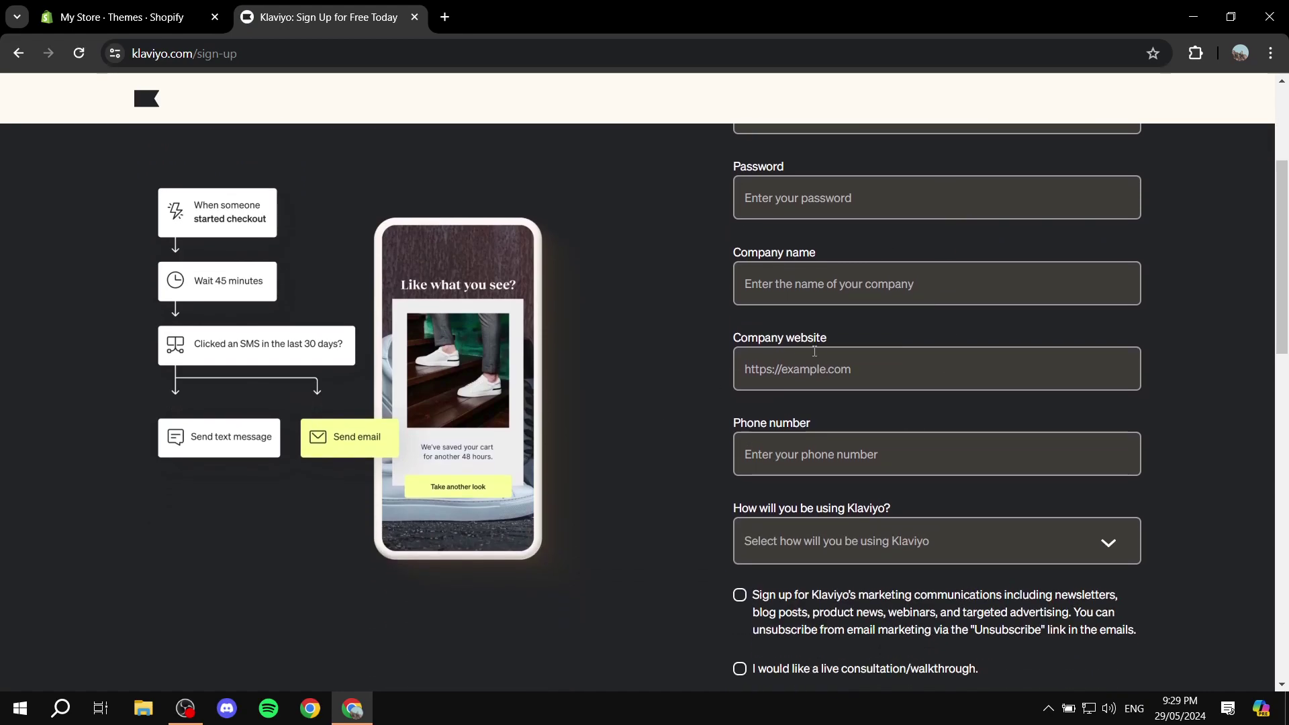
scroll(816, 376, "up", 4)
scroll(832, 282, "down", 5)
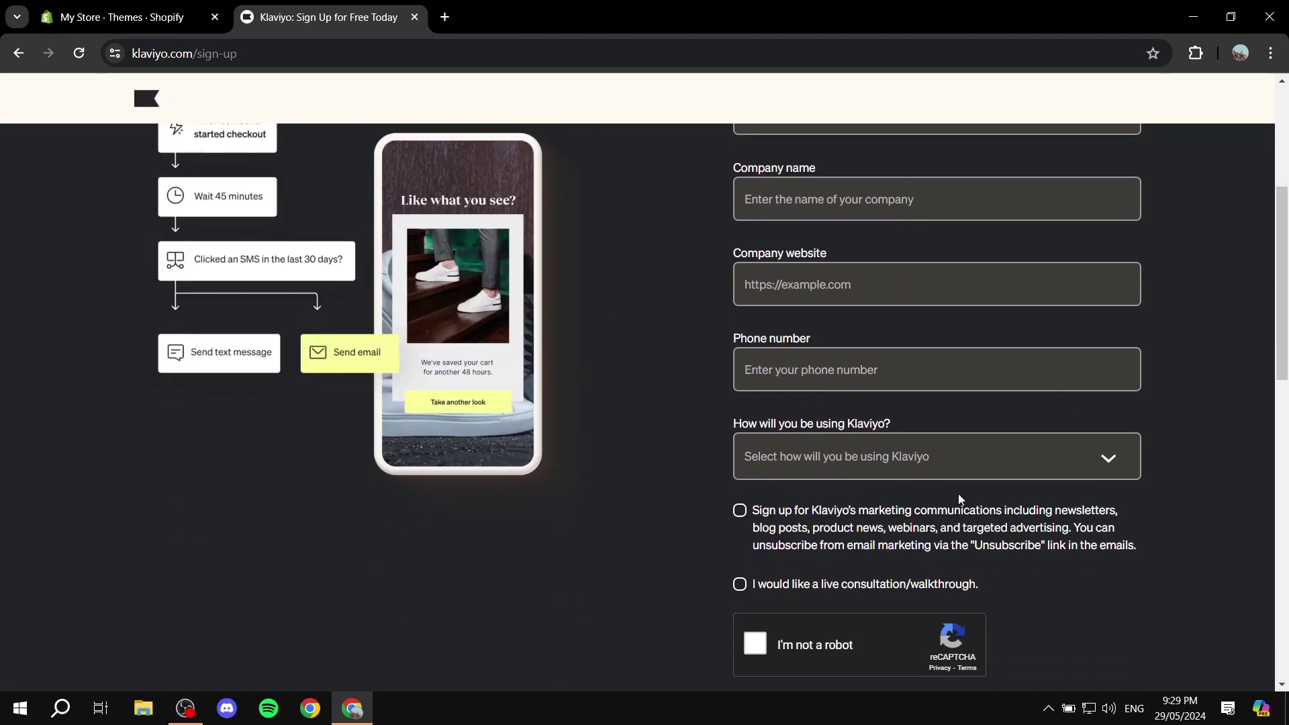
scroll(949, 367, "up", 5)
scroll(936, 357, "down", 4)
scroll(852, 383, "up", 3)
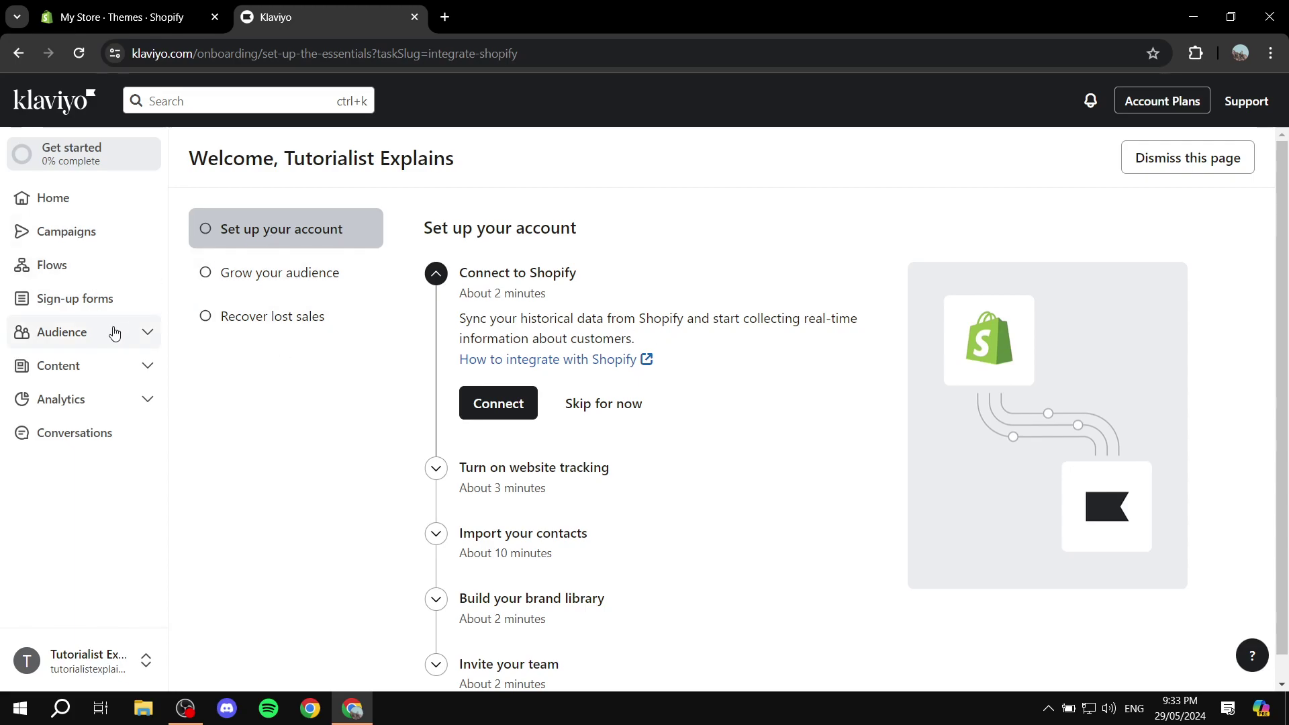
left_click(121, 17)
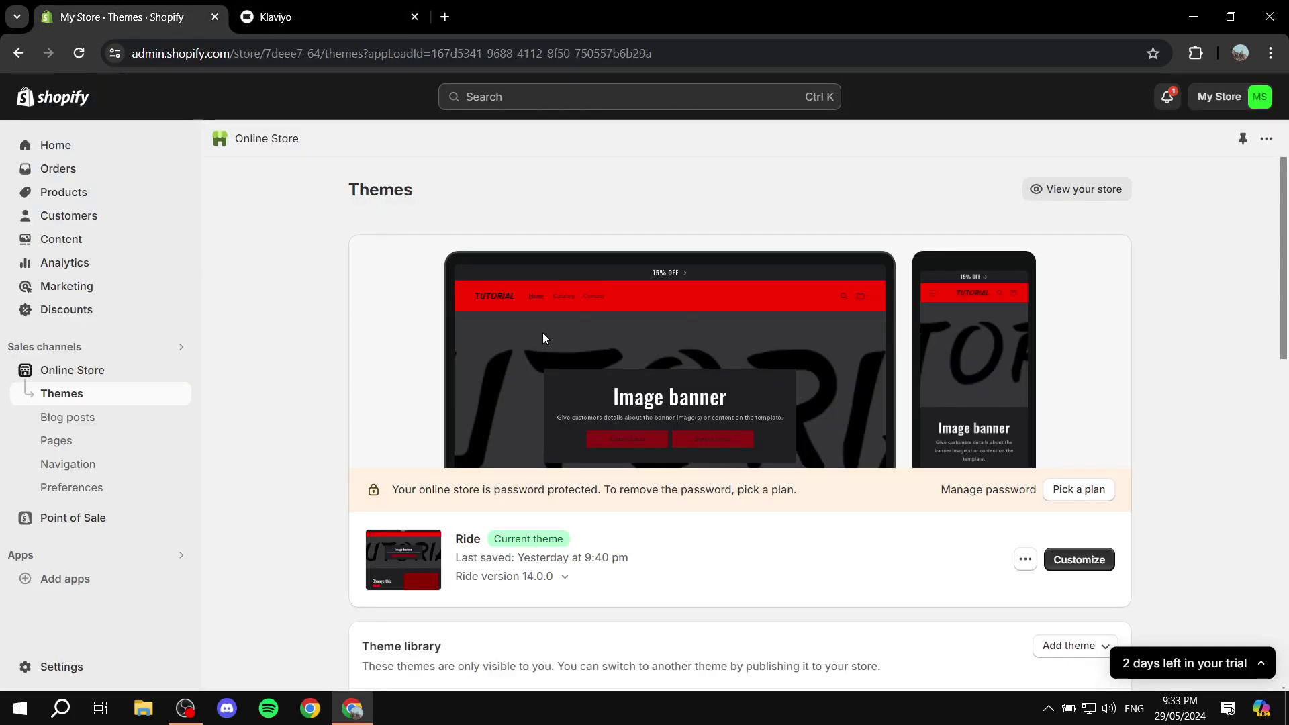
key("ctrl+Tab")
key("ctrl+Tab")
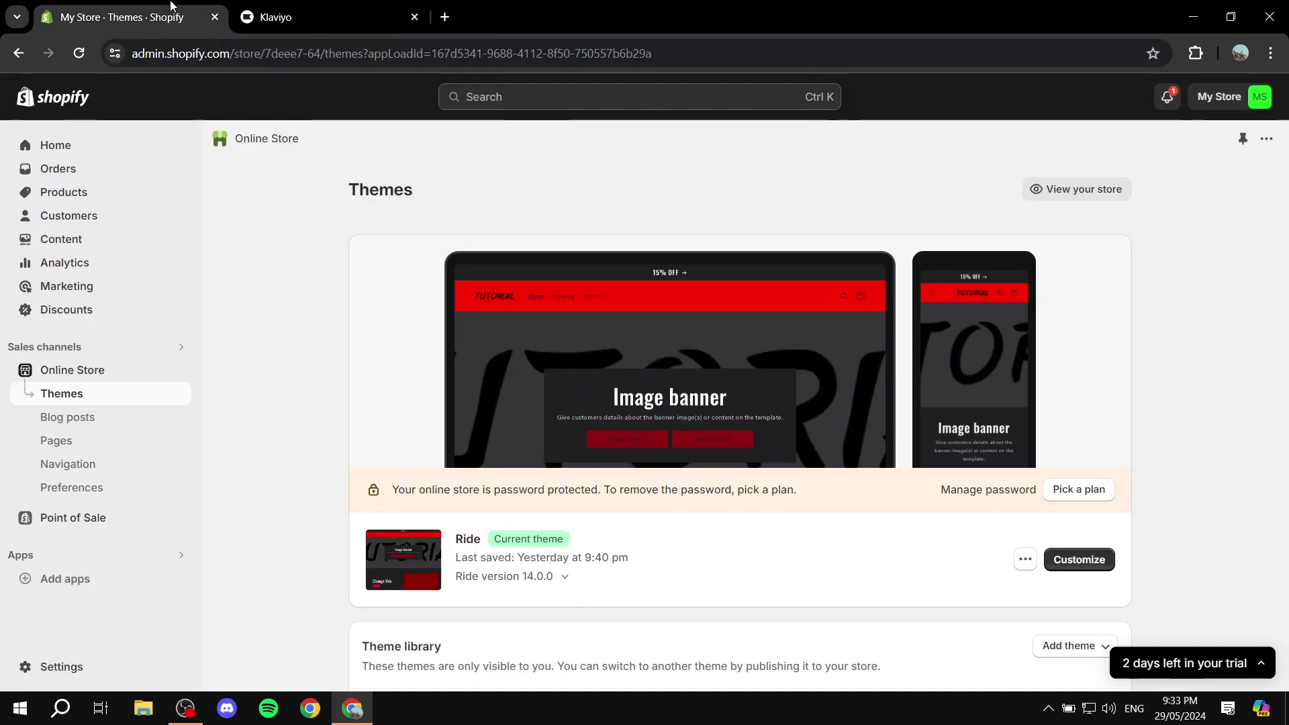
key("ctrl+Tab")
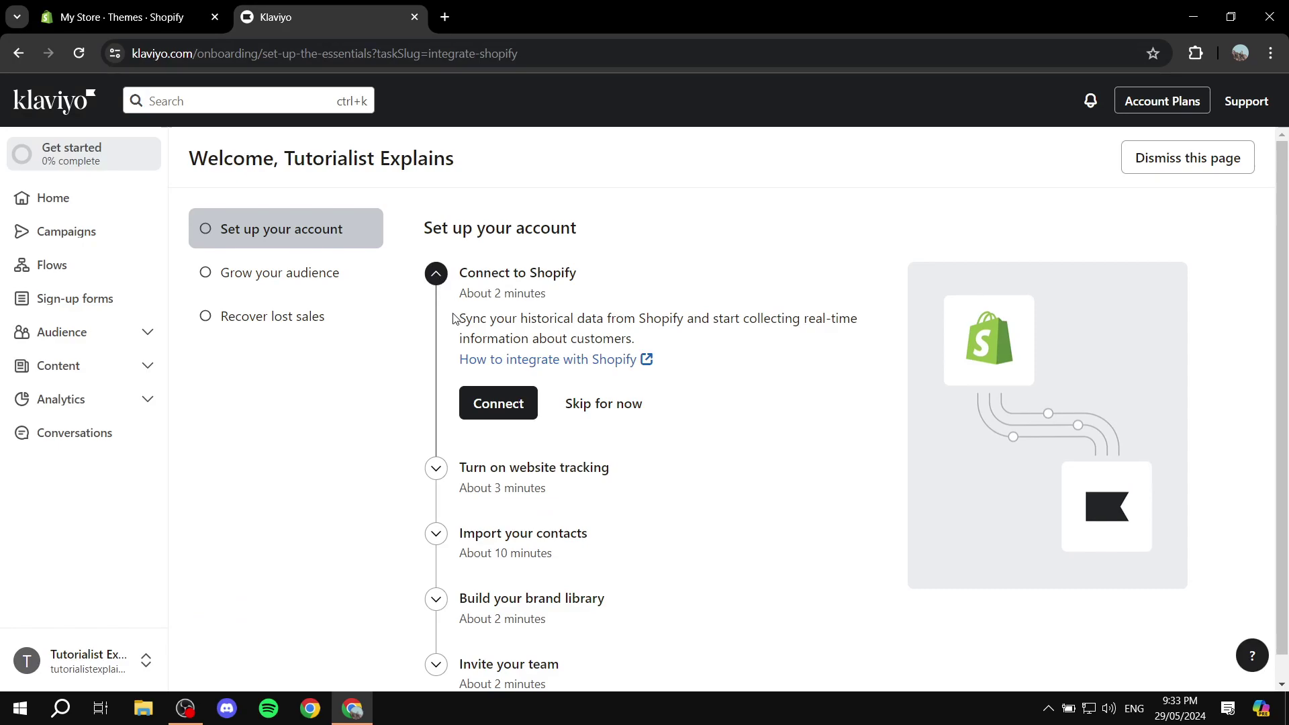
Step: Switch to the Shopify admin and open the Shopify App Store from the suggested apps dialog
left_click(65, 6)
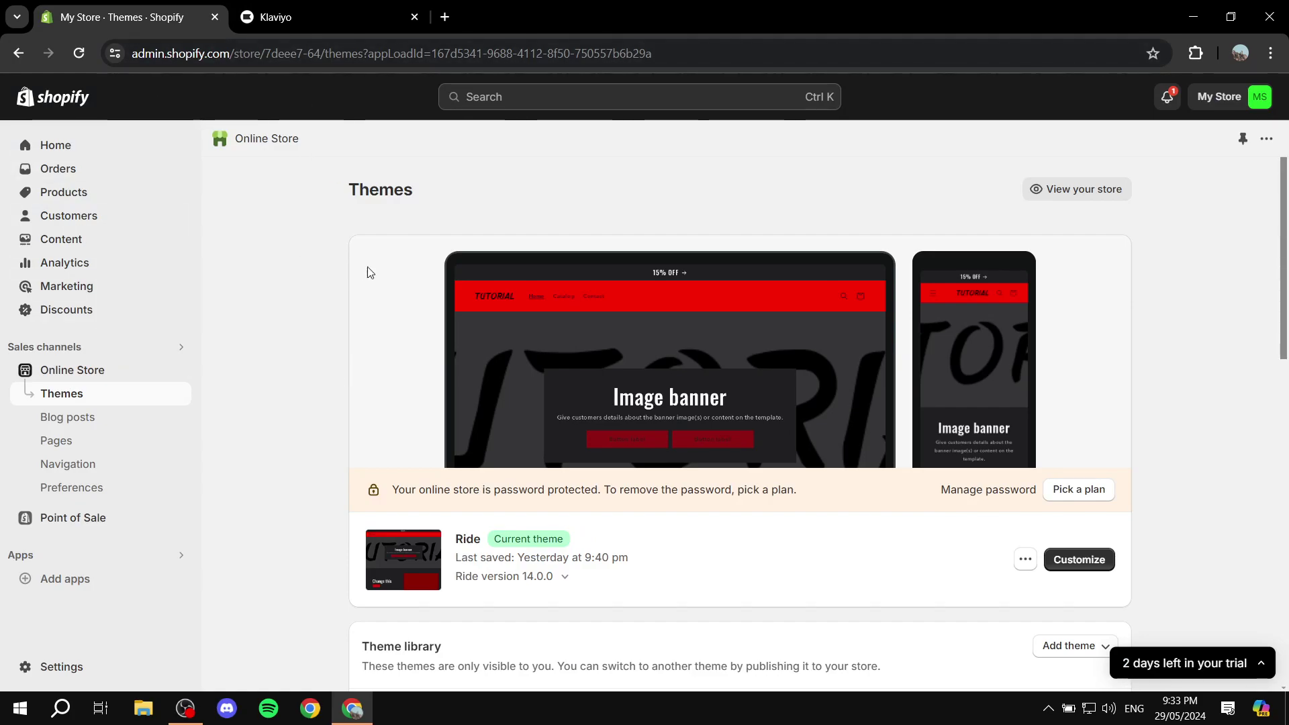
left_click(57, 586)
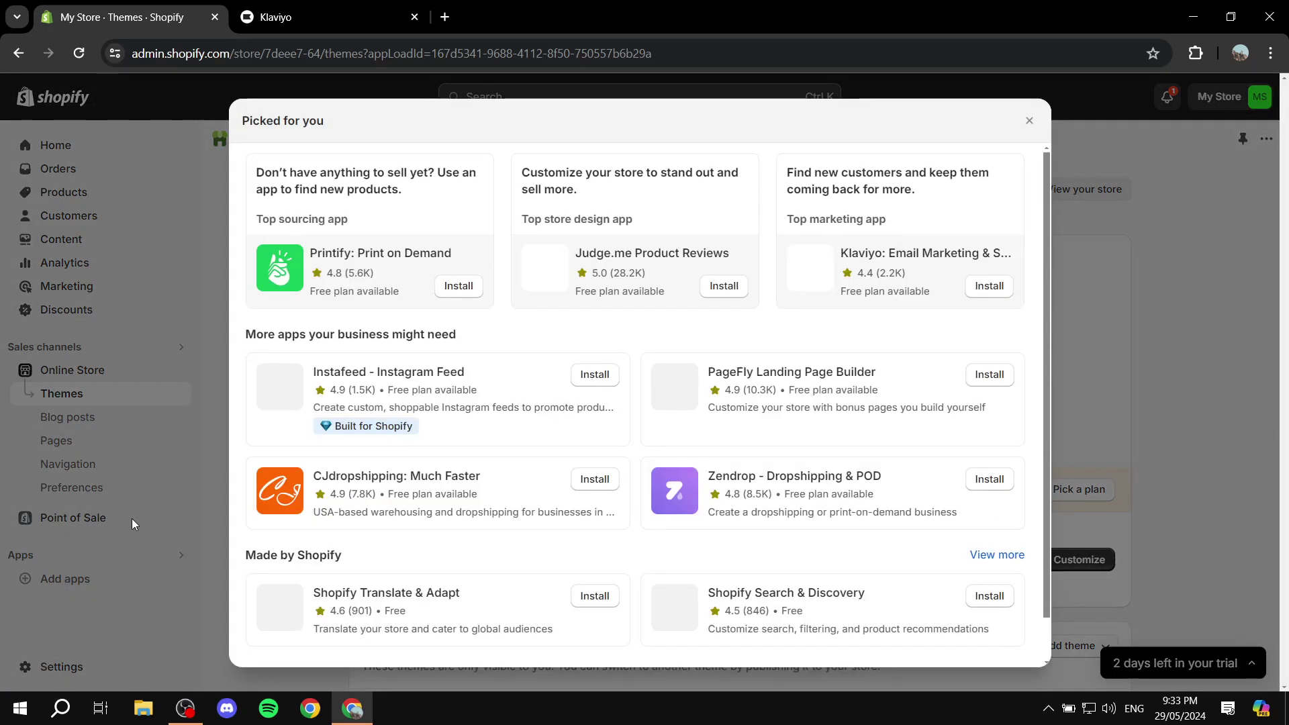
scroll(643, 456, "down", 1)
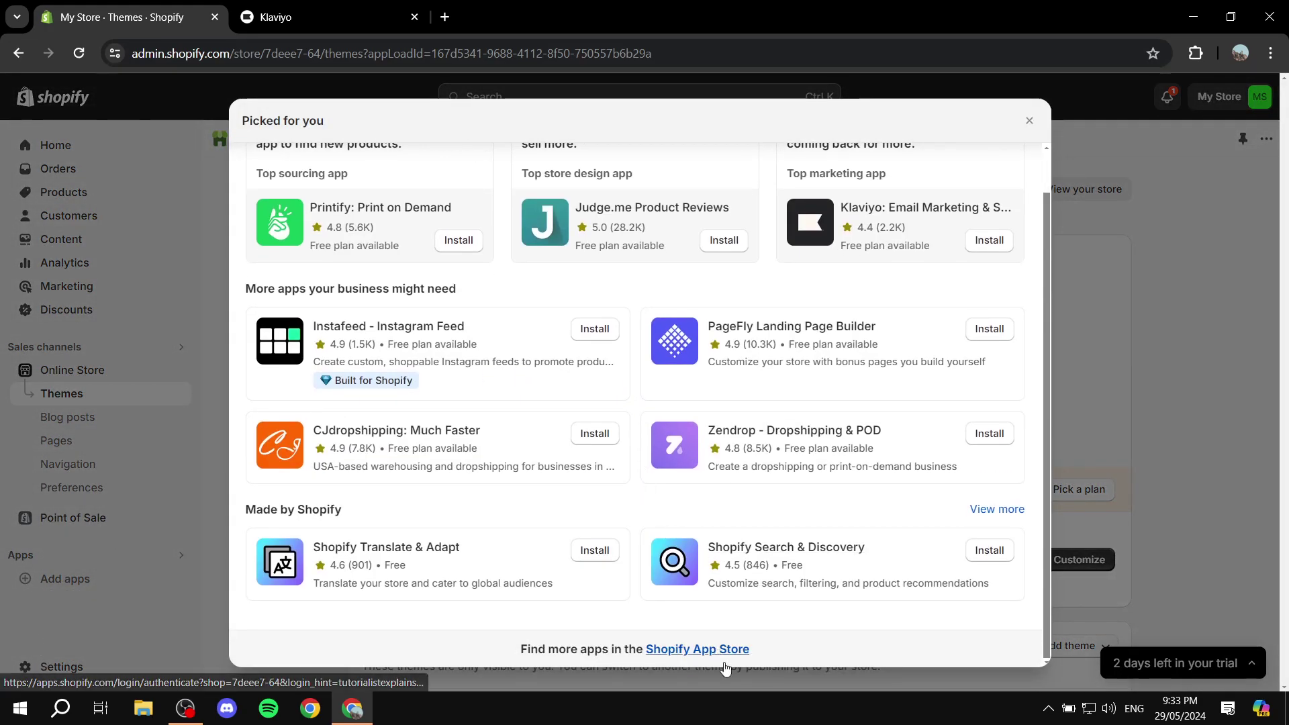
left_click(712, 655)
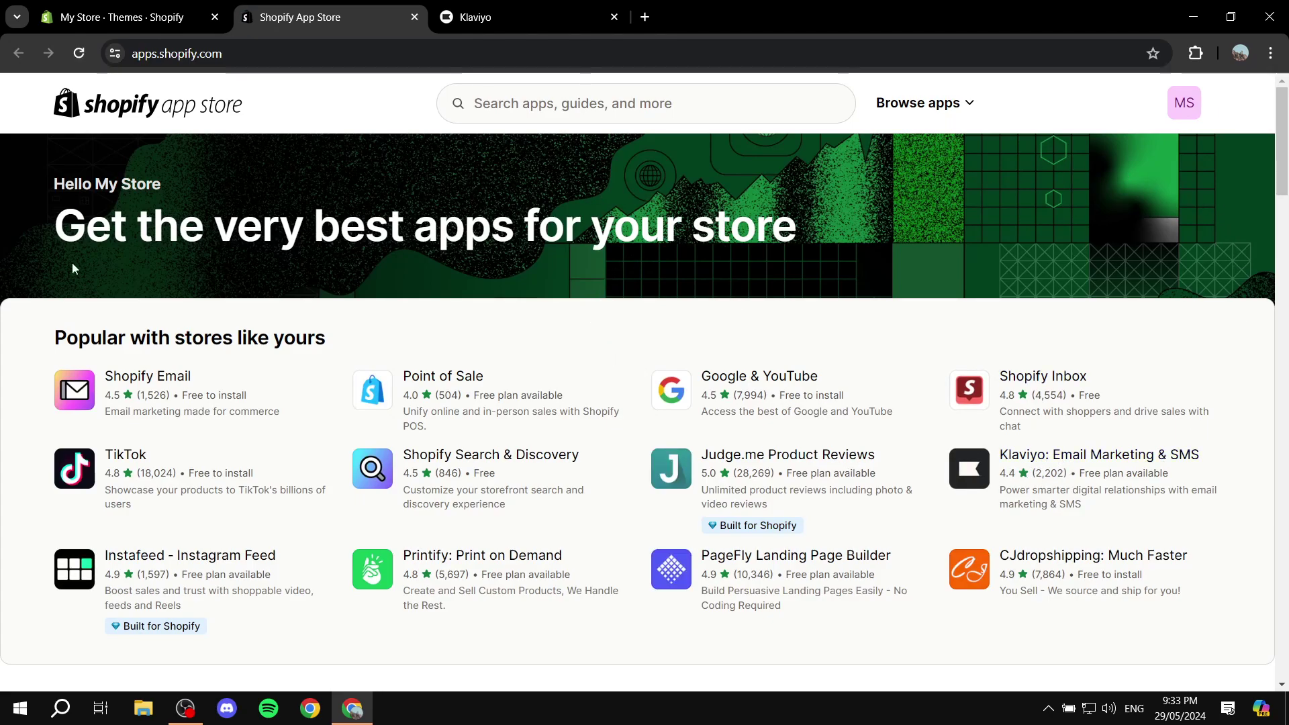
Step: Open the Klaviyo: Email Marketing & SMS listing and review its features and pricing plans
left_click_drag(39, 346, 400, 326)
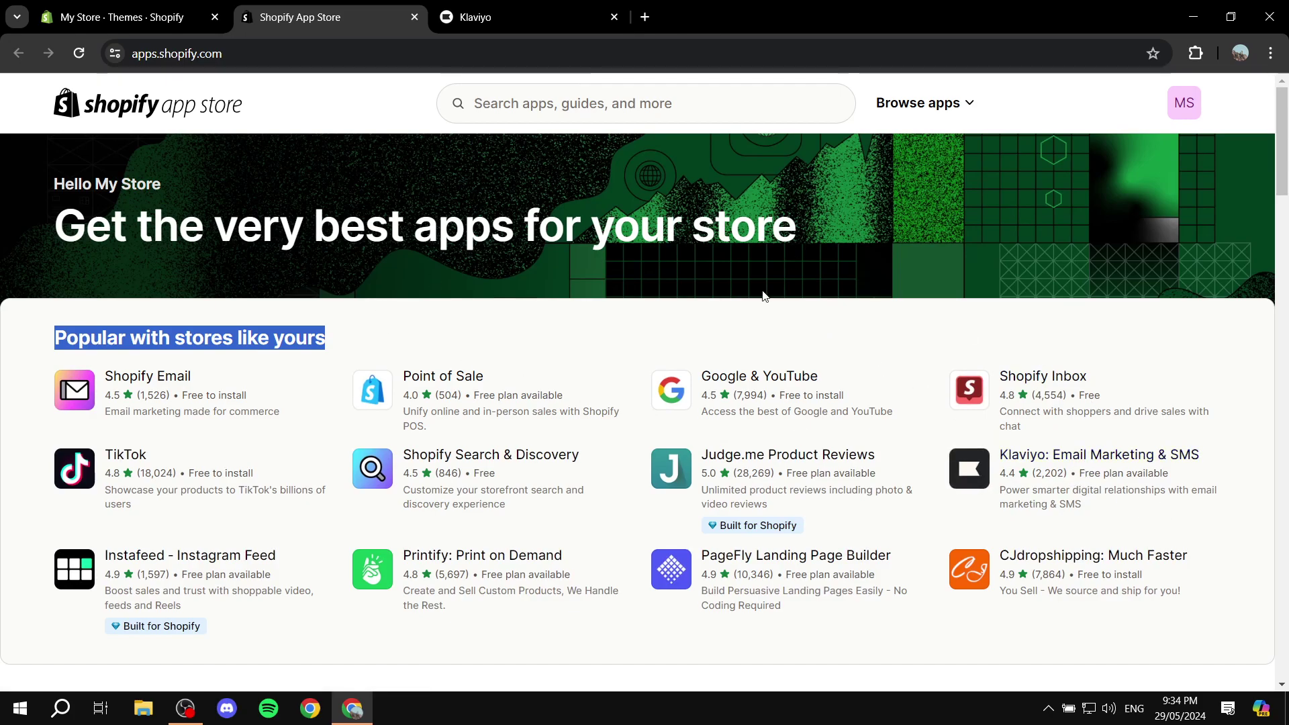
left_click(564, 103)
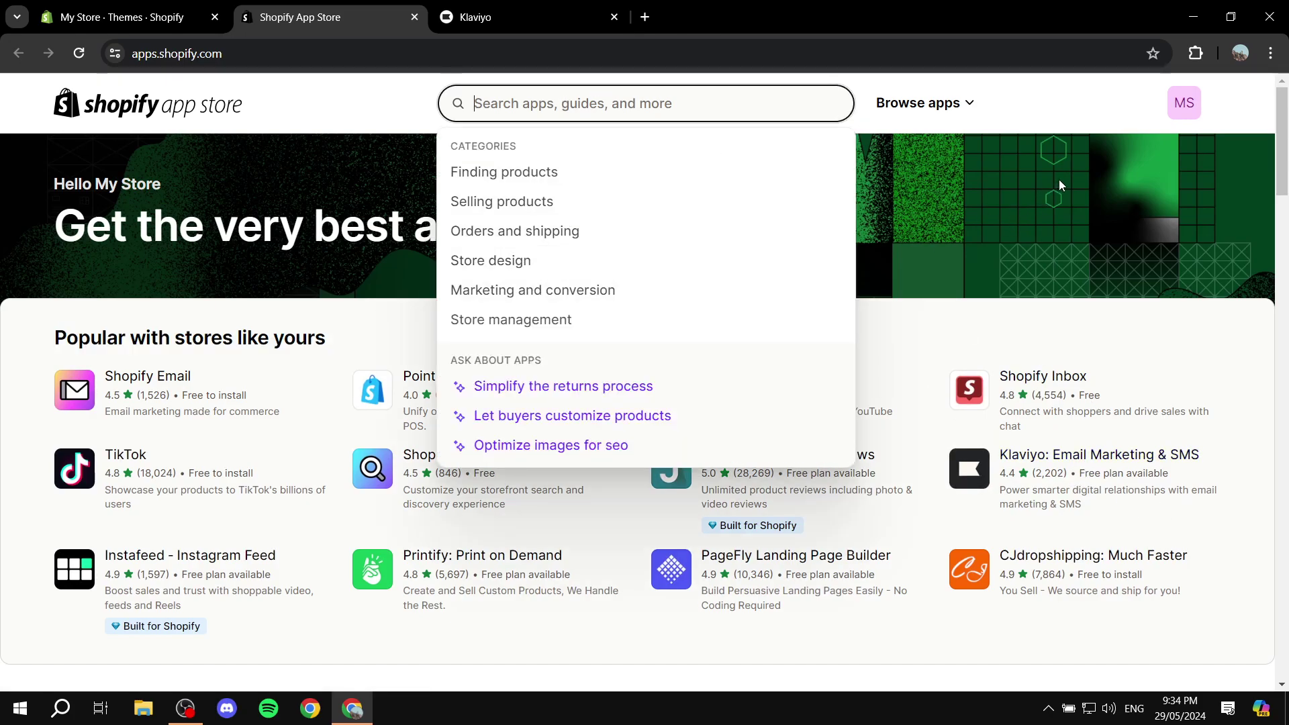
left_click(1078, 457)
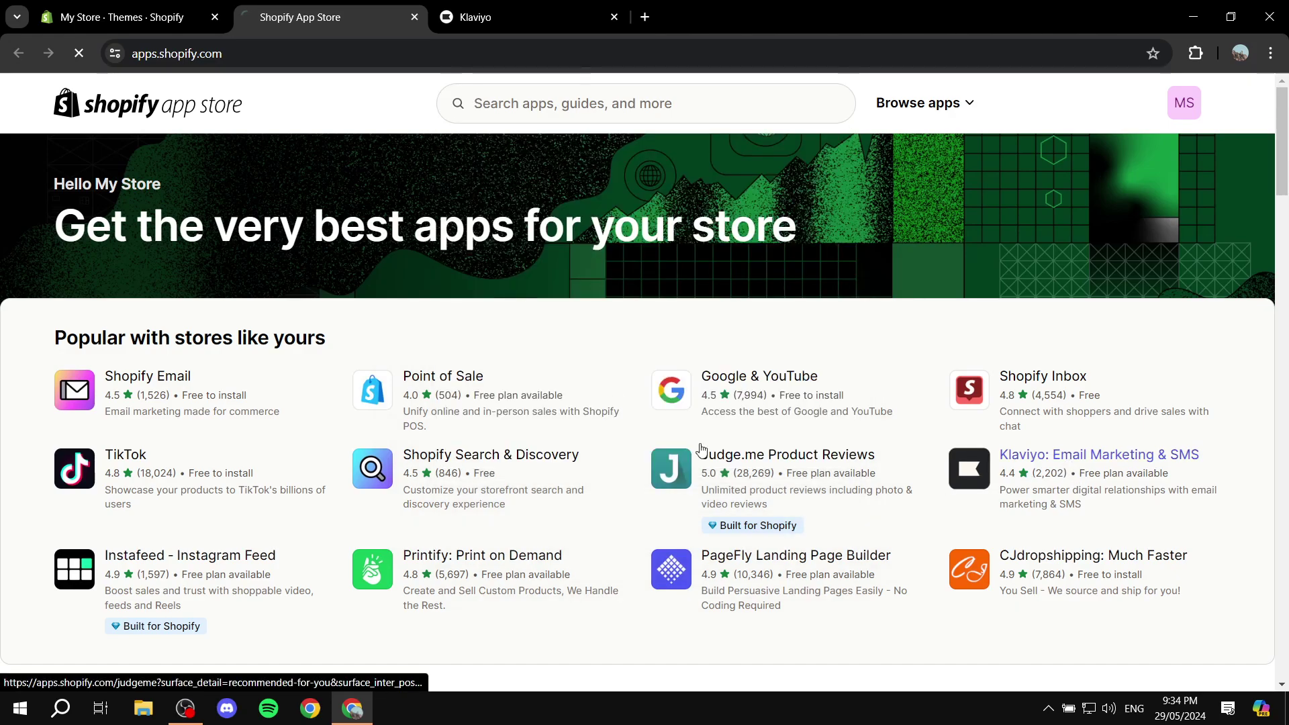
scroll(317, 313, "down", 10)
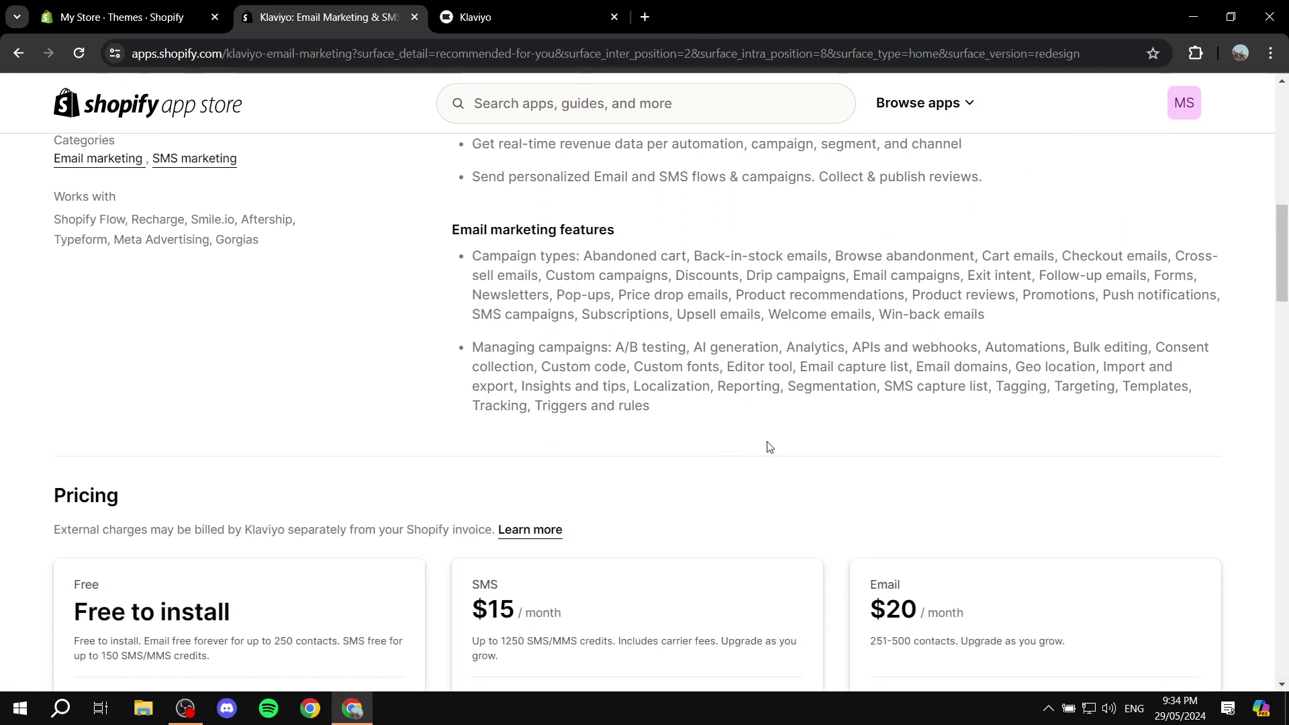
scroll(479, 469, "down", 1)
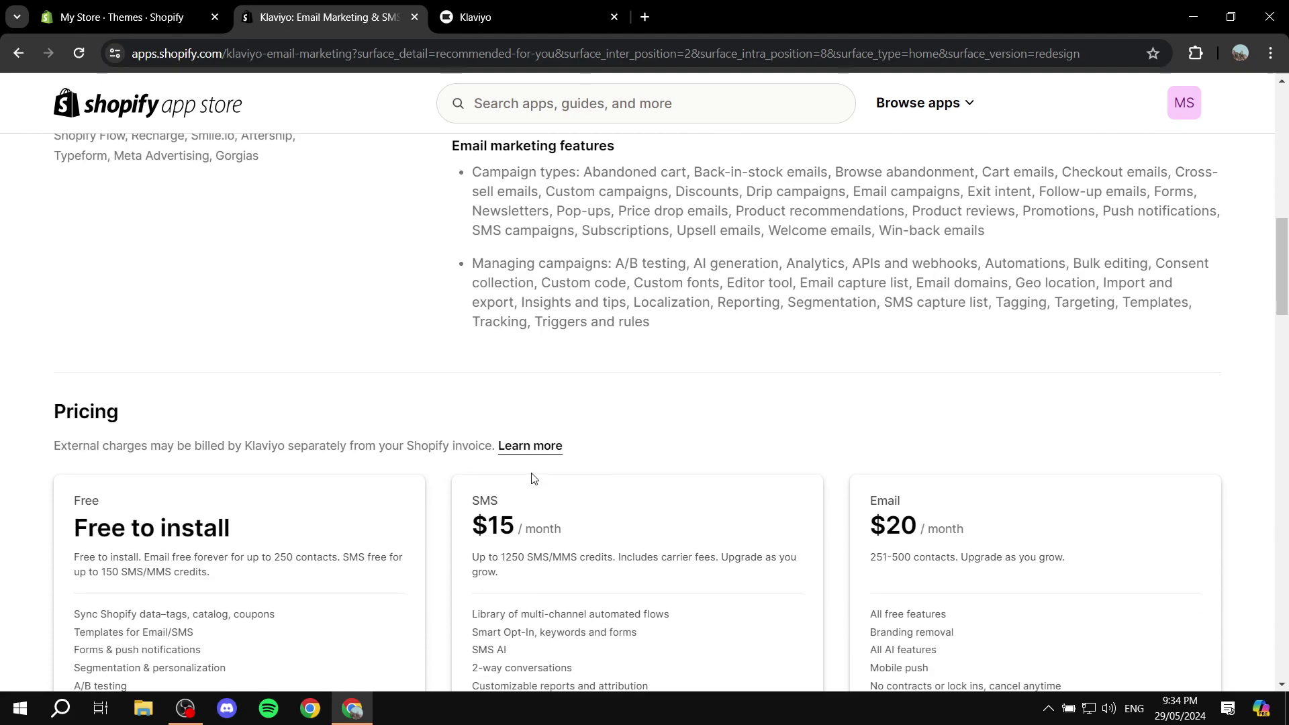
scroll(264, 462, "down", 2)
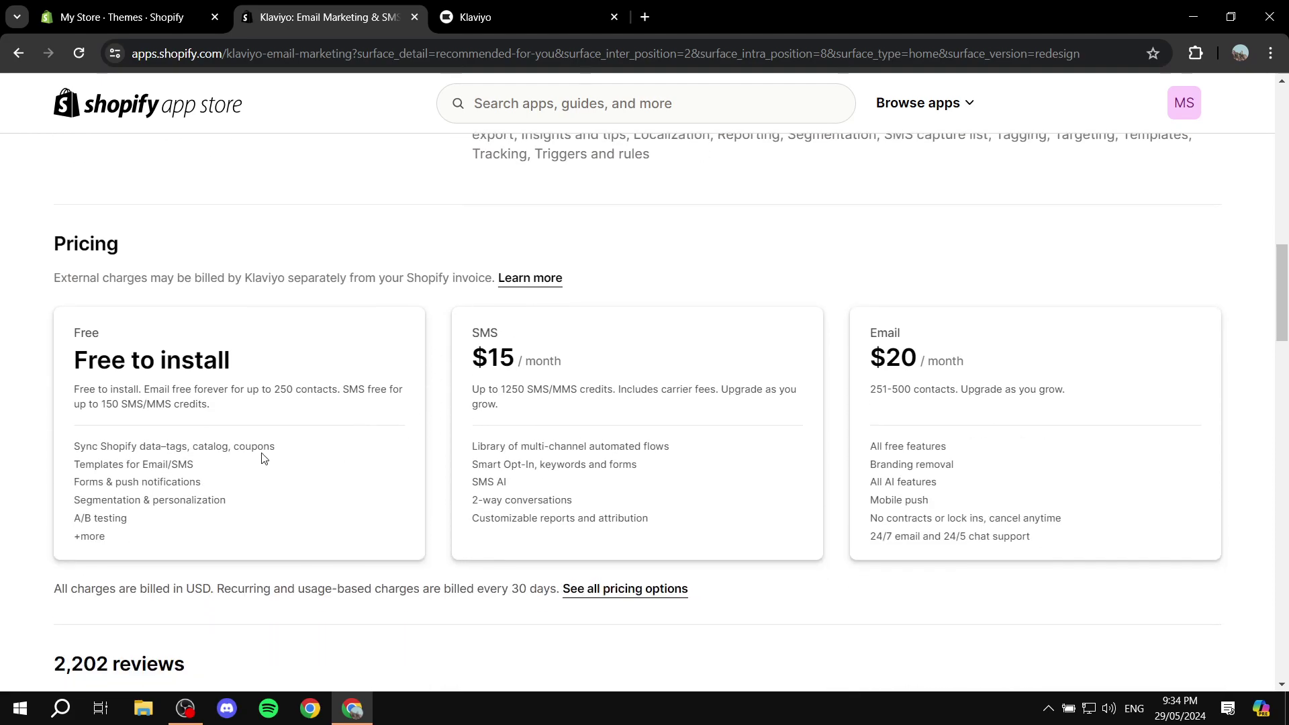
scroll(731, 480, "up", 8)
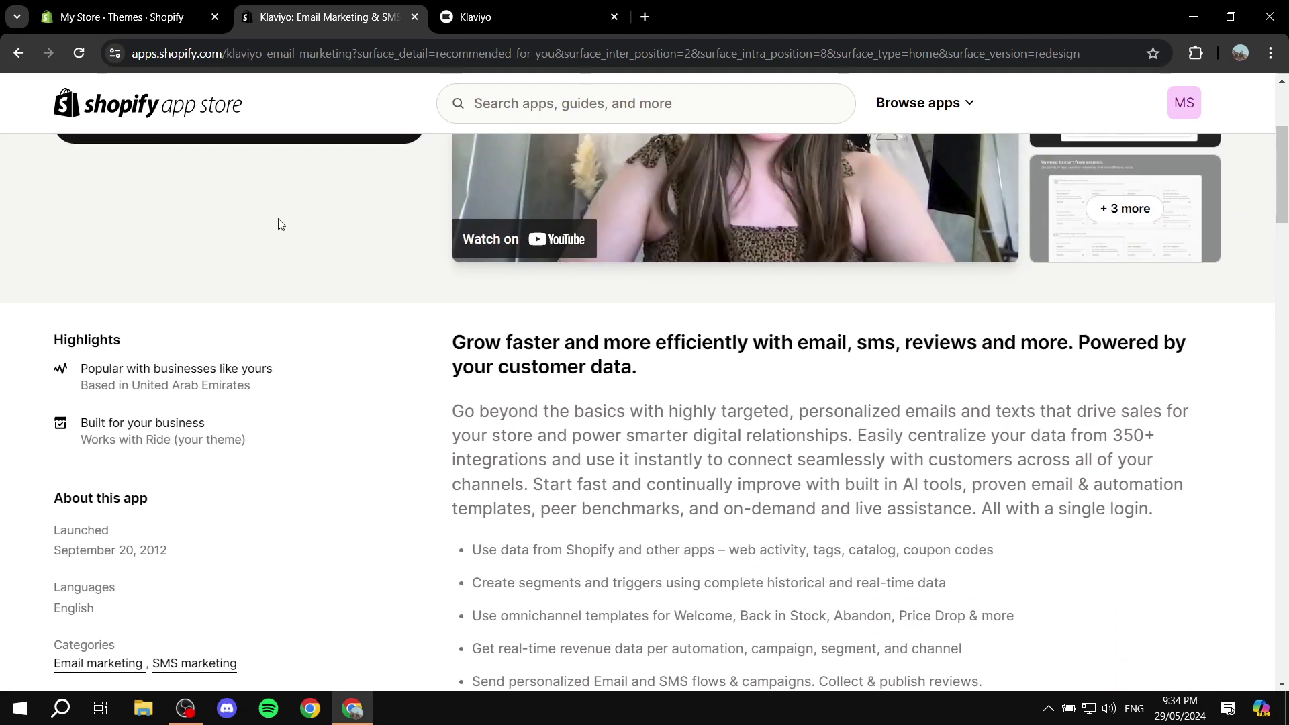
Step: Install the Klaviyo: Email Marketing & SMS app on the store, closing its leftover listing page and approving the requested data access
scroll(280, 224, "up", 3)
left_click(258, 375)
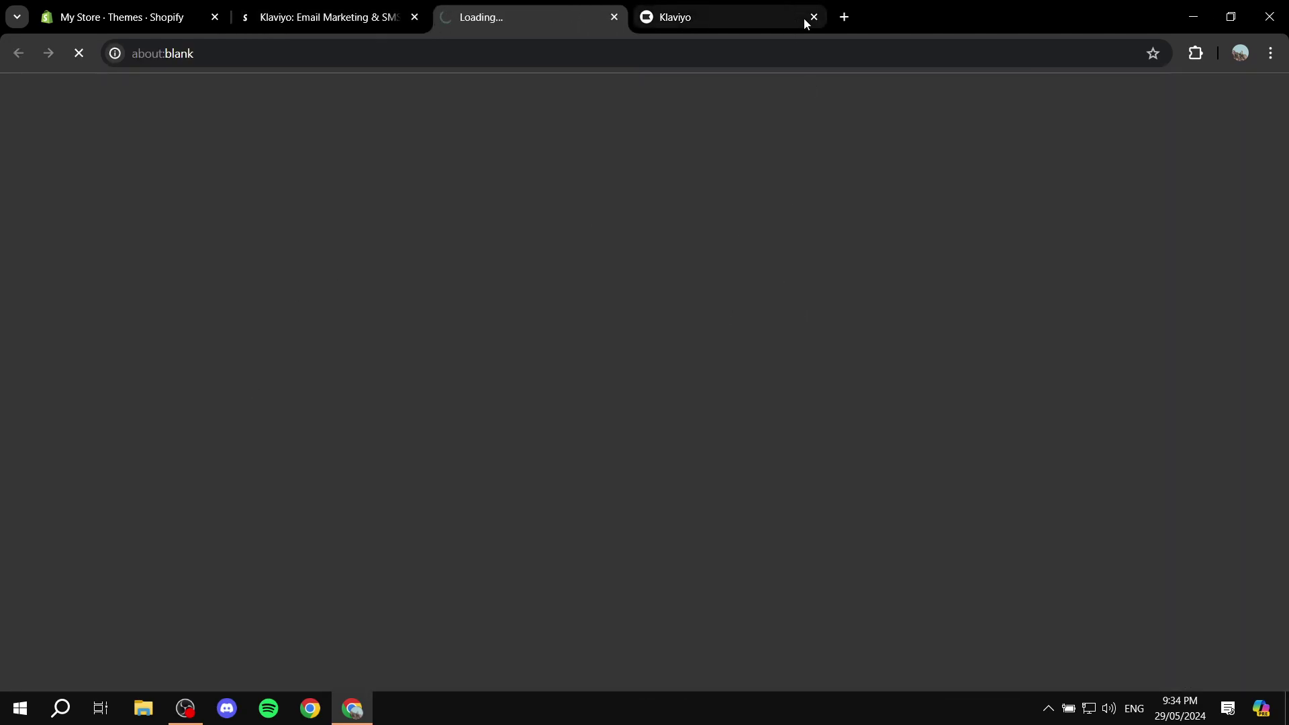
left_click(371, 18)
left_click(415, 18)
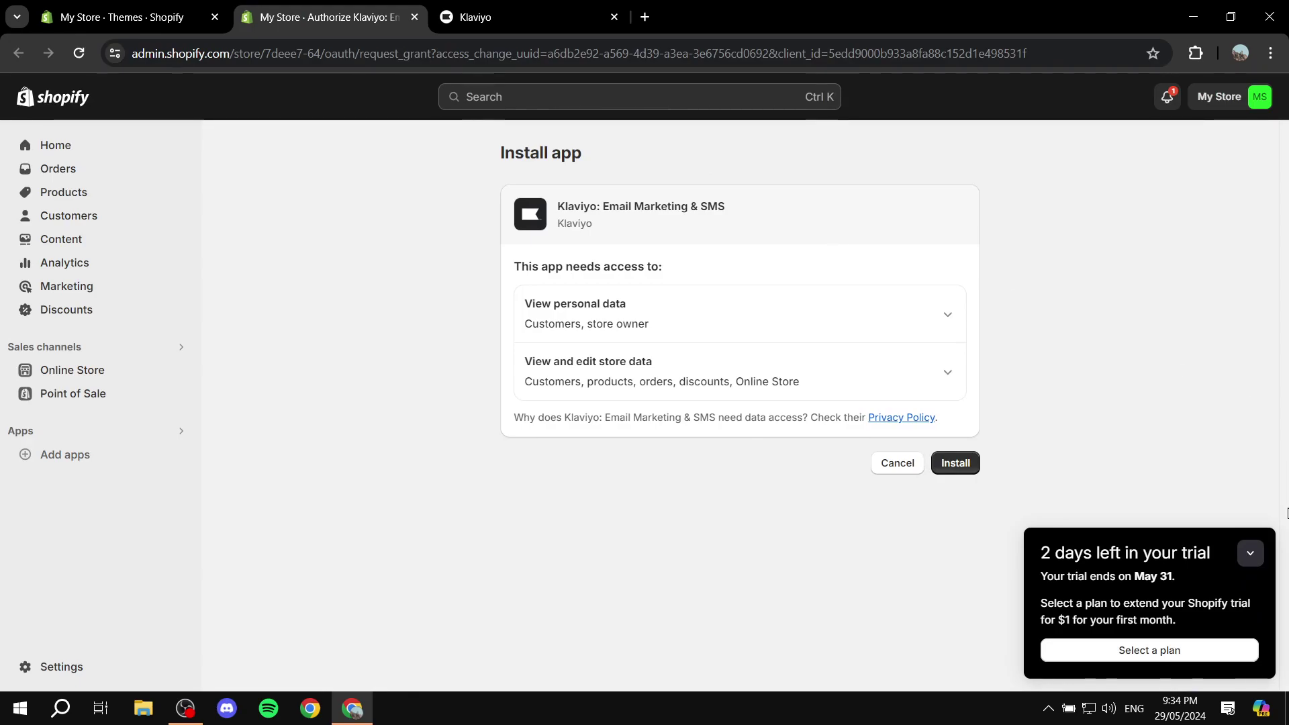
left_click(1248, 554)
left_click(953, 463)
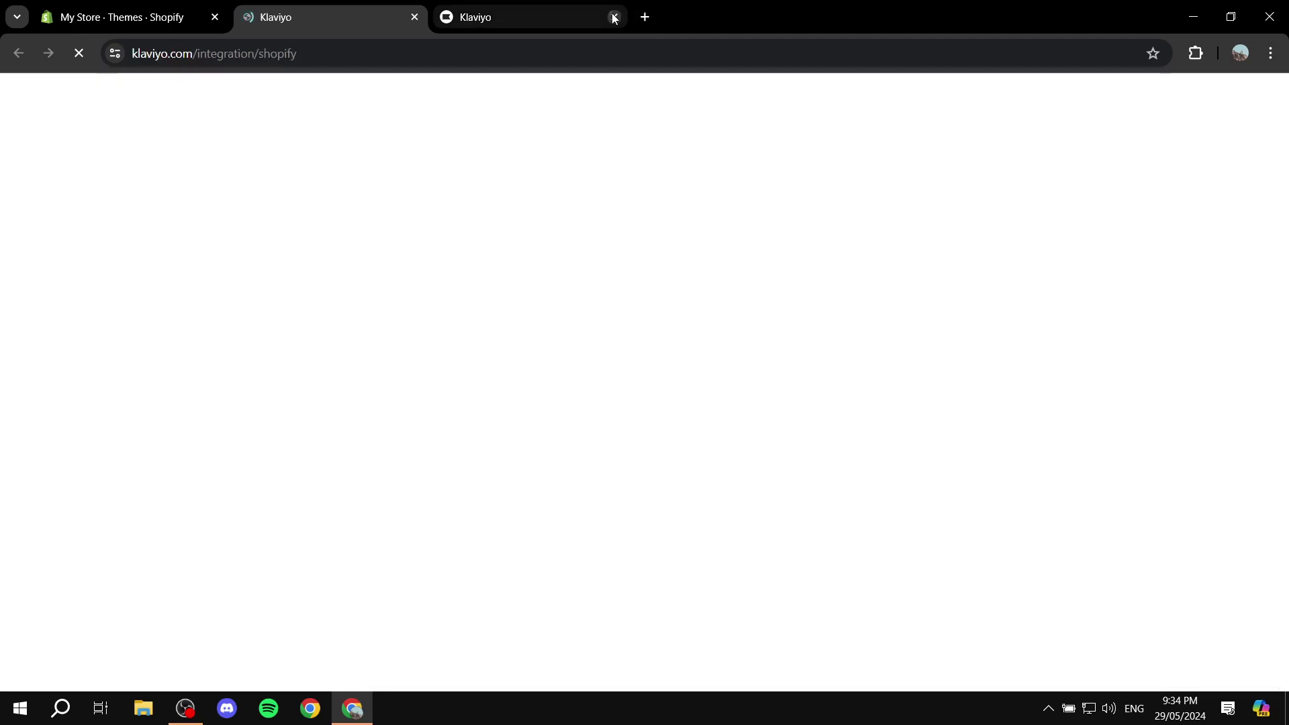
Step: Close the old Klaviyo onboarding page and confirm integrating the Klaviyo account with Shopify, dismissing the resulting notification
left_click(614, 18)
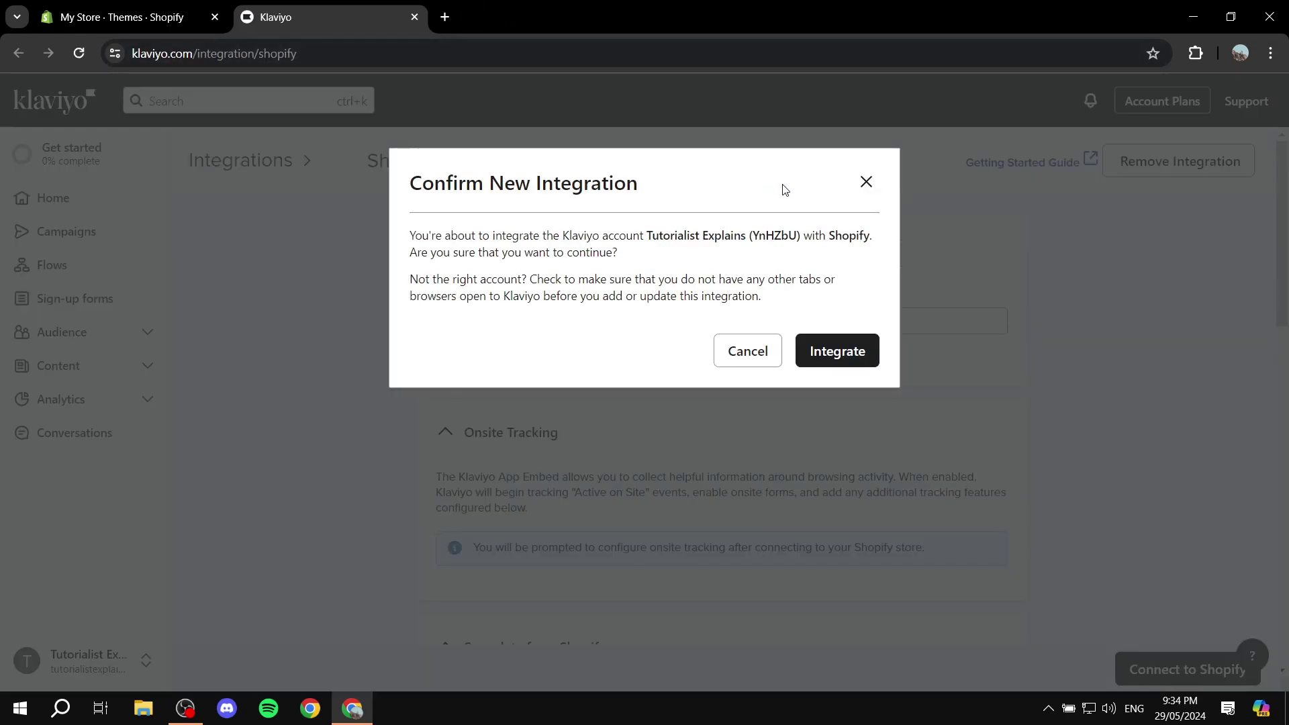
left_click(835, 353)
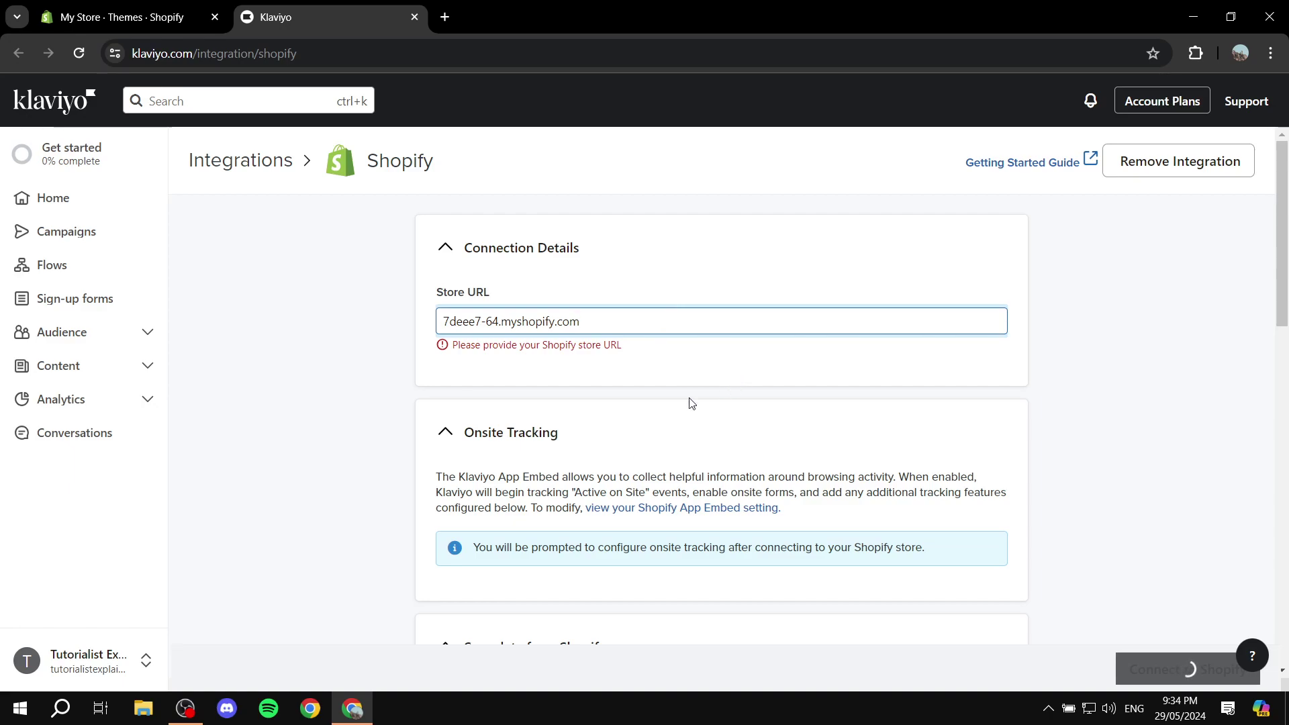
scroll(1049, 439, "down", 3)
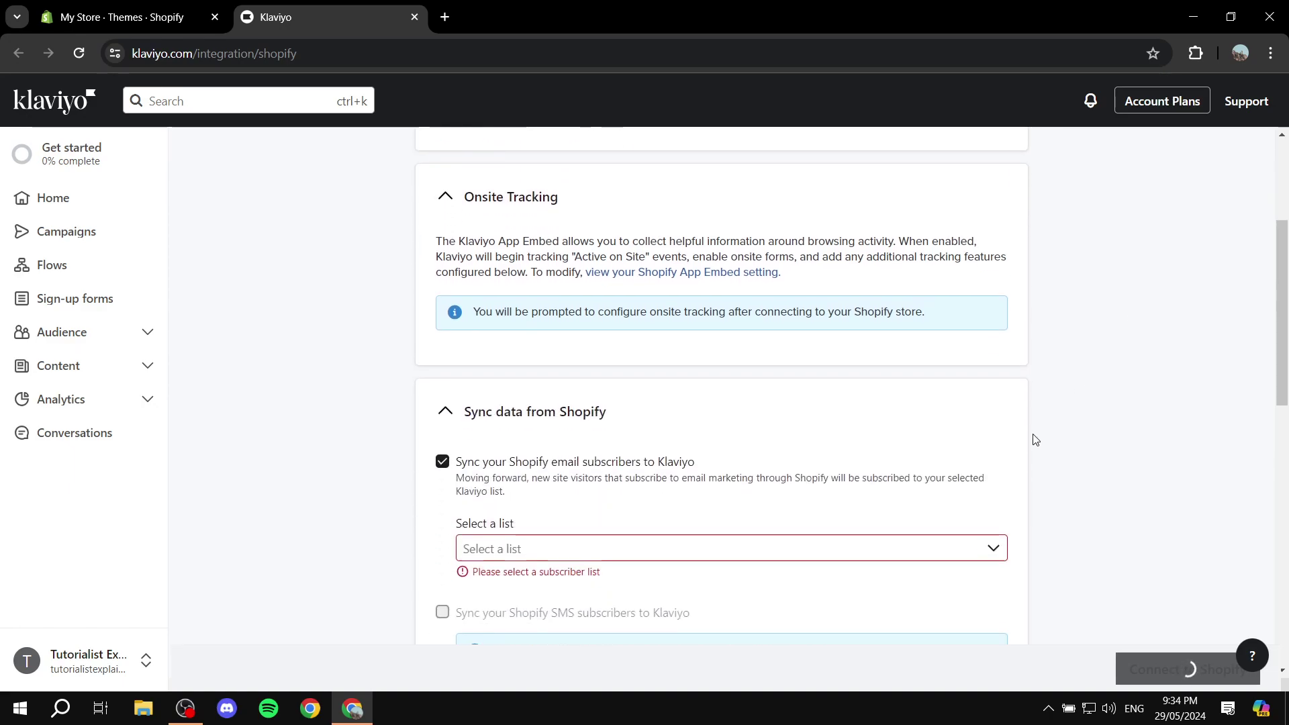
scroll(685, 361, "down", 1)
scroll(475, 326, "up", 3)
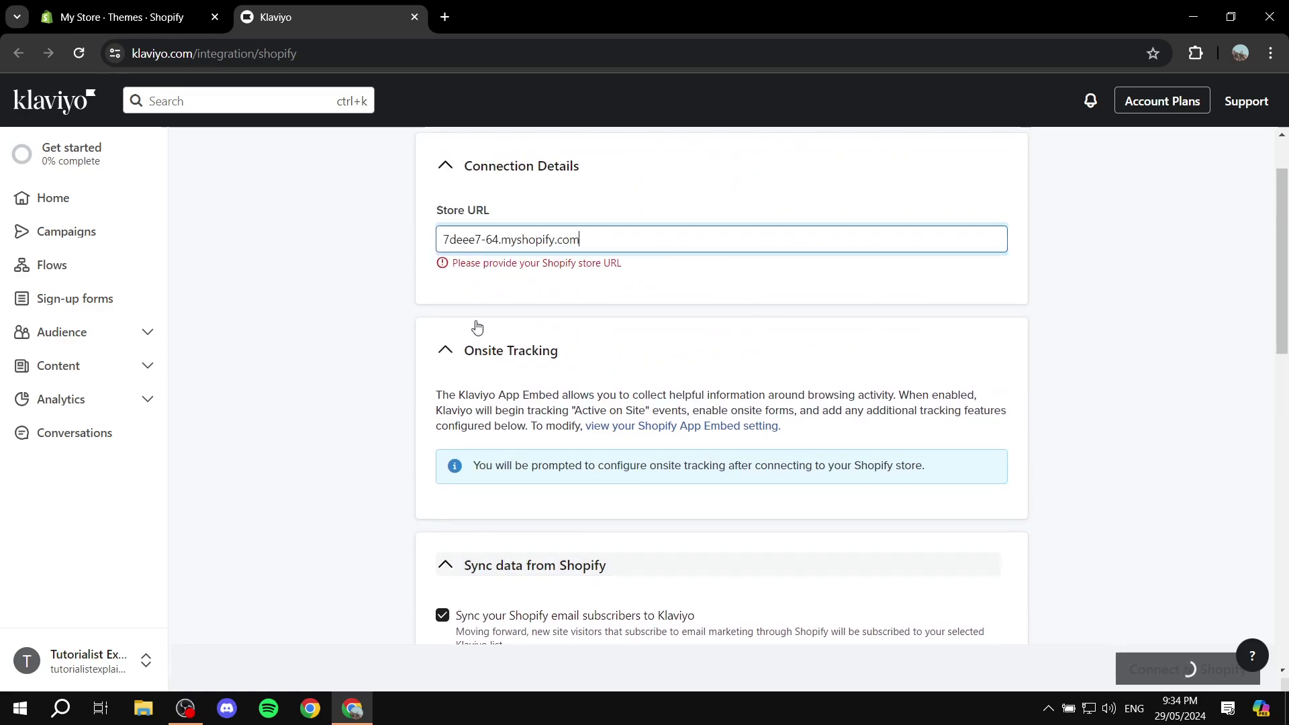
scroll(476, 325, "up", 2)
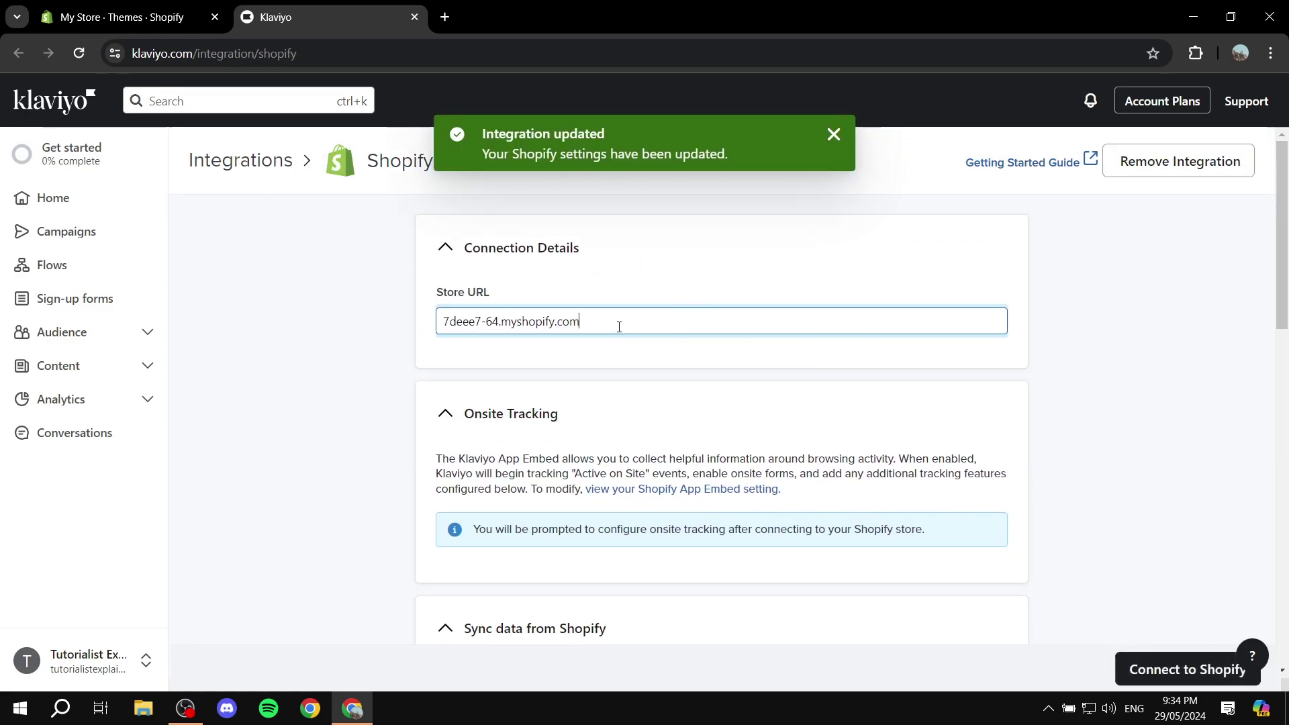
left_click(833, 135)
Step: Look over the integration's onsite tracking and sync settings, return to the Shopify admin and close the suggested apps dialog
scroll(789, 367, "down", 5)
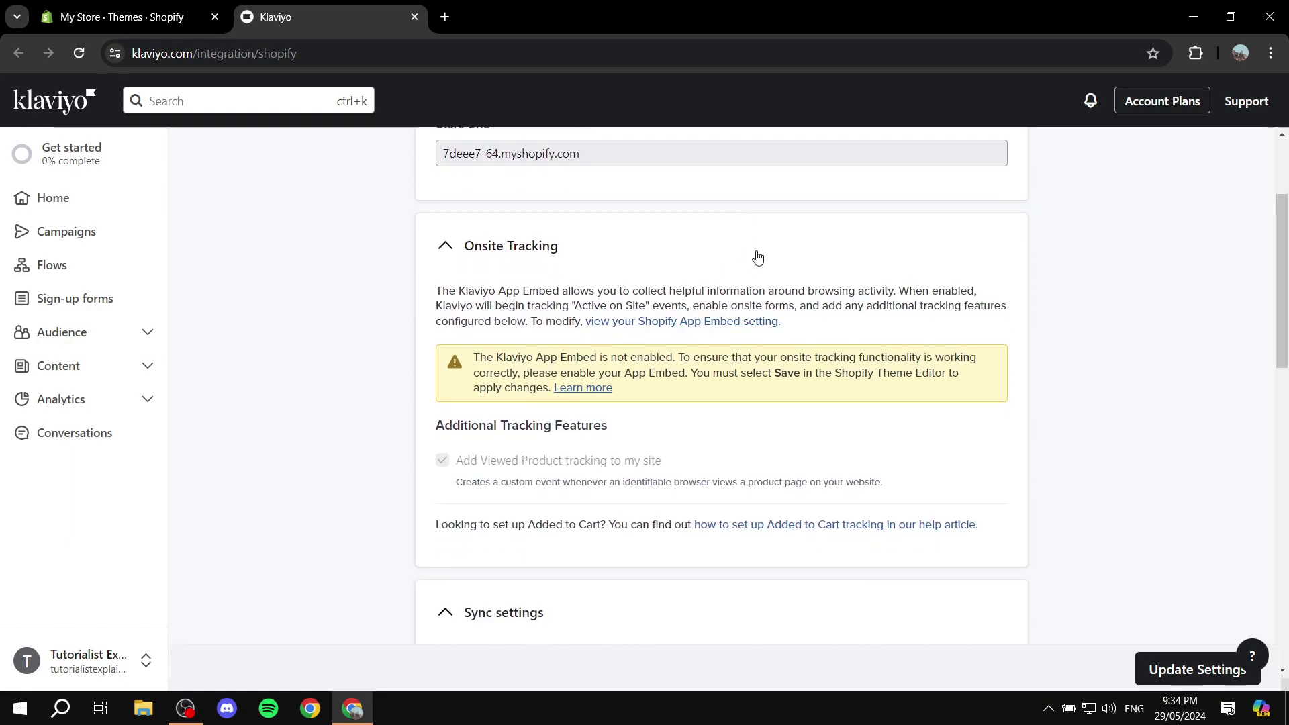
scroll(859, 275, "down", 3)
scroll(855, 279, "up", 10)
left_click(133, 5)
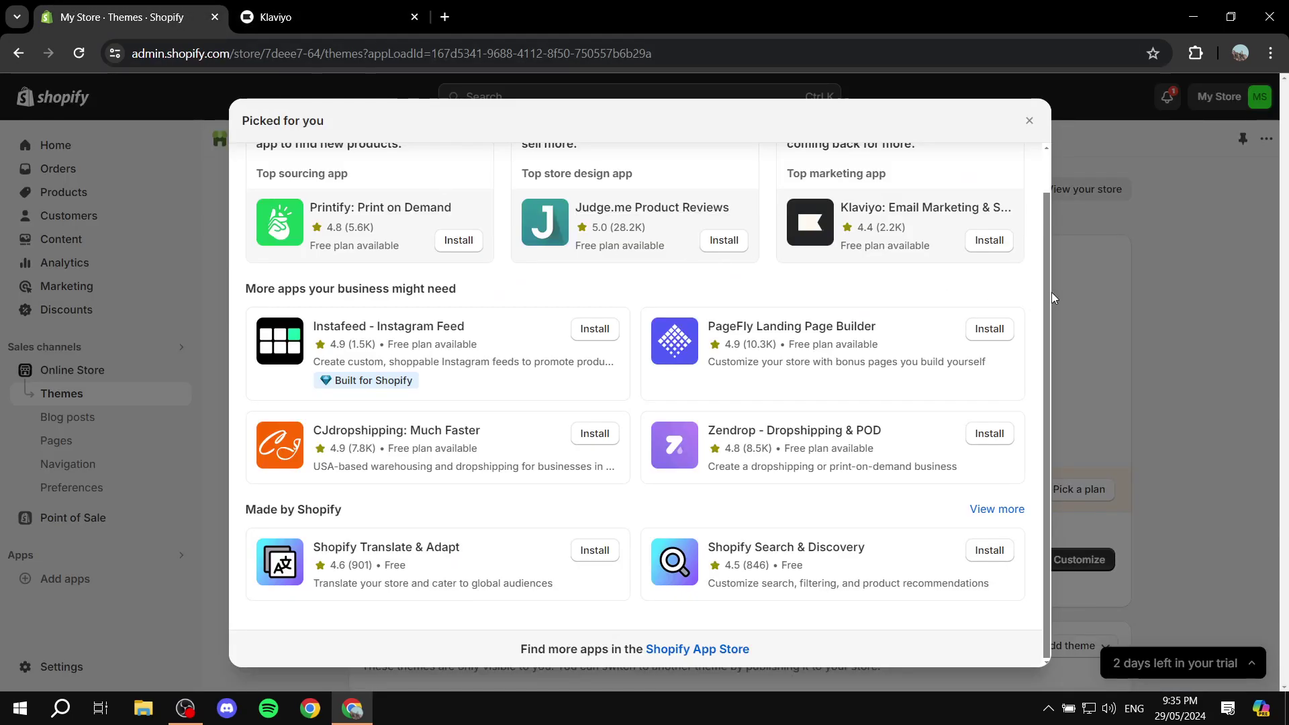
key("Escape")
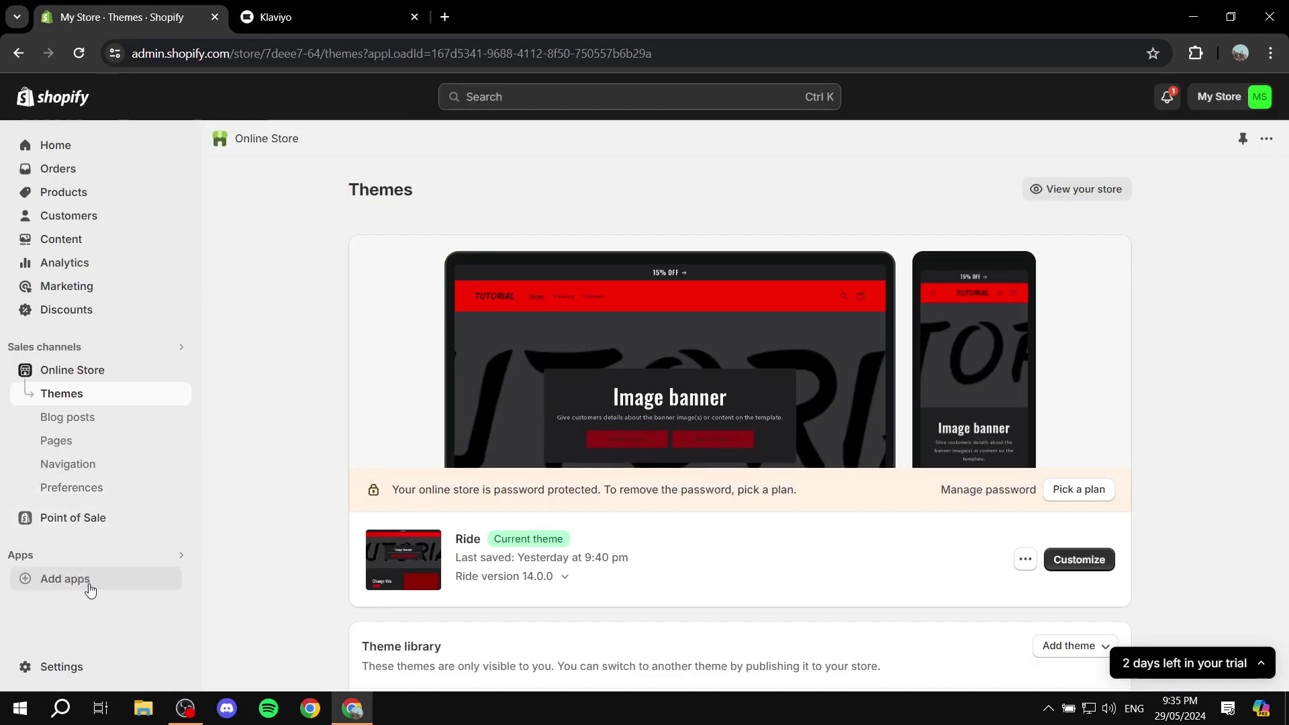
Step: Refresh the Shopify admin and open Klaviyo: Email Marketing & SMS from the installed apps
left_click(78, 53)
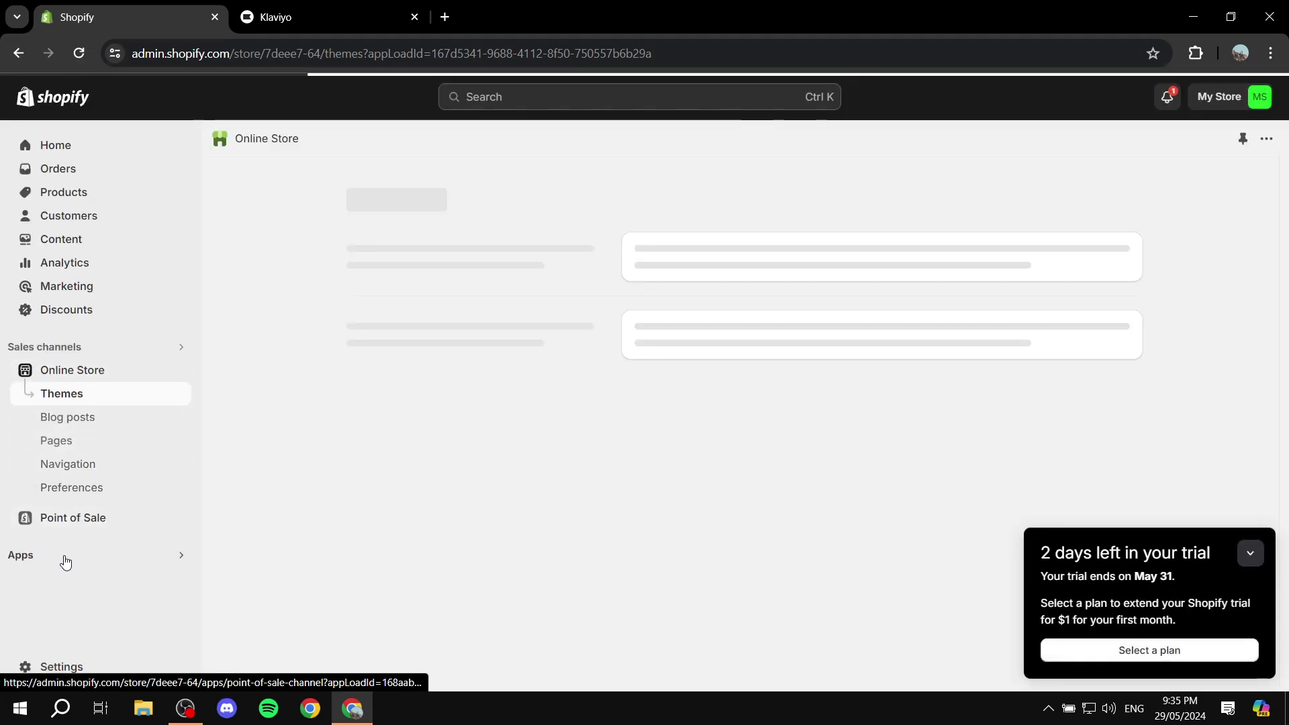
left_click(78, 564)
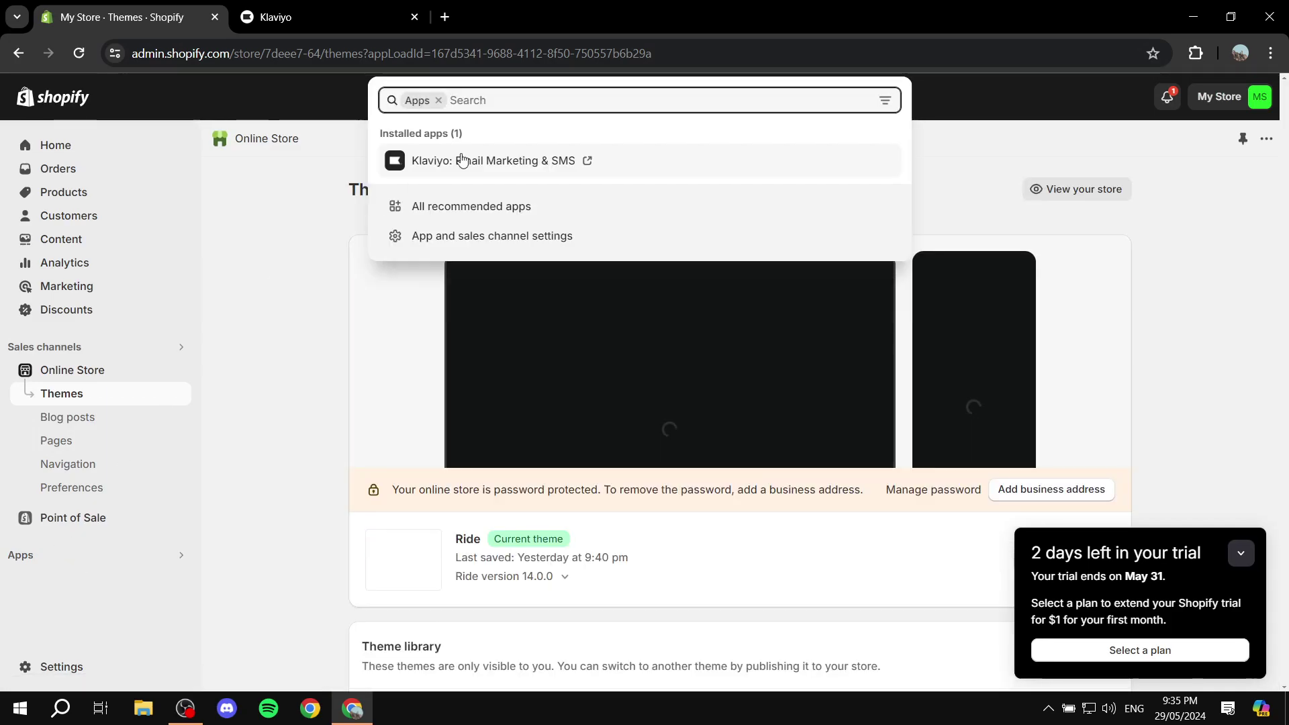
left_click(402, 161)
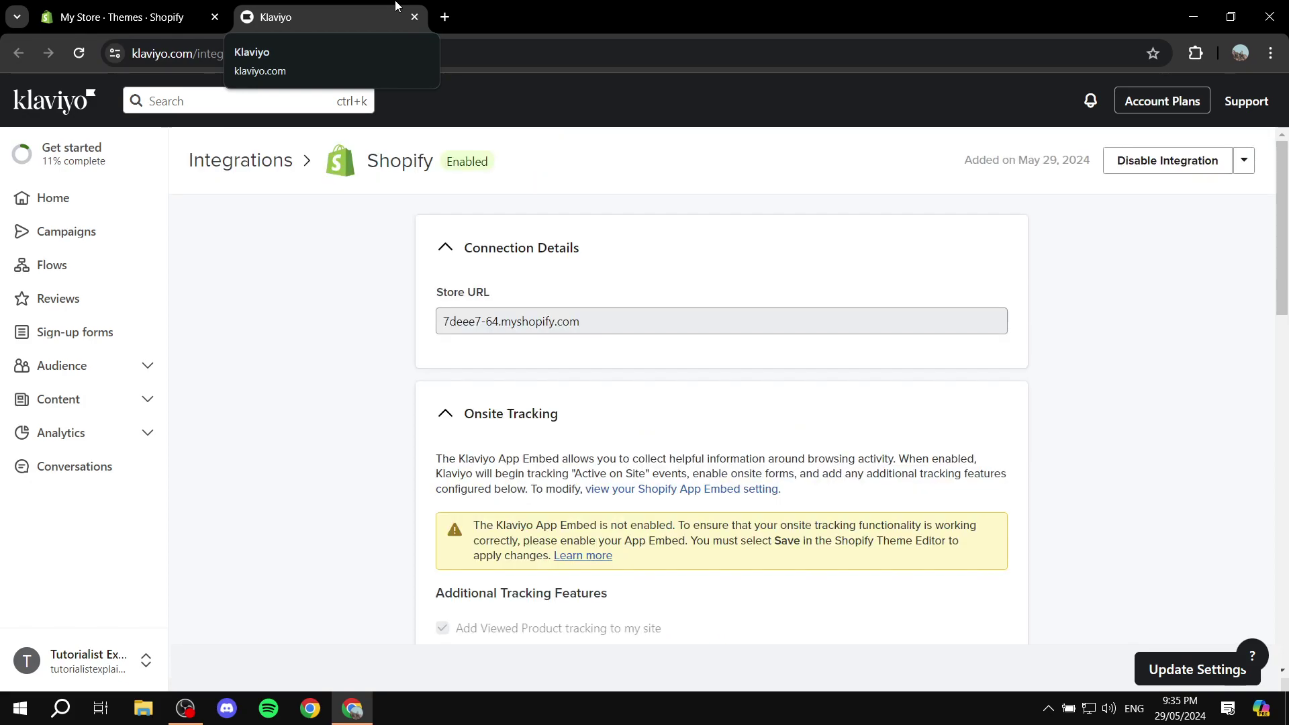
Step: Review the Onsite Tracking section of the Shopify integration, including the Klaviyo App Embed notice
scroll(643, 331, "down", 1)
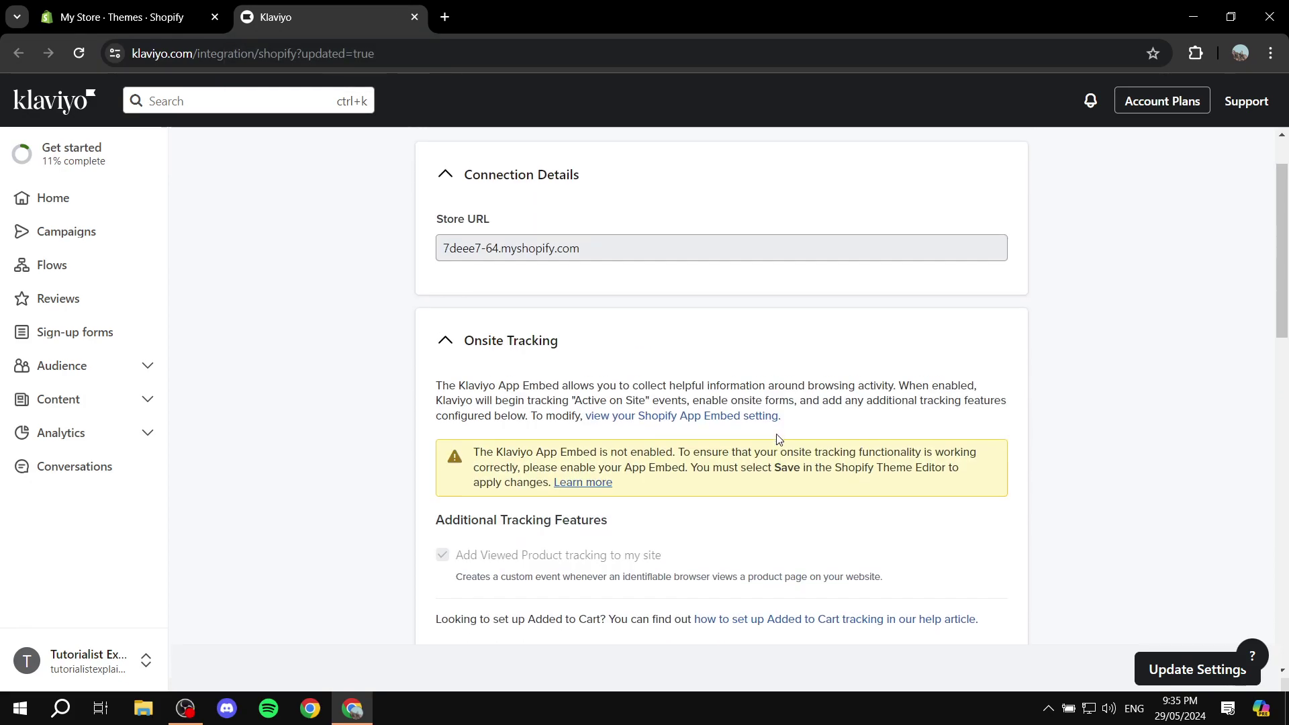
scroll(776, 434, "up", 1)
scroll(526, 286, "down", 1)
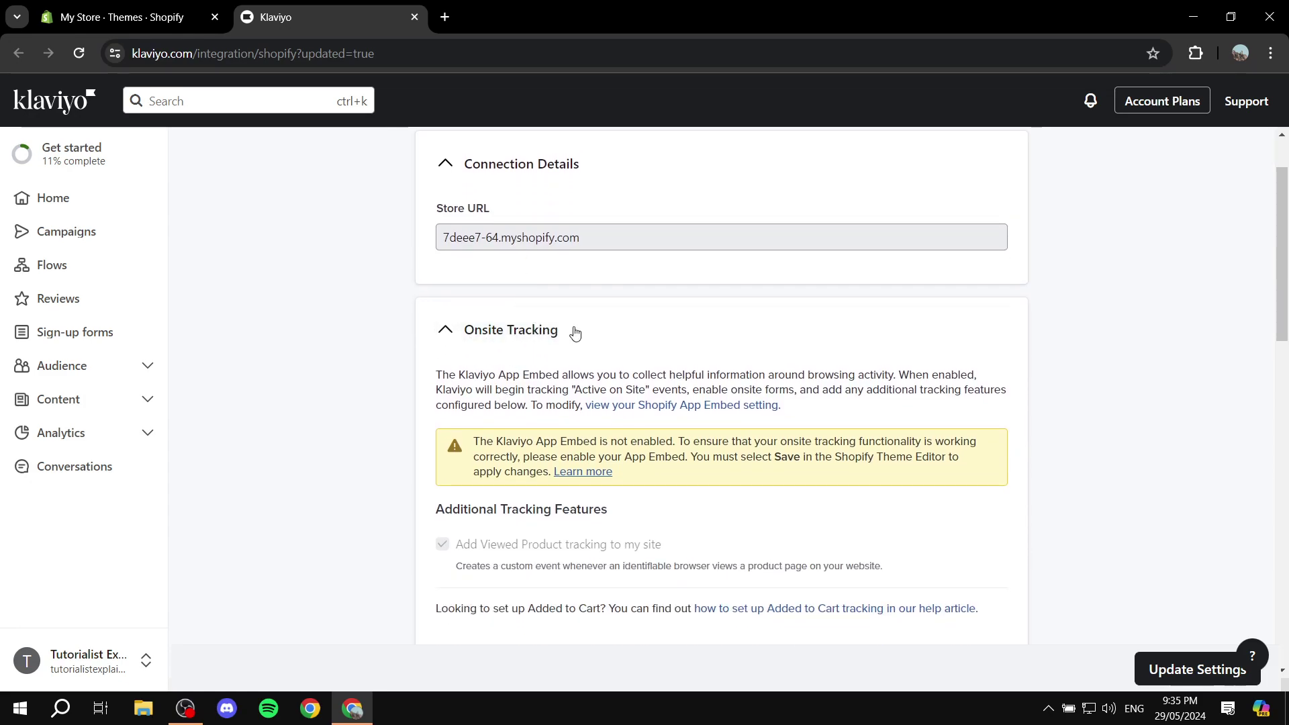
scroll(565, 318, "down", 1)
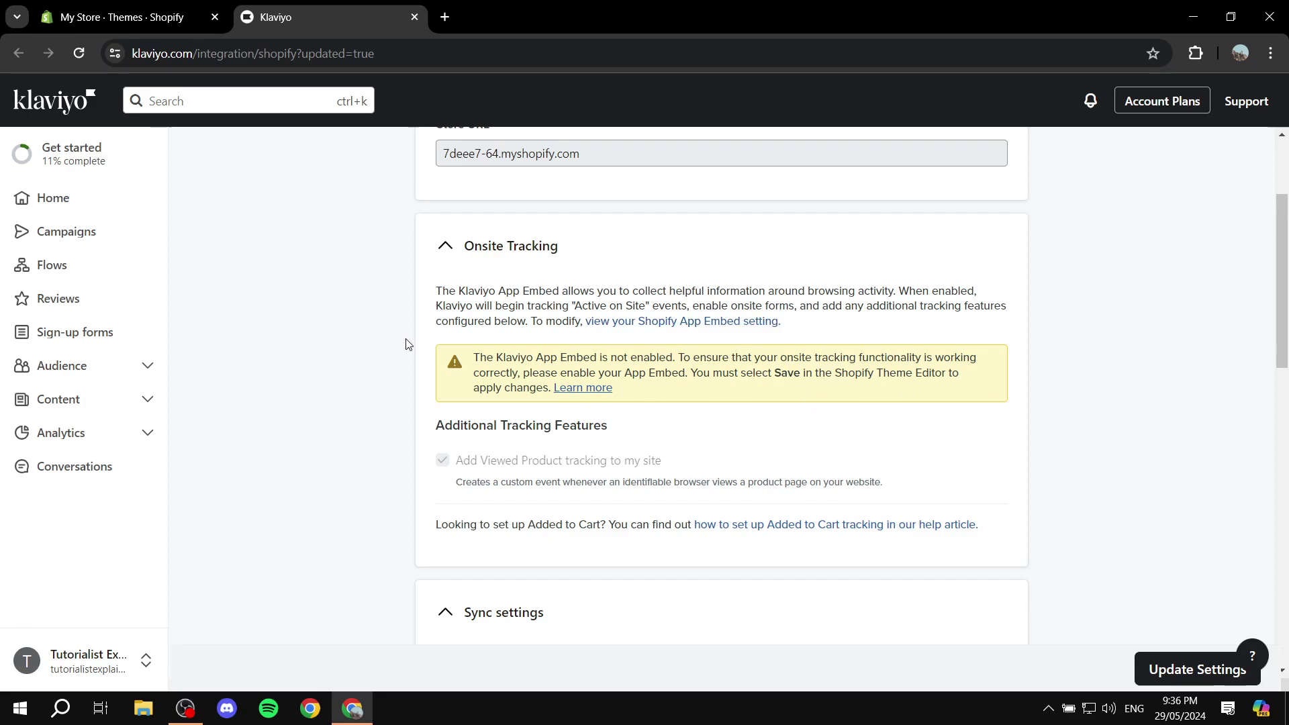
Step: Return to the Shopify themes page, open the Ride theme for customization and show its app embeds
key("ctrl+shift+Tab")
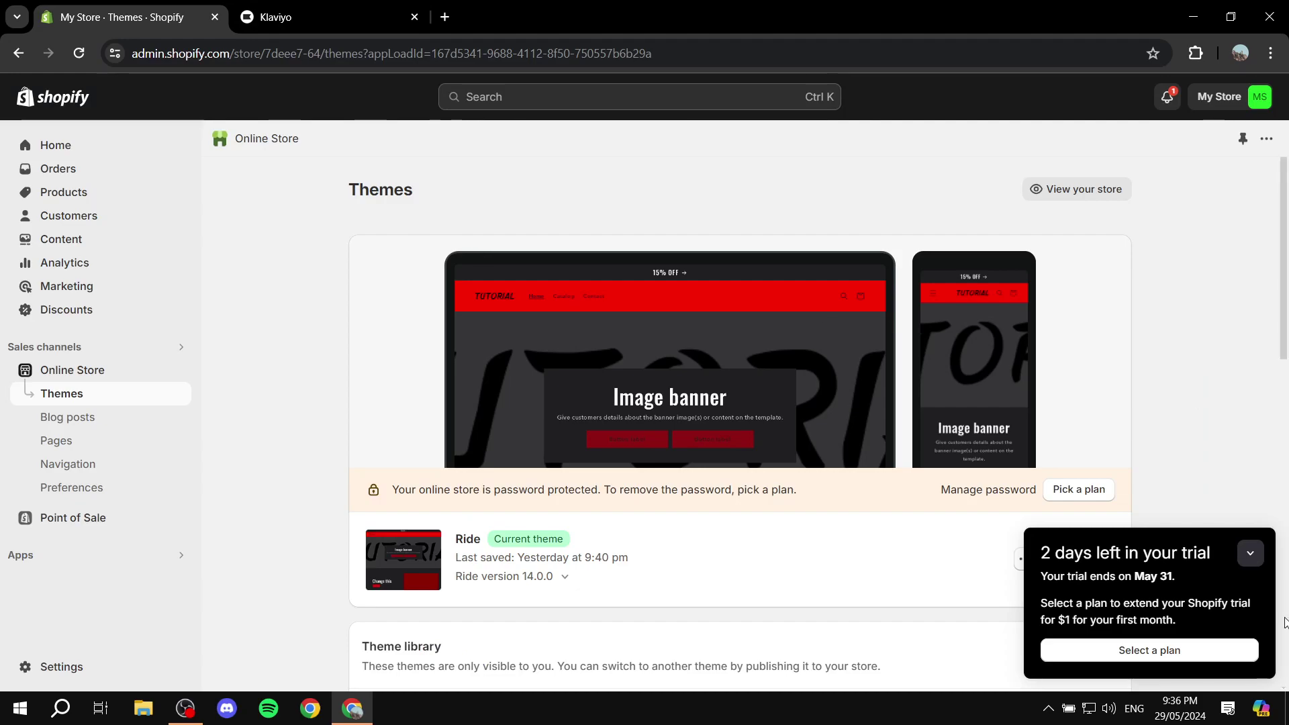
left_click(1249, 555)
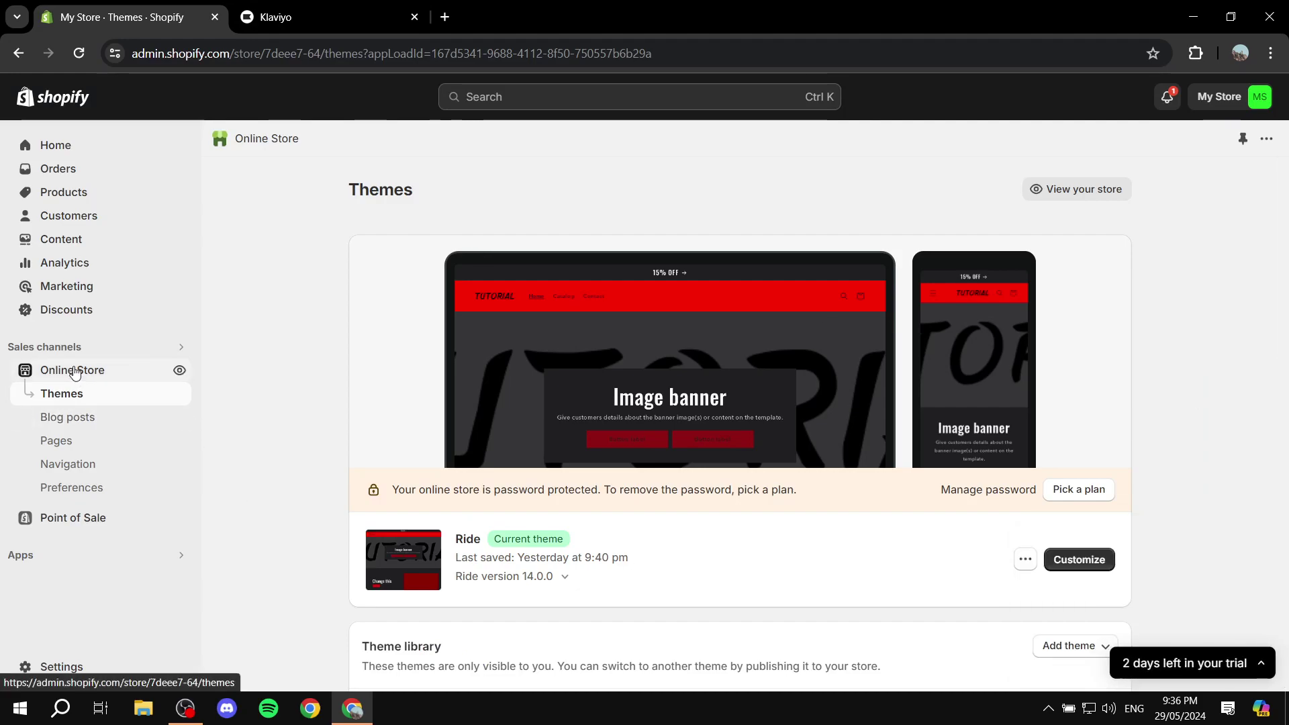
left_click(1097, 563)
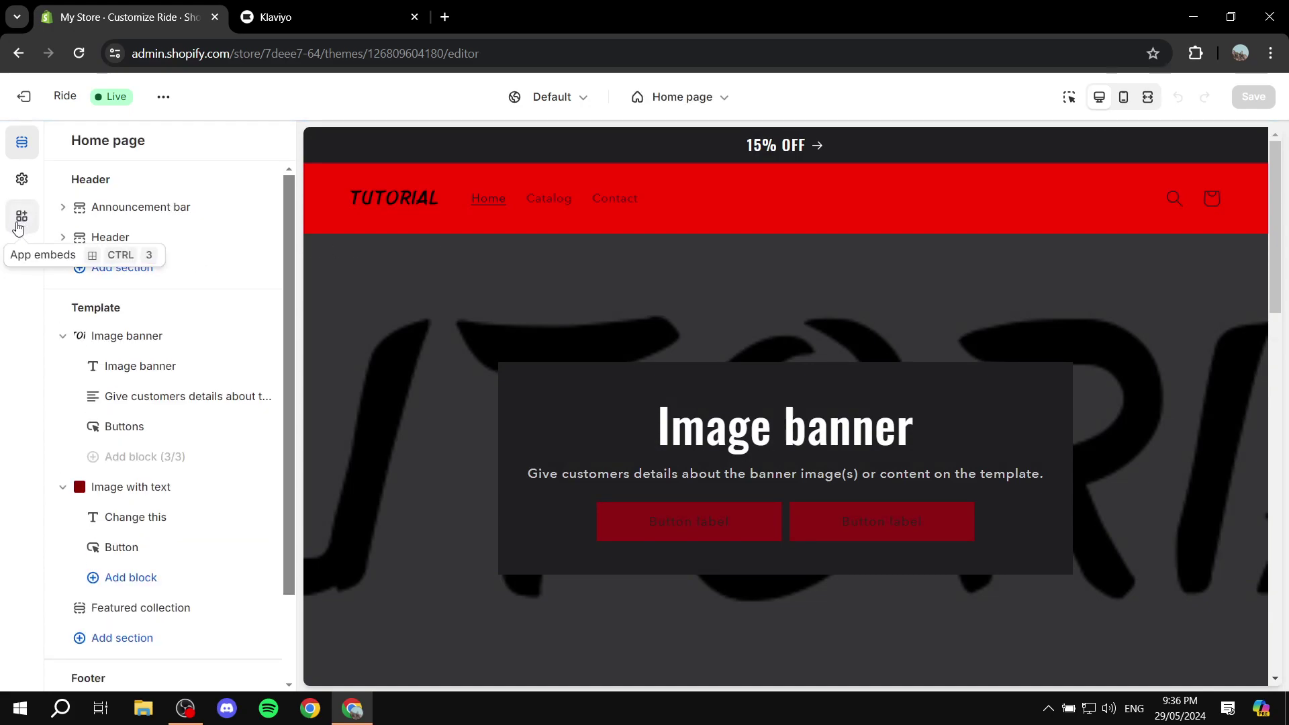
left_click(19, 229)
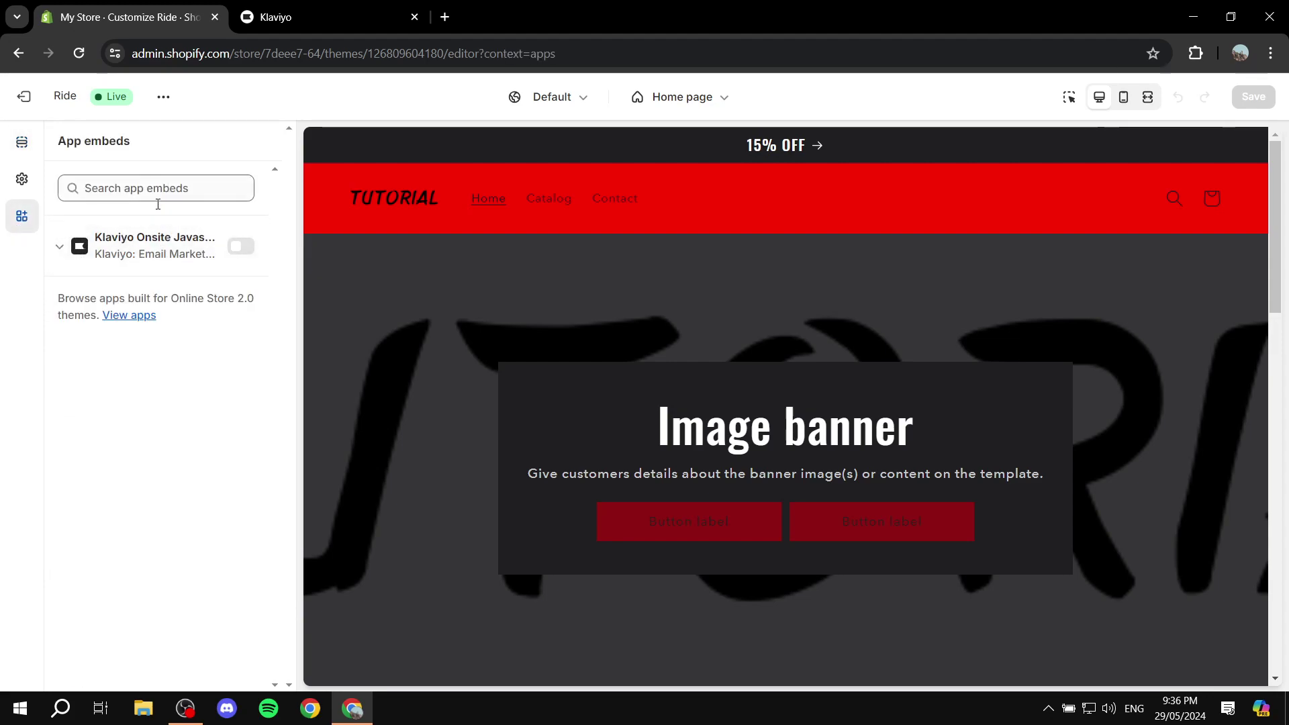
Step: Enable the Klaviyo Onsite JavaScript app embed in the Ride theme and save the theme
left_click(138, 187)
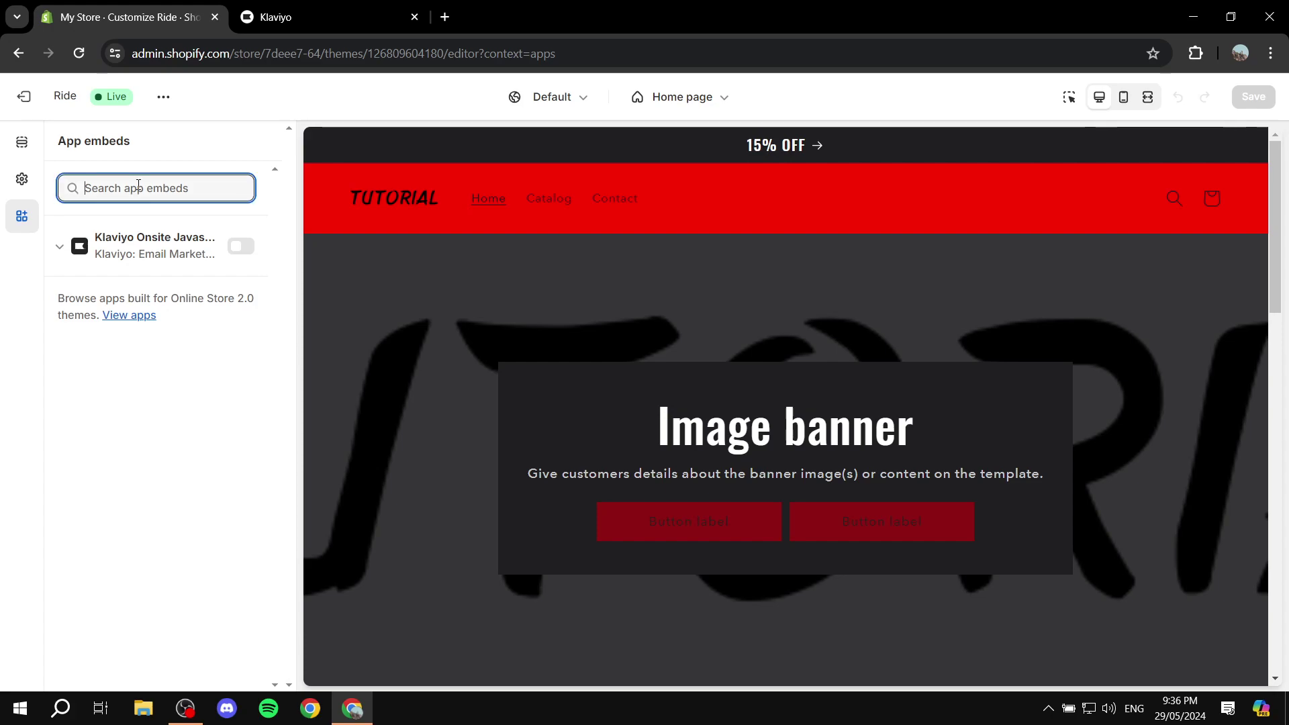
left_click(60, 246)
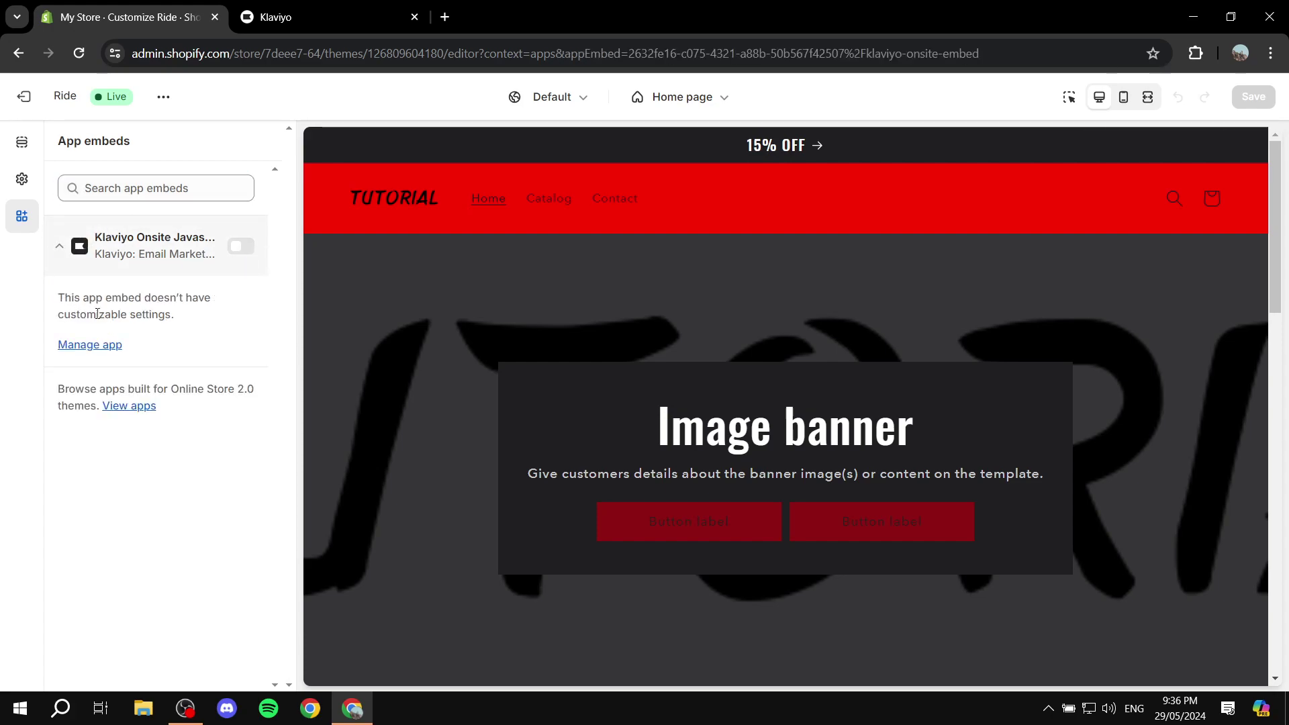
left_click(254, 249)
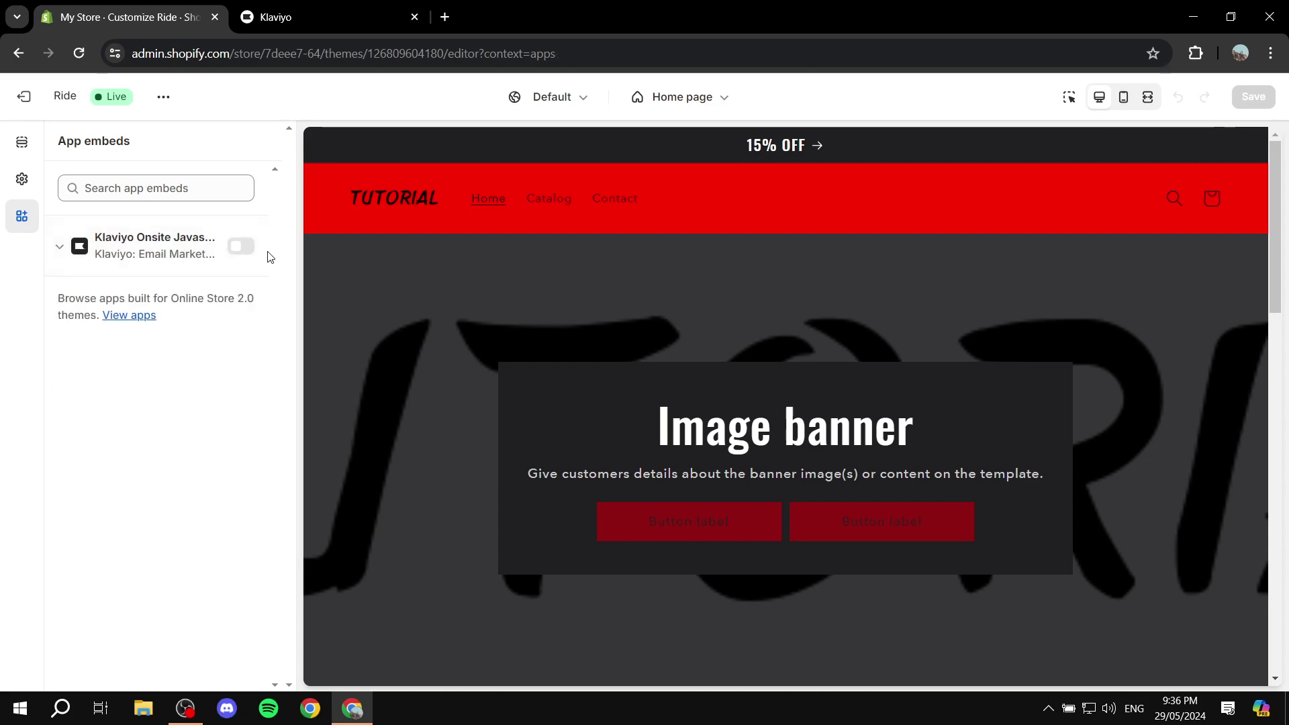
left_click(265, 258)
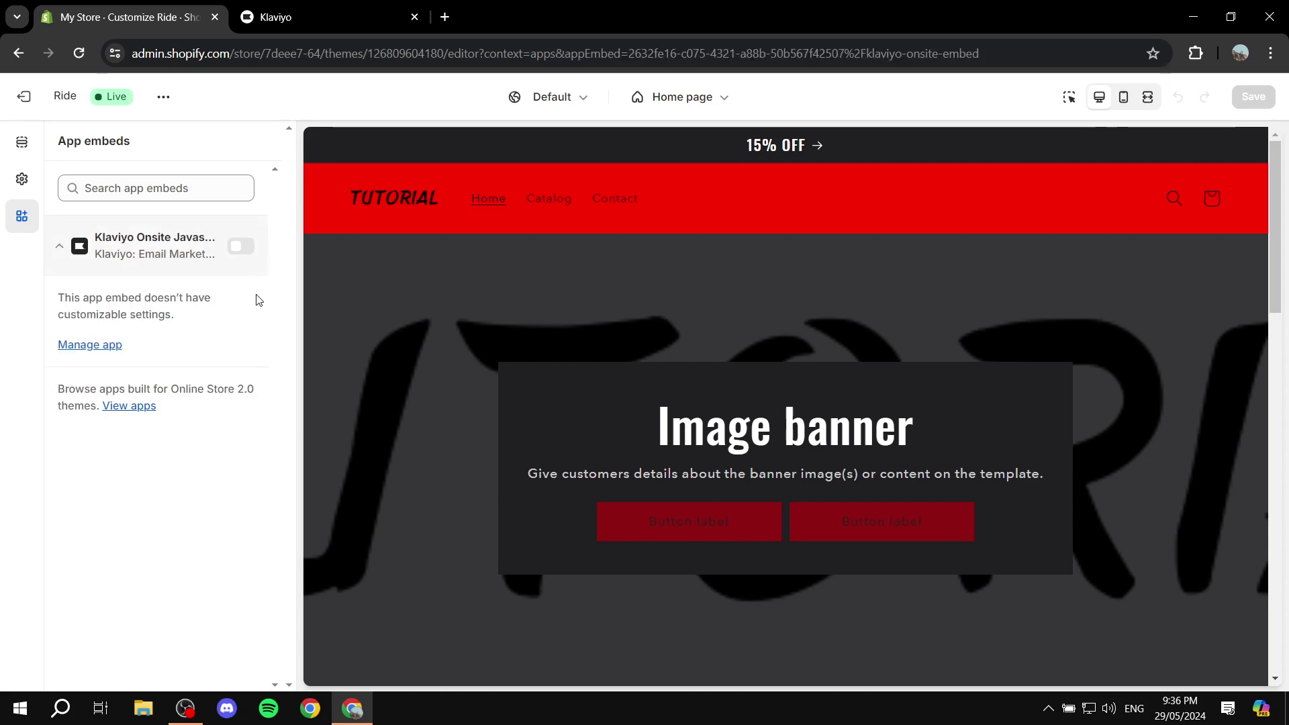
left_click(241, 247)
left_click(246, 250)
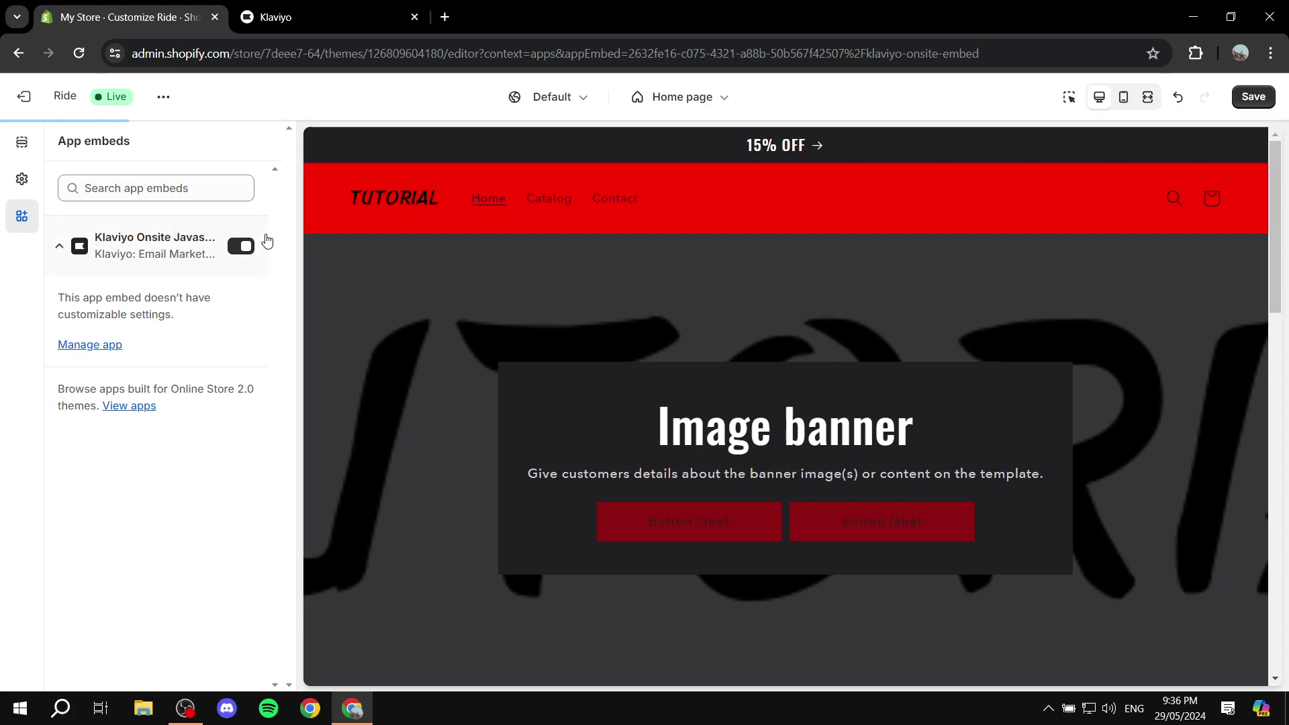
left_click(247, 251)
left_click(1262, 98)
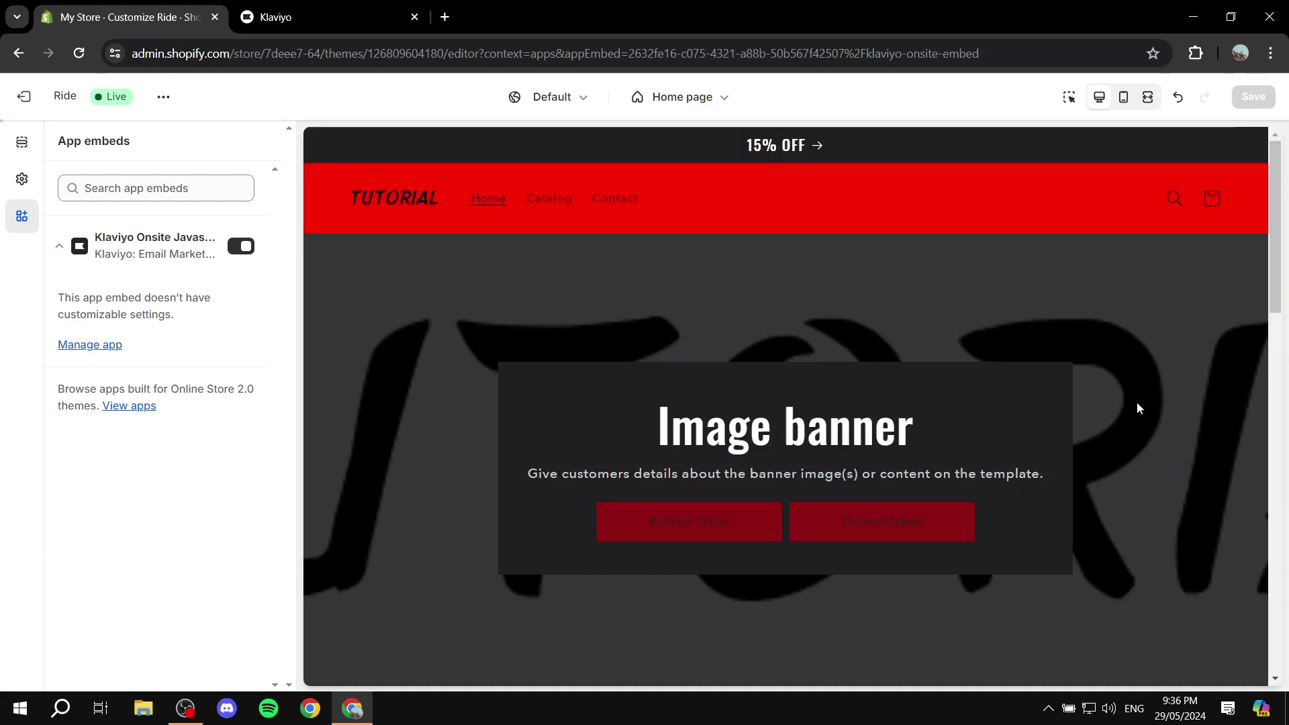
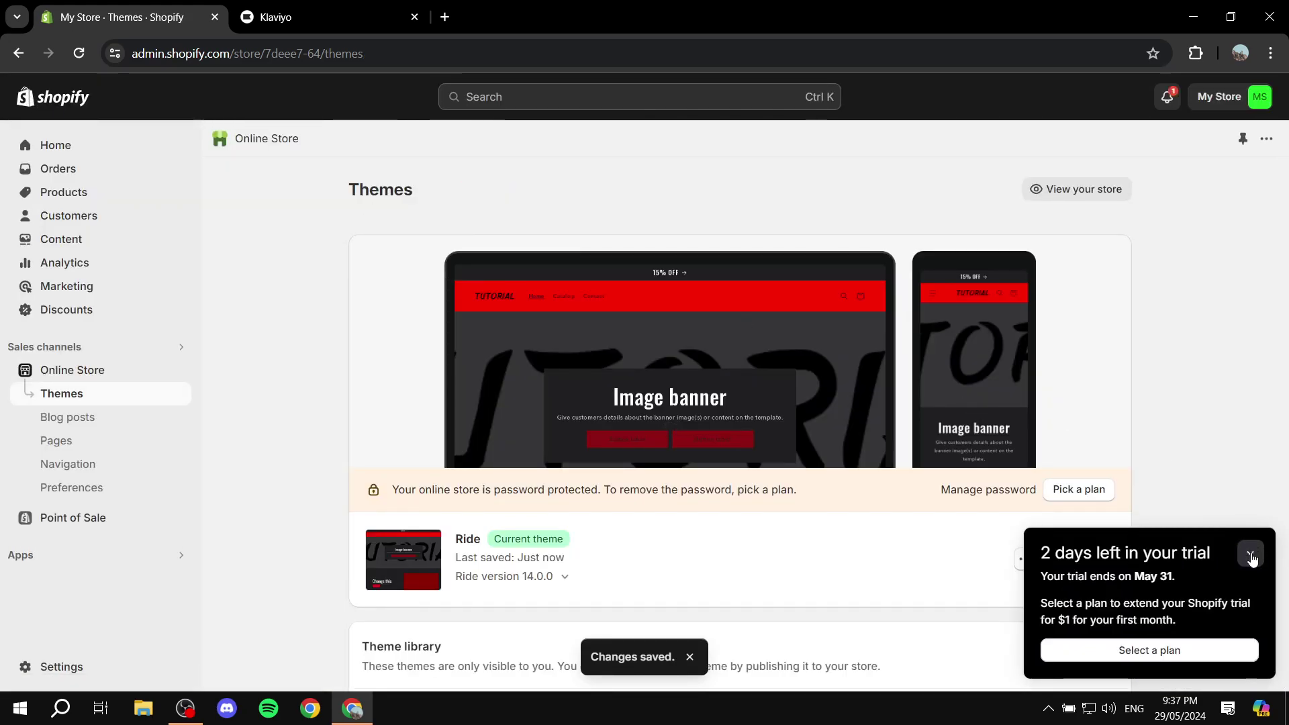
Step: Collapse the trial notice, go back to the Klaviyo integration page, reload it and check the App Embed status
left_click(1251, 556)
left_click(315, 7)
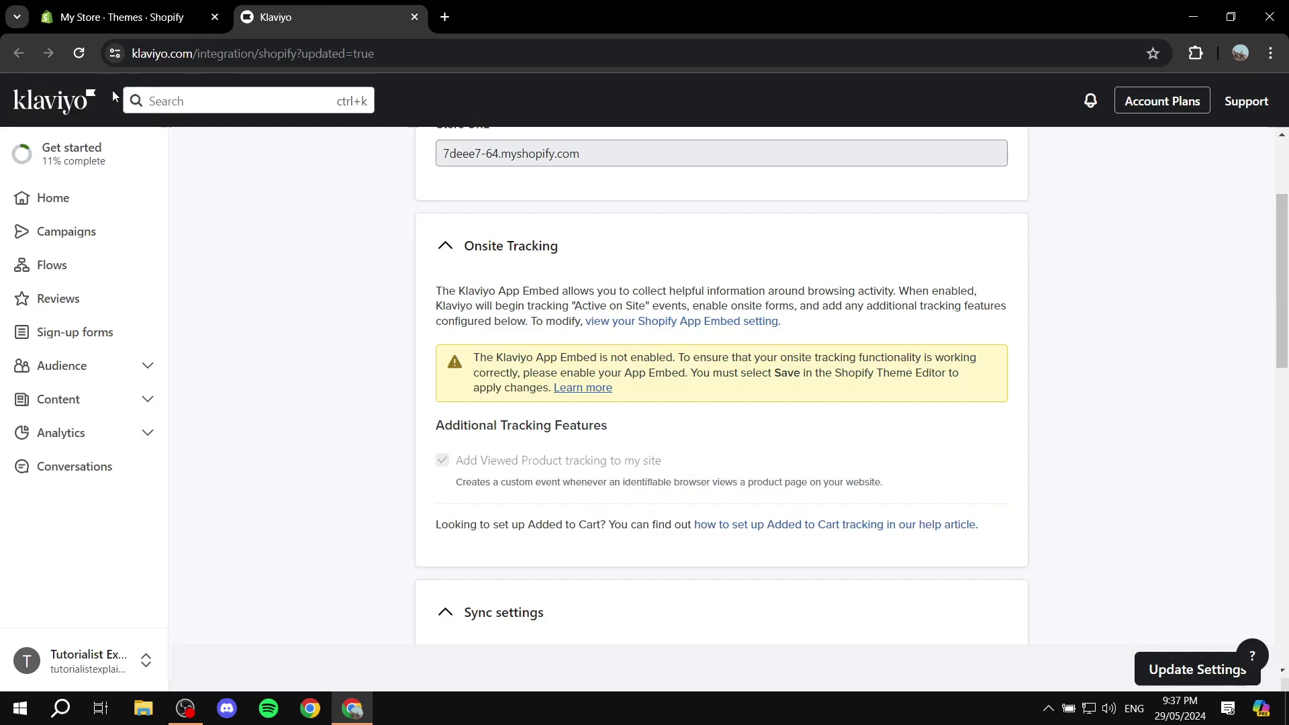
left_click(81, 54)
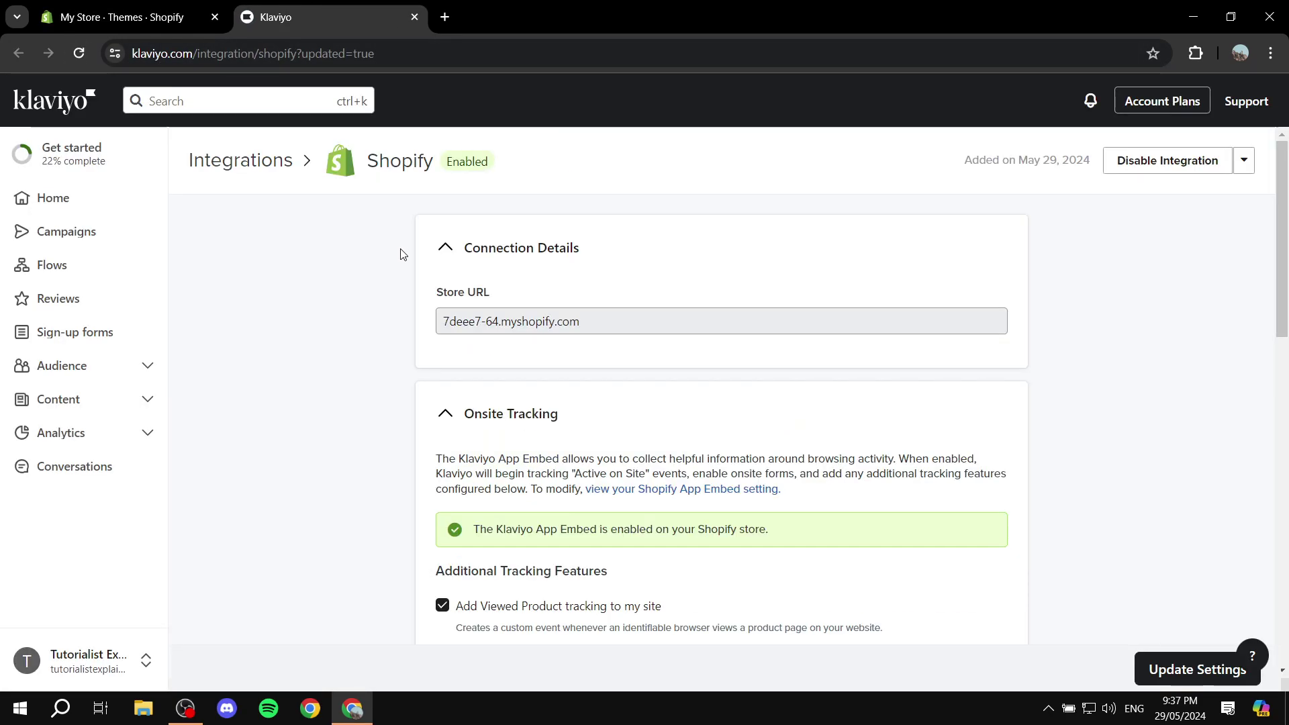
scroll(416, 329, "down", 1)
left_click_drag(474, 445, 769, 443)
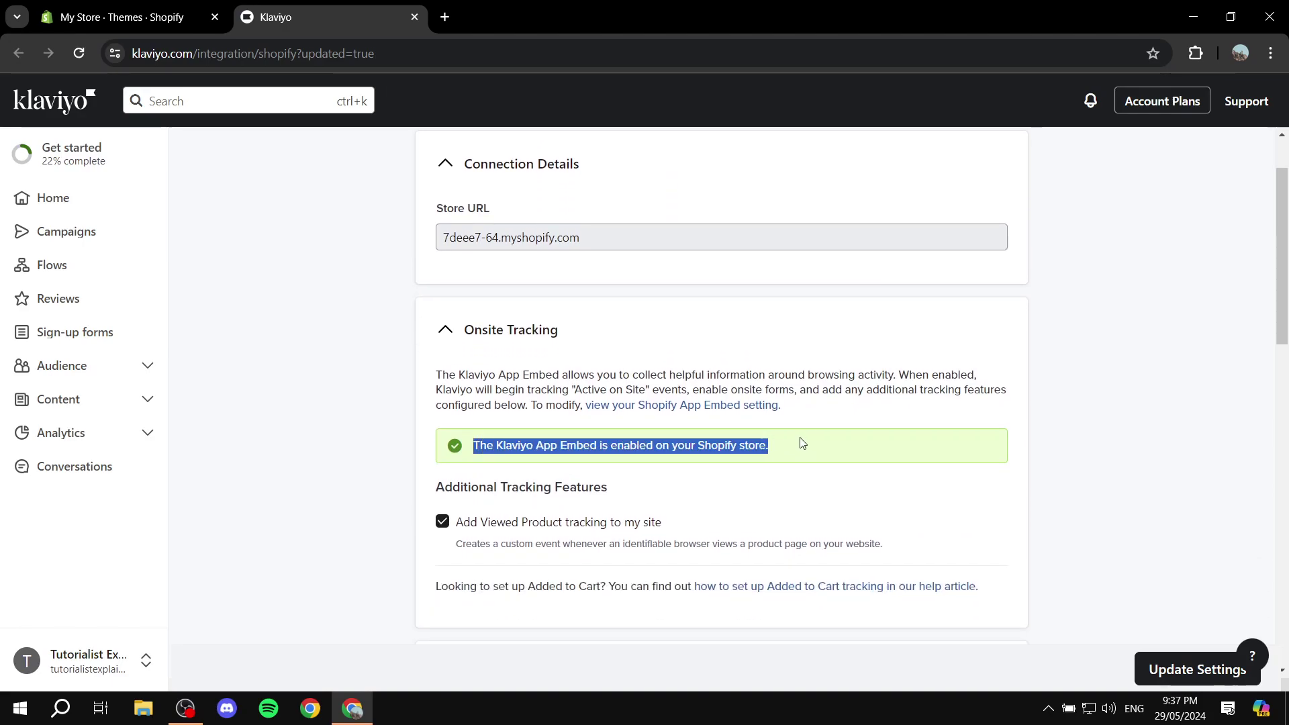
Step: Collapse Onsite Tracking and Connection Details, and enable syncing Shopify email subscribers to Klaviyo with Email List as the target list
left_click(501, 332)
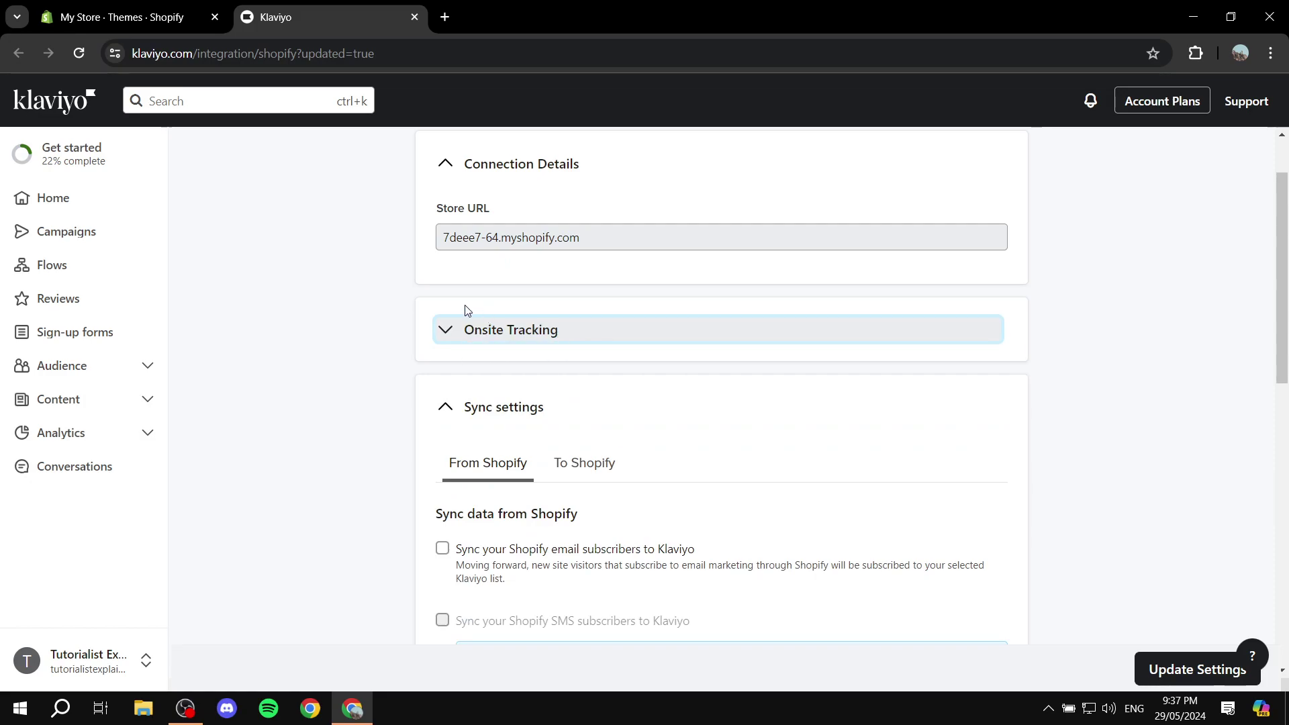
left_click(451, 153)
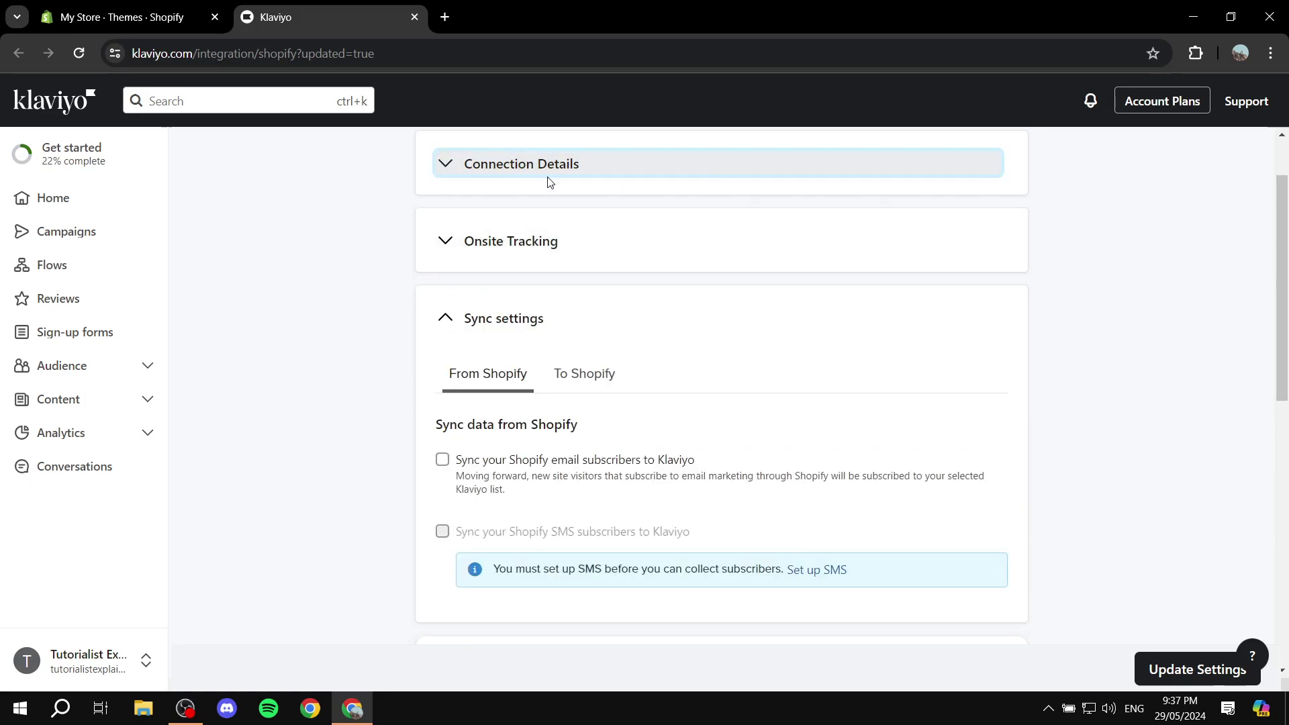
scroll(564, 259, "down", 1)
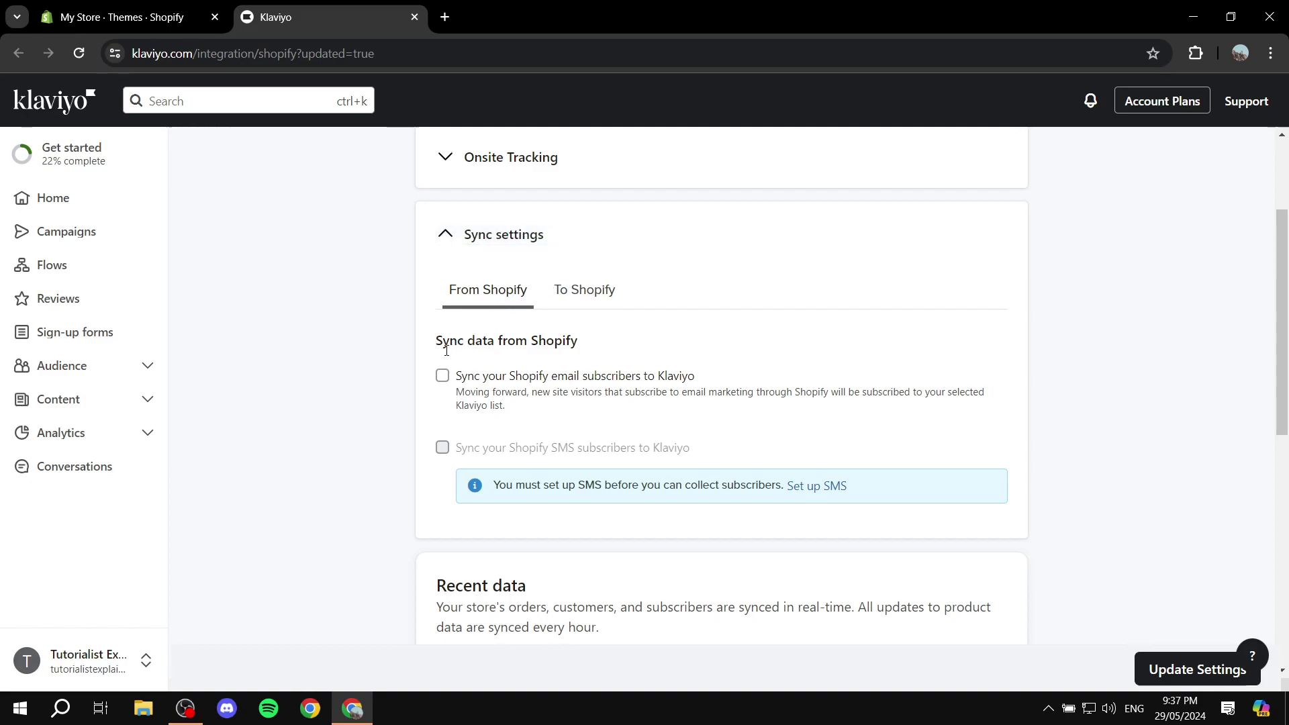
left_click(442, 375)
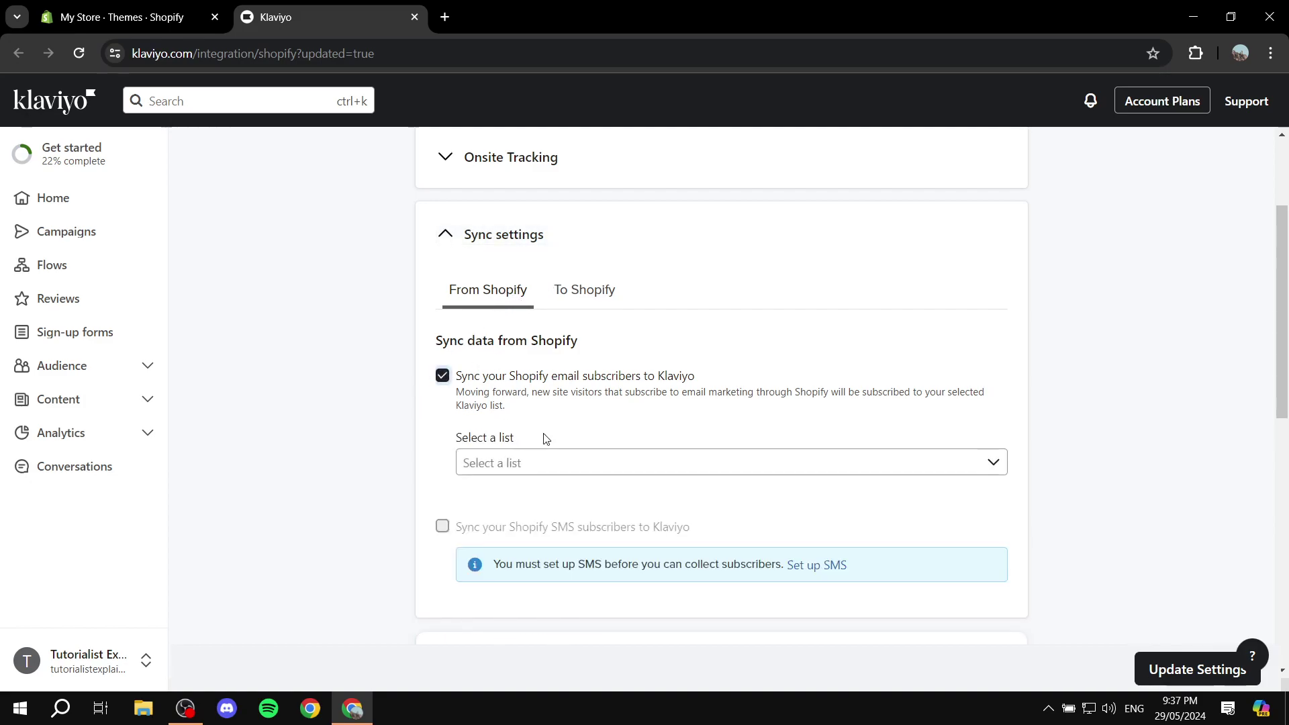
scroll(503, 435, "down", 1)
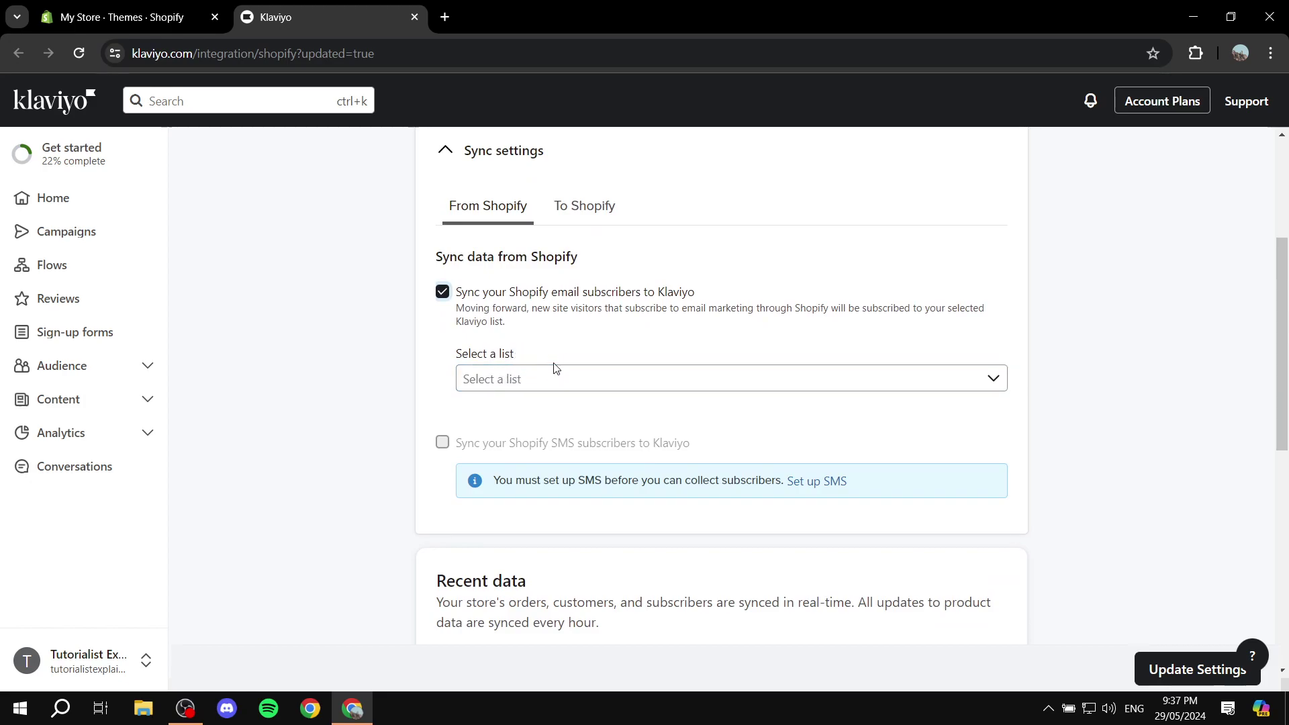
left_click(593, 381)
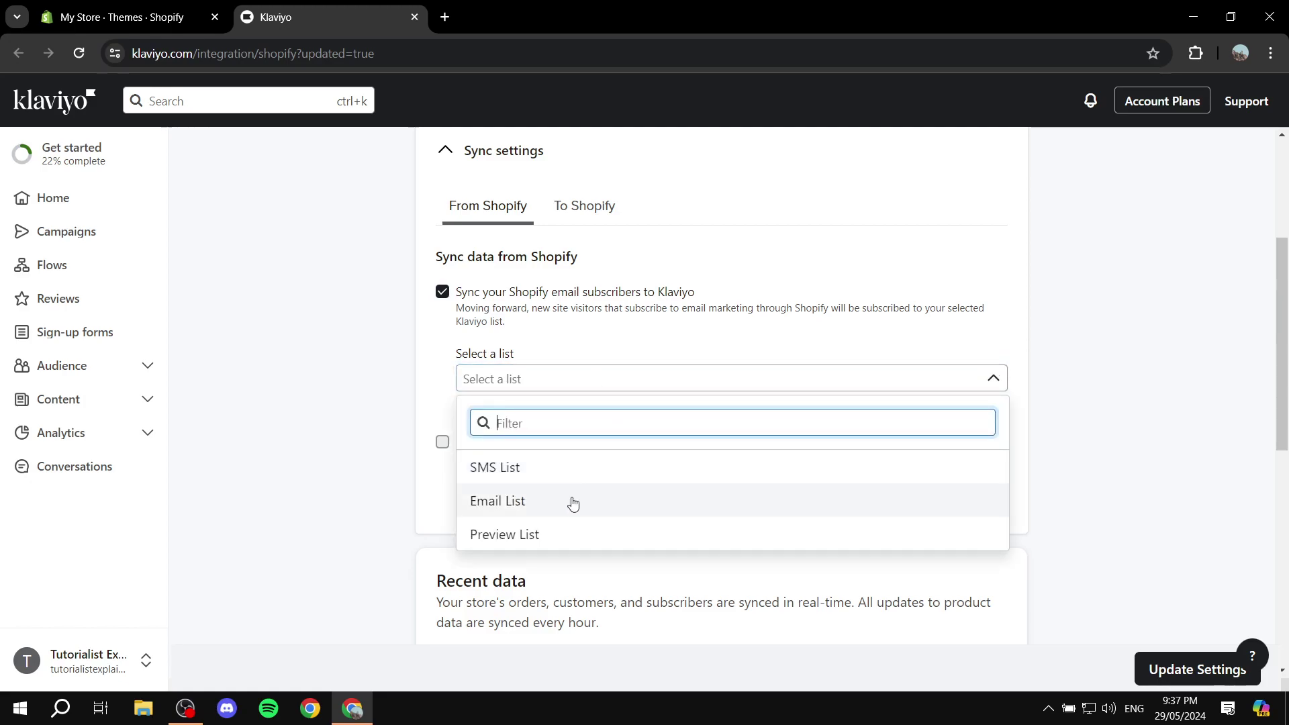
left_click(523, 508)
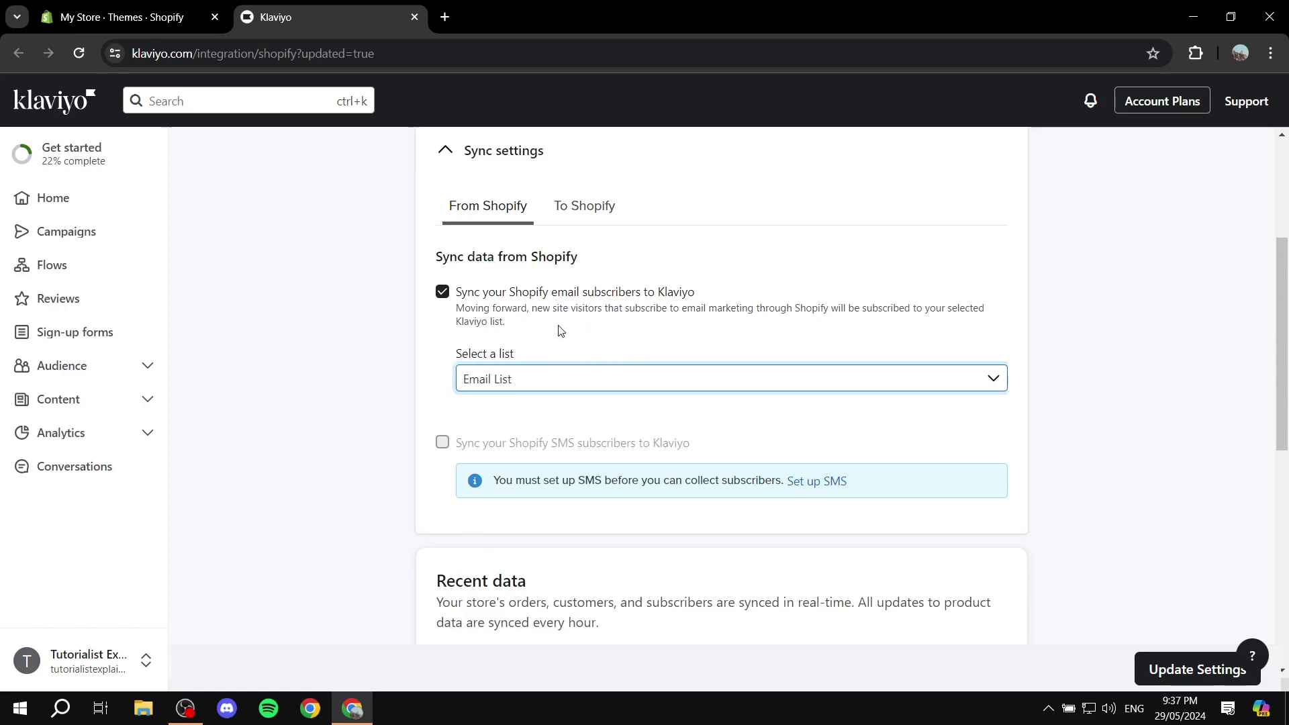
Step: Compare the sync settings for data from Shopify and data to Shopify
scroll(514, 327, "down", 1)
scroll(497, 329, "up", 2)
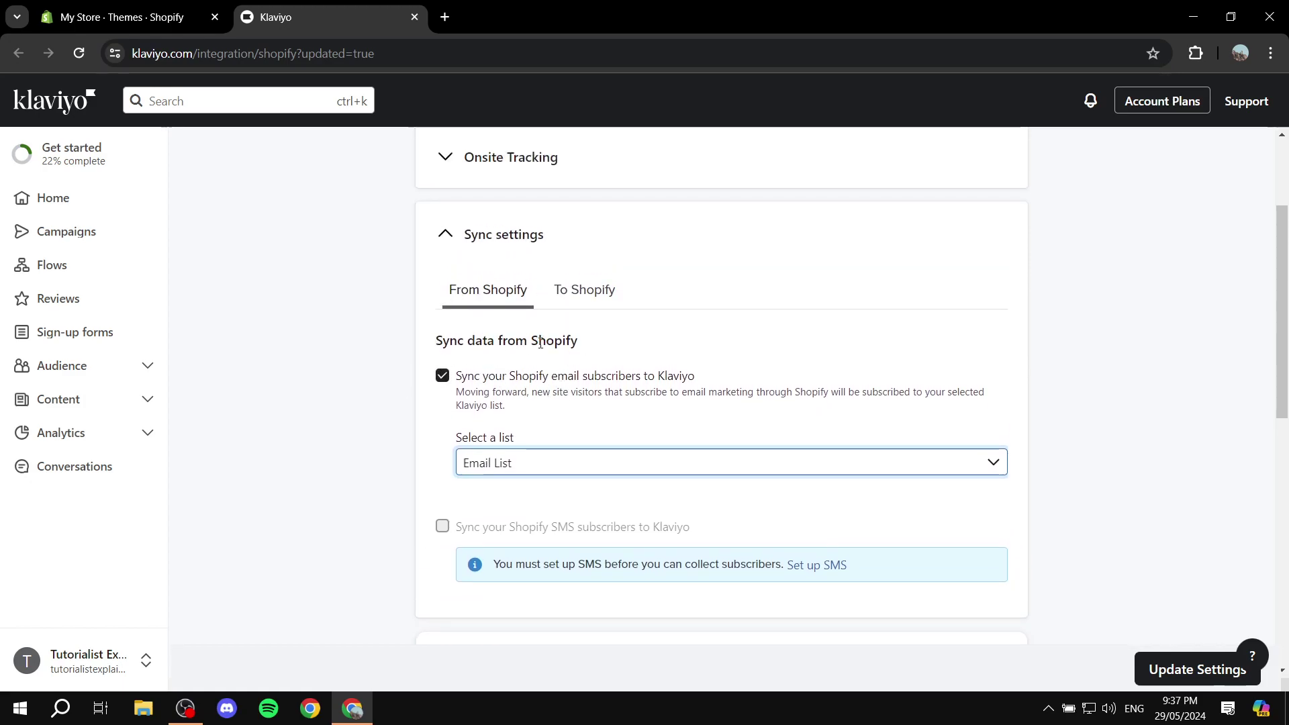
left_click(584, 290)
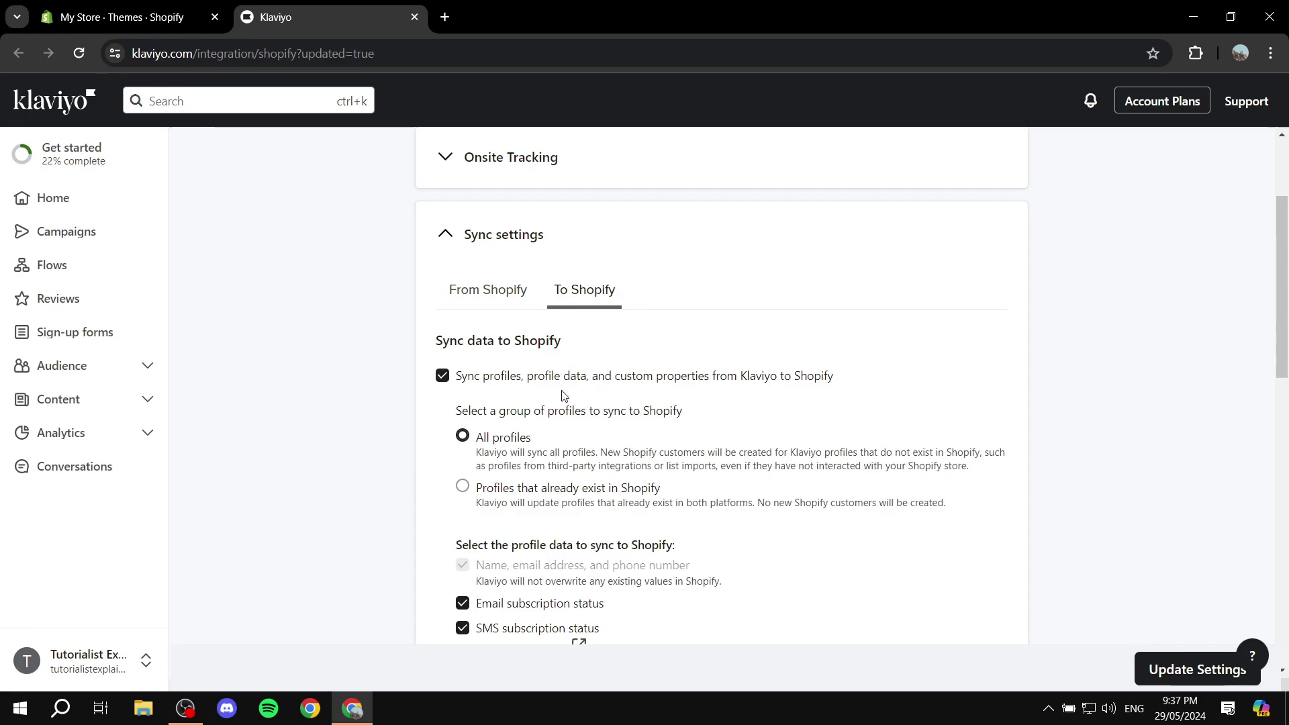
left_click(521, 290)
left_click(574, 296)
left_click(521, 293)
scroll(582, 359, "down", 1)
scroll(1152, 373, "up", 2)
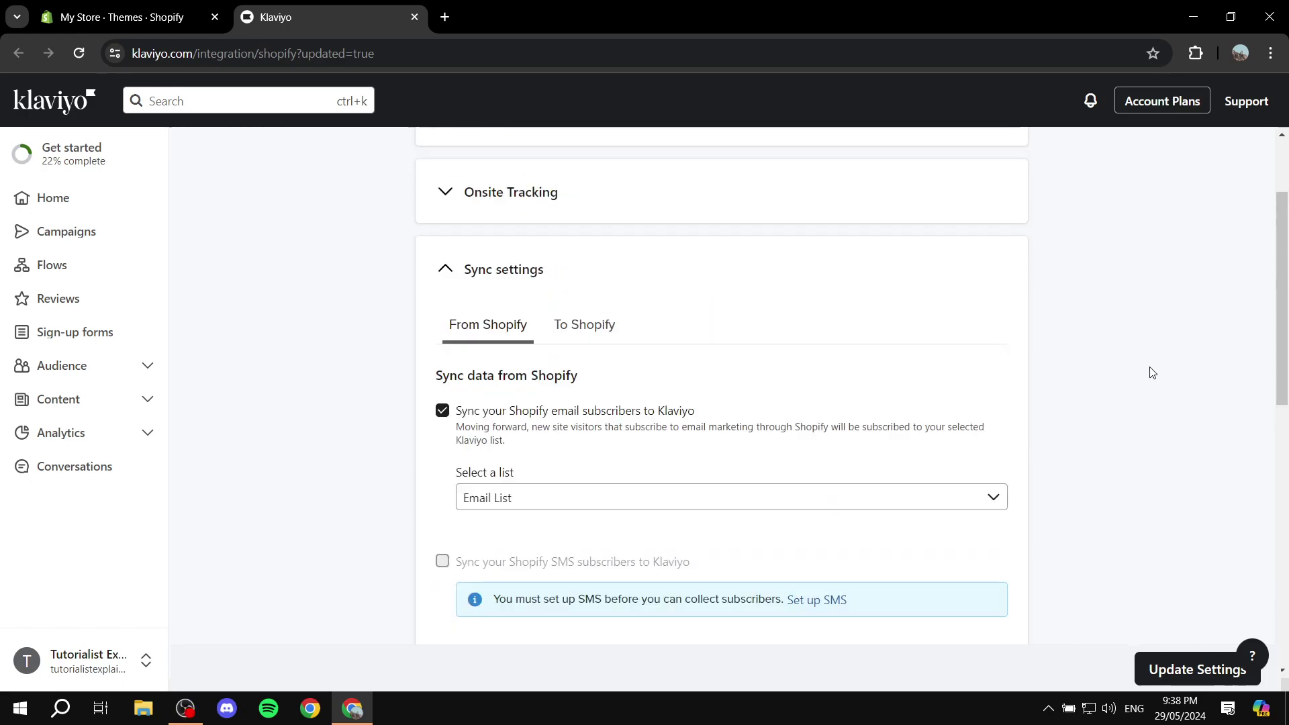
scroll(1108, 389, "down", 4)
scroll(993, 406, "up", 1)
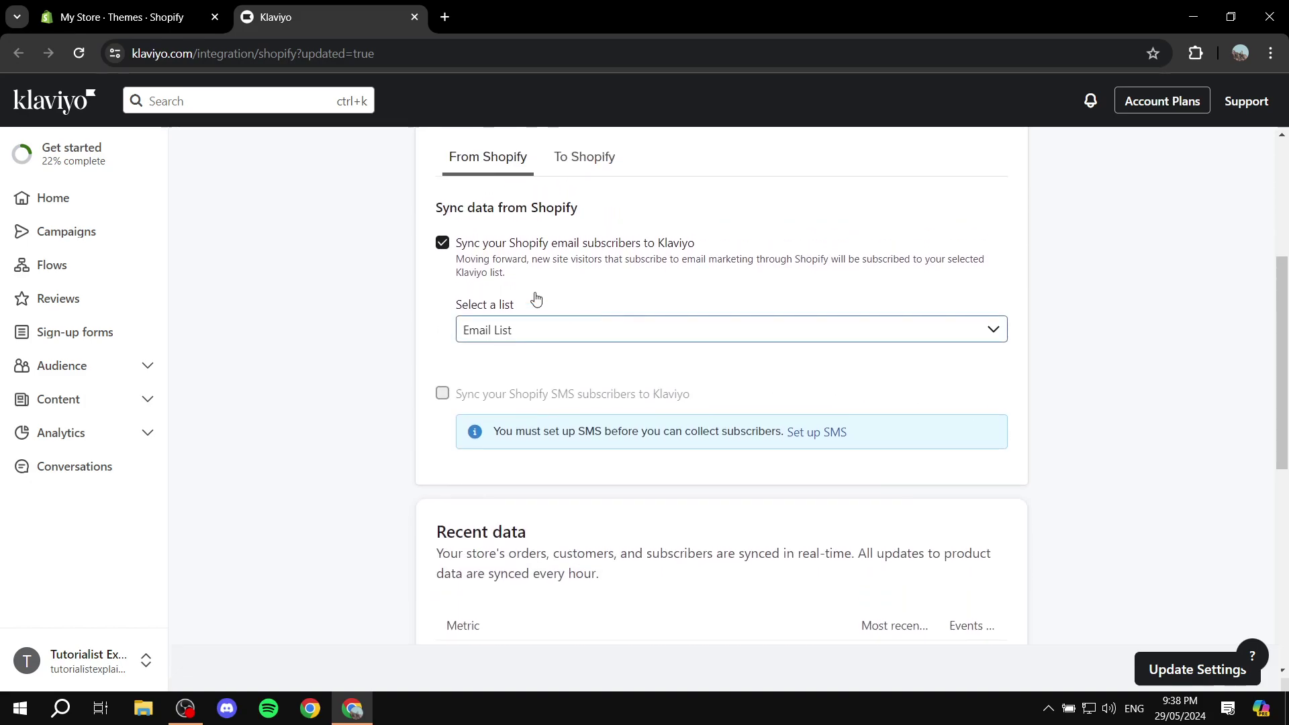
Step: Read the email subscriber sync description and examine the Recent data metrics further down the integration page
left_click_drag(559, 260, 832, 261)
left_click(1089, 271)
scroll(1068, 282, "down", 1)
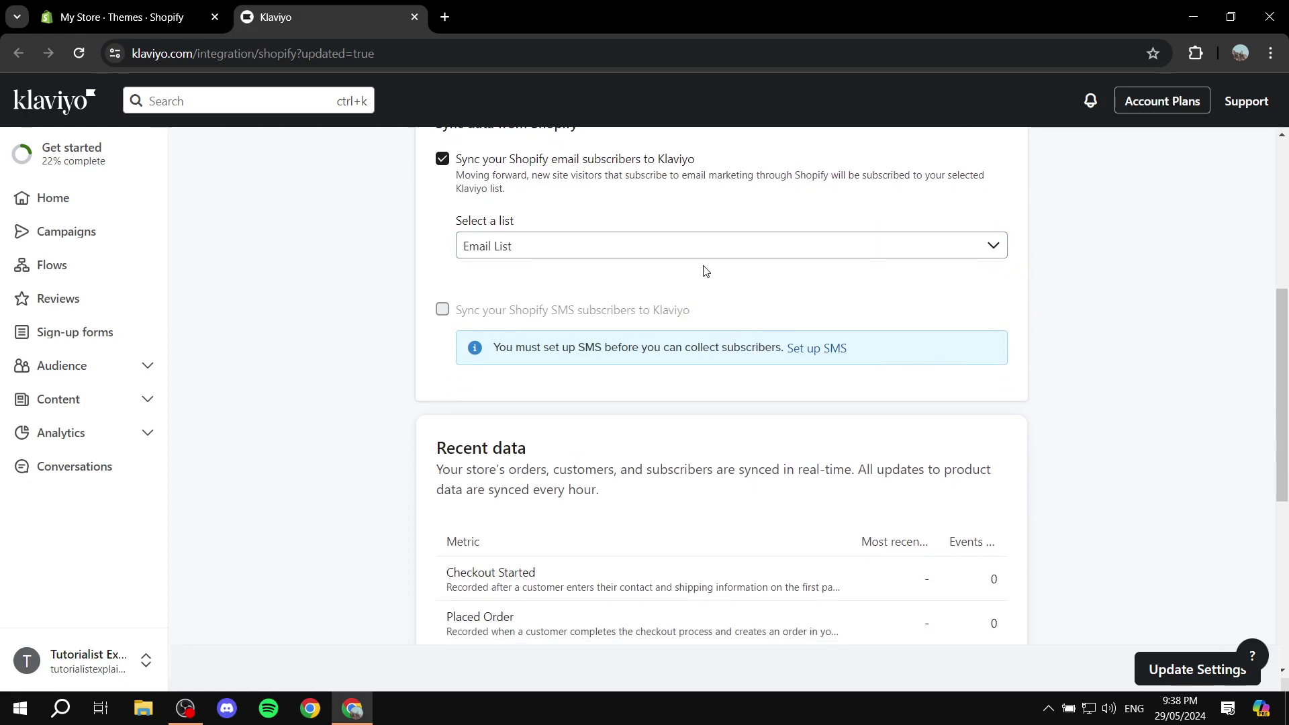
scroll(708, 275, "down", 1)
scroll(698, 321, "down", 1)
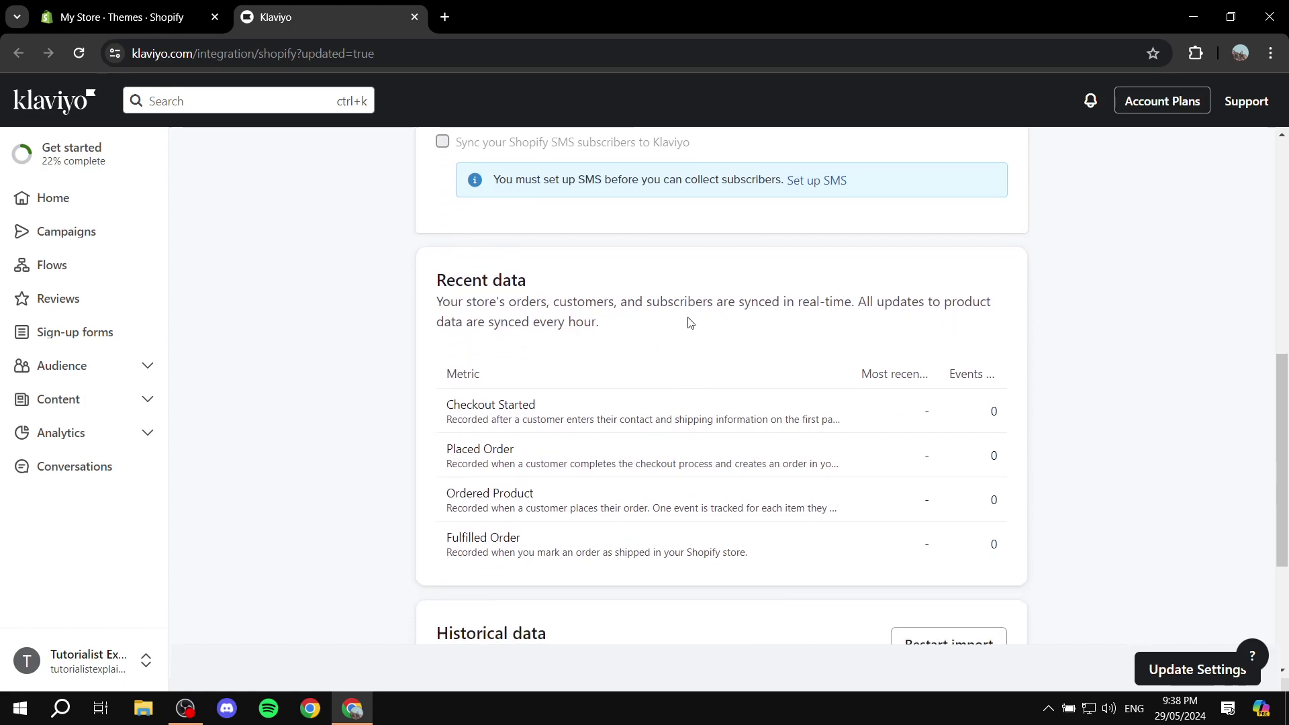
scroll(537, 312, "down", 1)
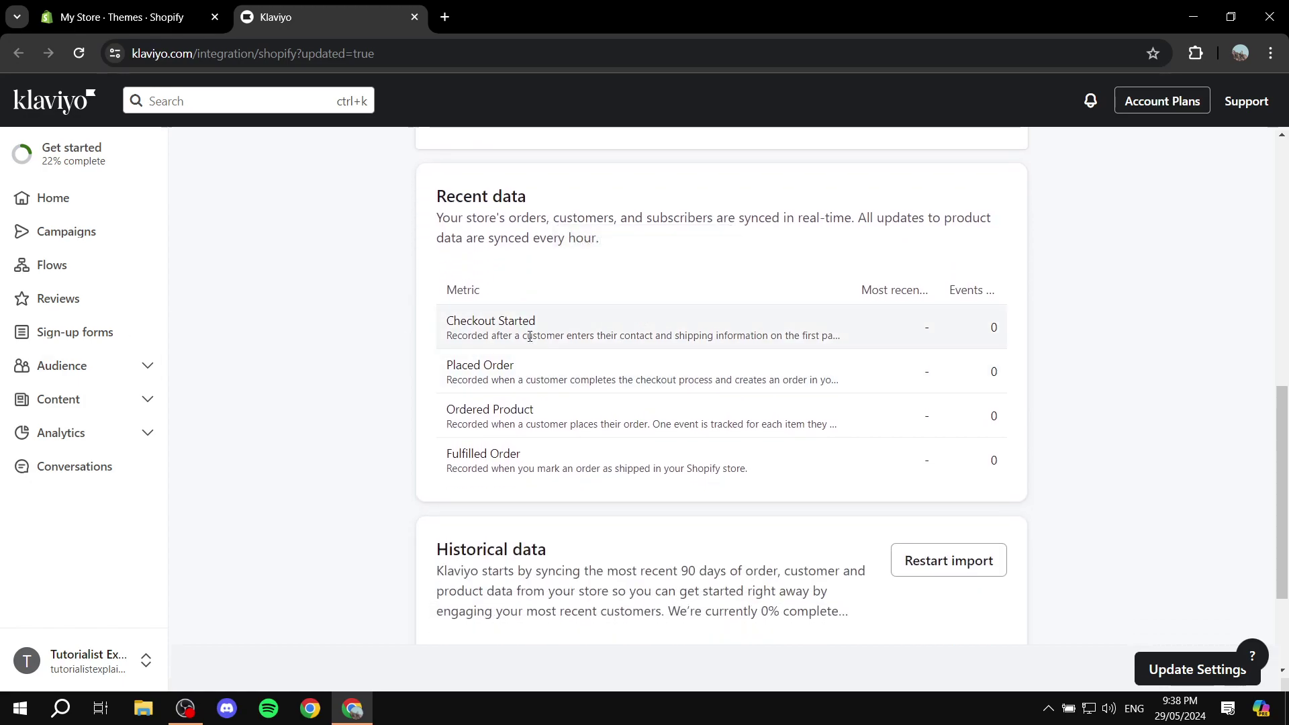
left_click_drag(438, 196, 648, 202)
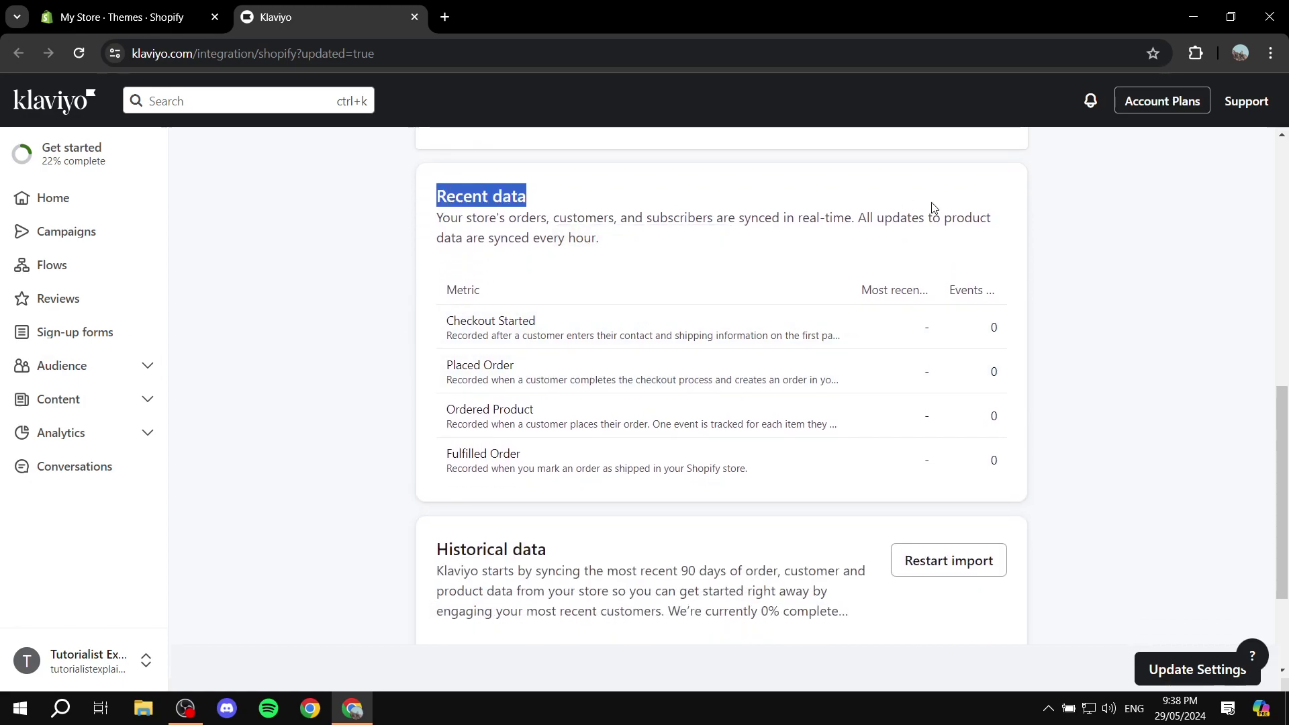
Step: Review the Recent data metrics and the Historical data sync progress on the Shopify integration page
left_click(971, 213)
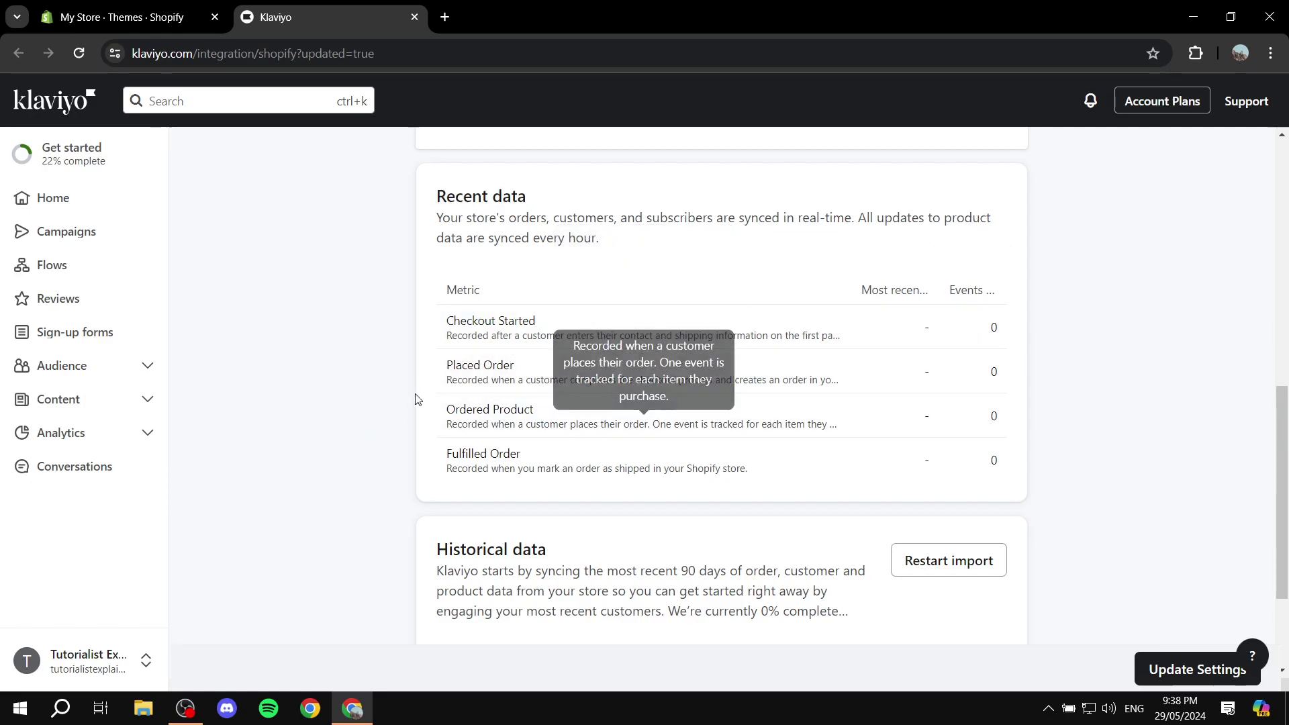
scroll(440, 456, "down", 1)
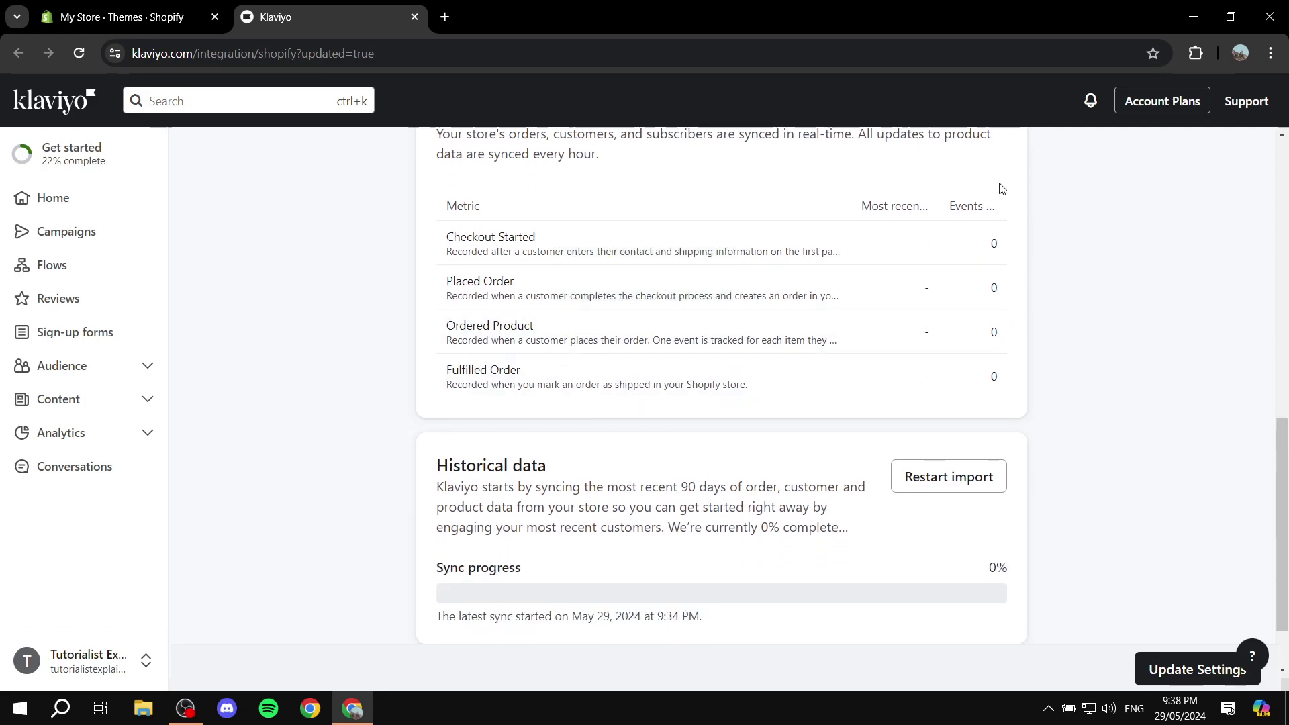
scroll(1058, 452, "down", 1)
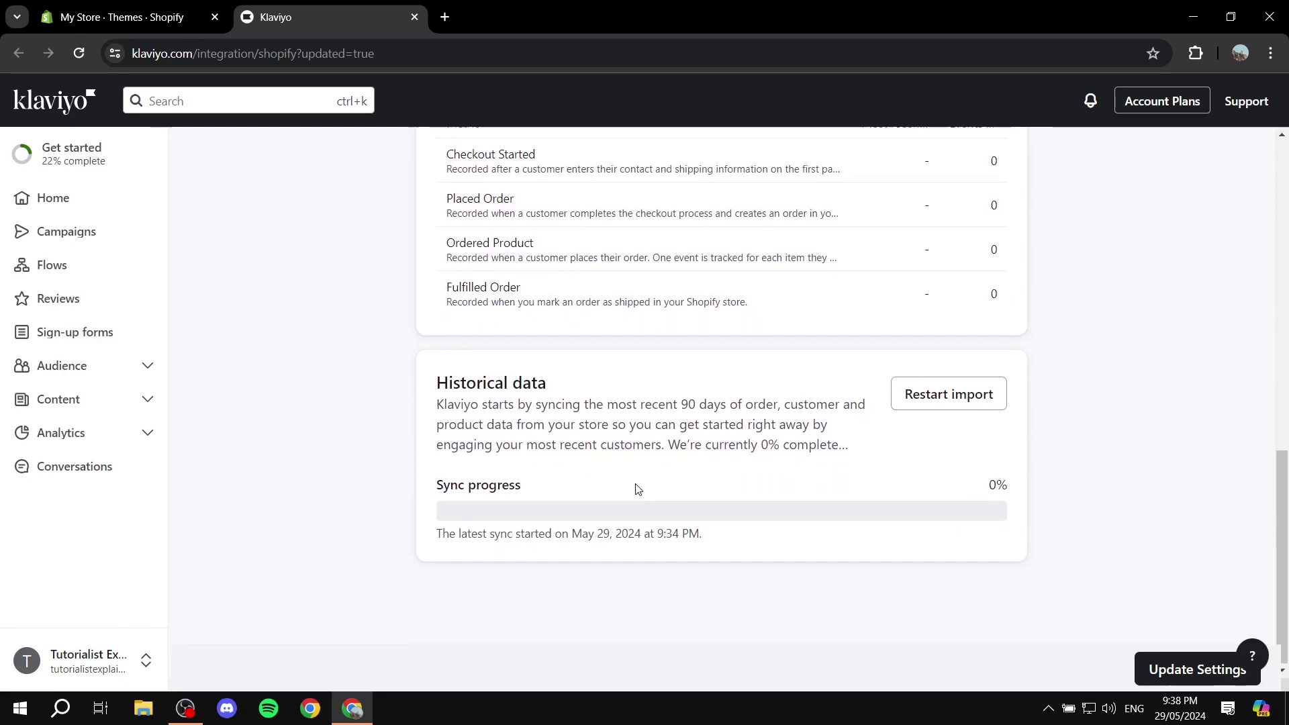
scroll(637, 490, "up", 8)
scroll(519, 467, "up", 1)
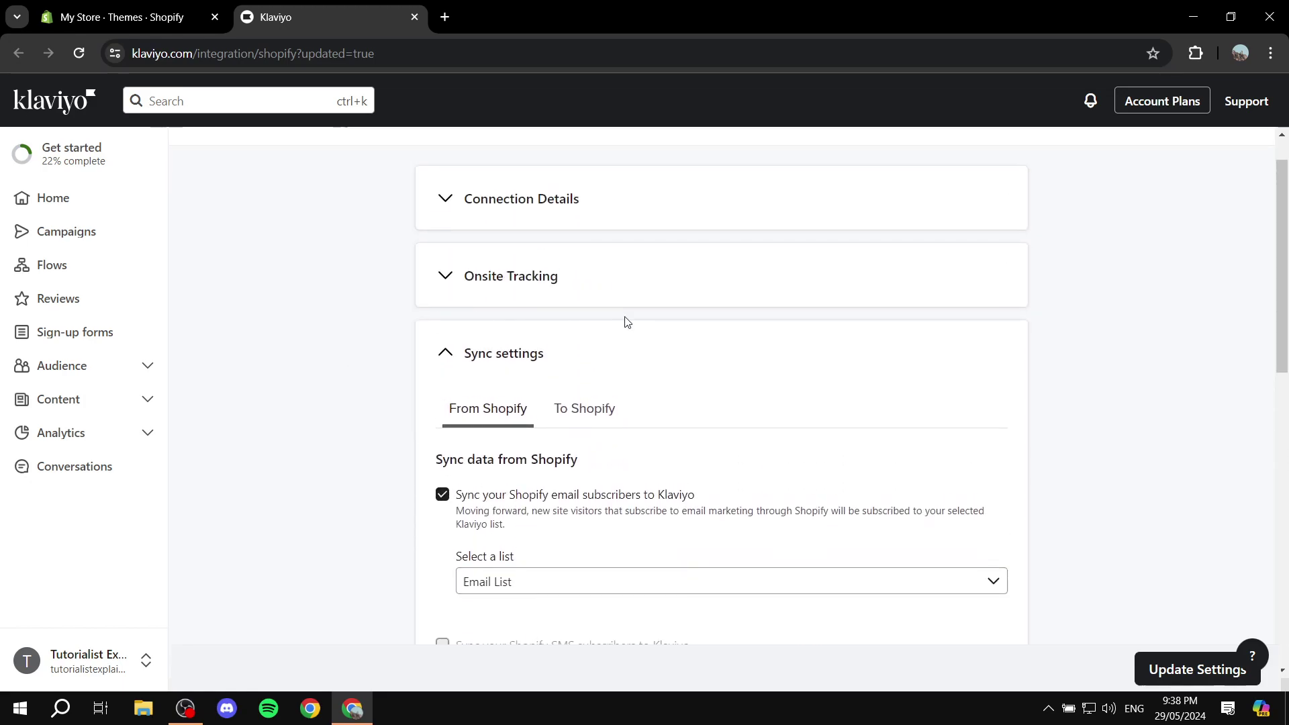
Step: Examine the settings for syncing data to Shopify, including the profile groups and selectable profile data
left_click(592, 417)
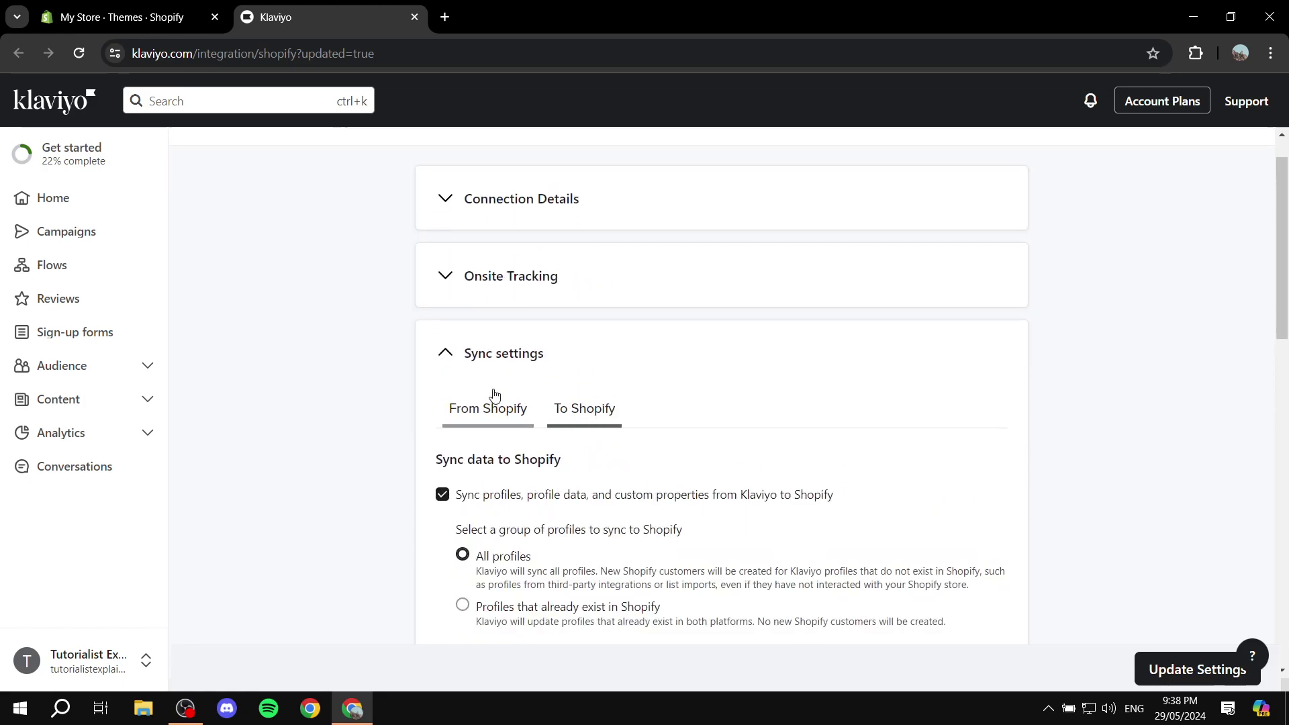
scroll(739, 337, "down", 2)
left_click_drag(424, 302, 611, 277)
left_click(618, 278)
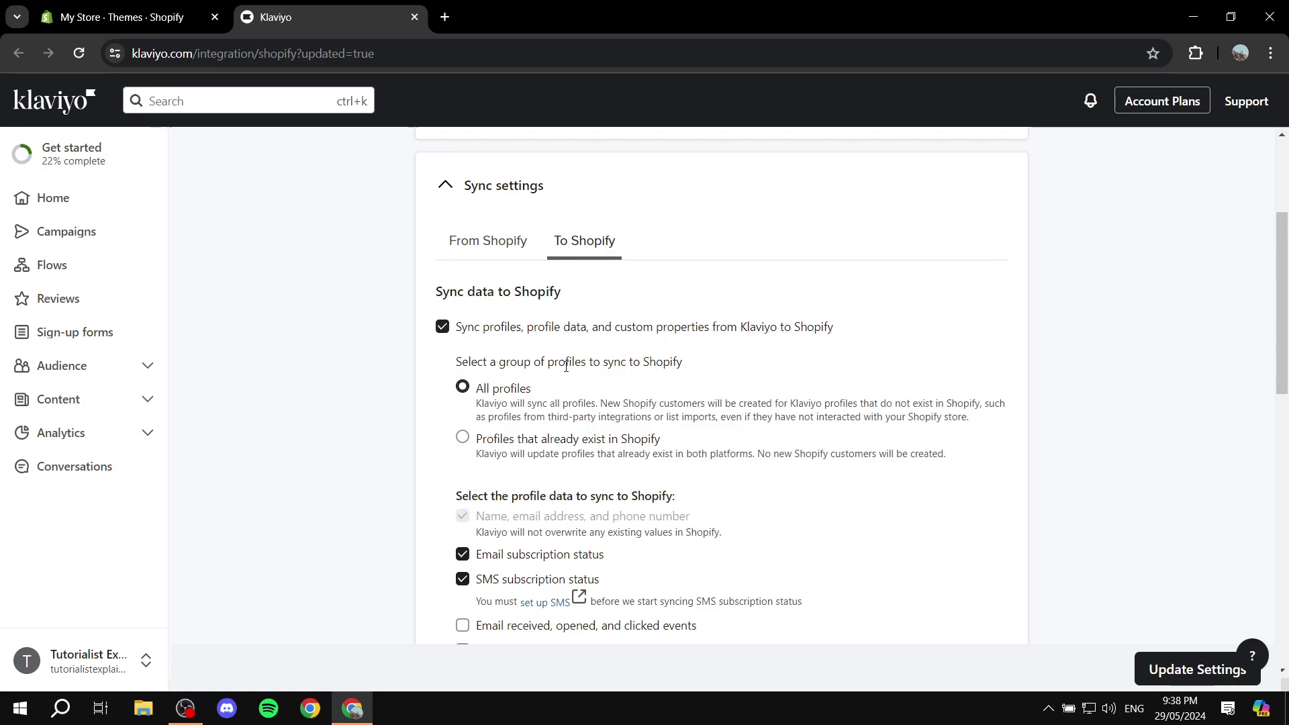
scroll(566, 366, "down", 1)
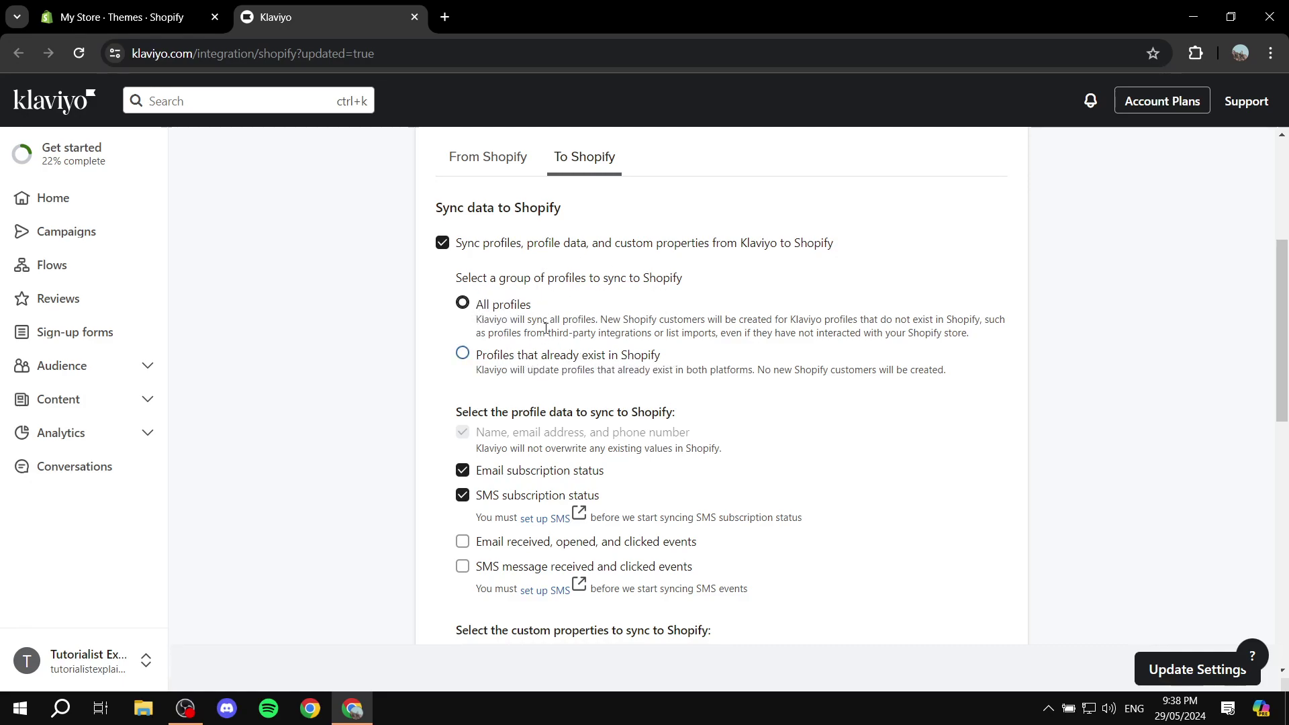
scroll(967, 294, "down", 1)
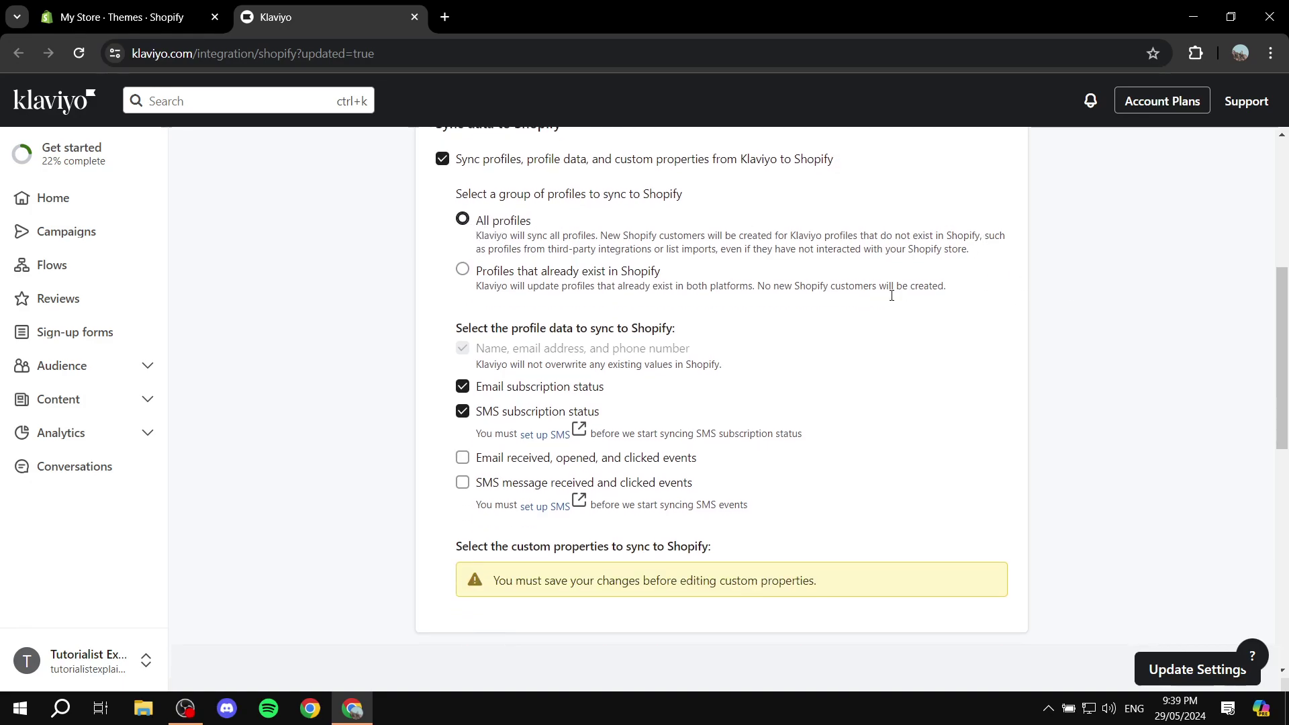
scroll(743, 391, "down", 3)
scroll(648, 366, "up", 3)
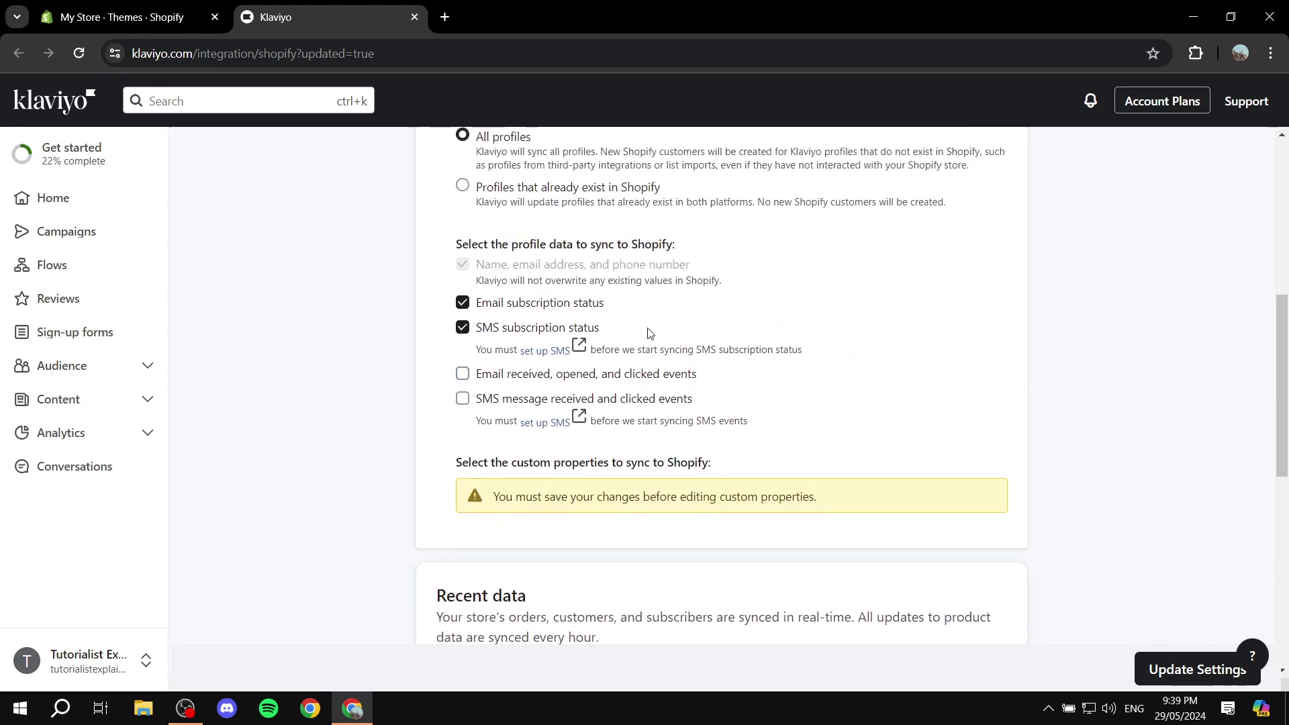
Step: Enable syncing of email received, opened, and clicked events and SMS message received and clicked events to Shopify, and update the settings
scroll(606, 350, "down", 1)
left_click_drag(476, 281, 720, 282)
left_click(739, 282)
left_click(463, 375)
left_click(462, 399)
scroll(1061, 461, "down", 1)
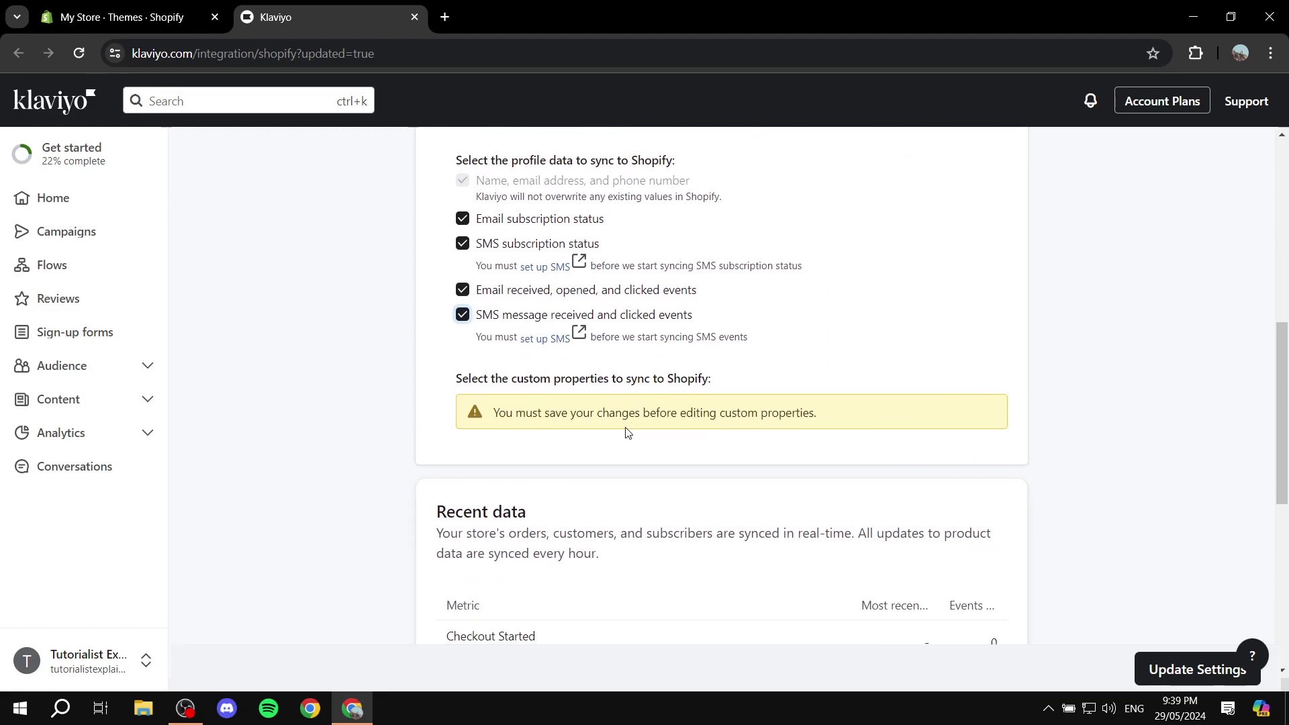
left_click(1174, 674)
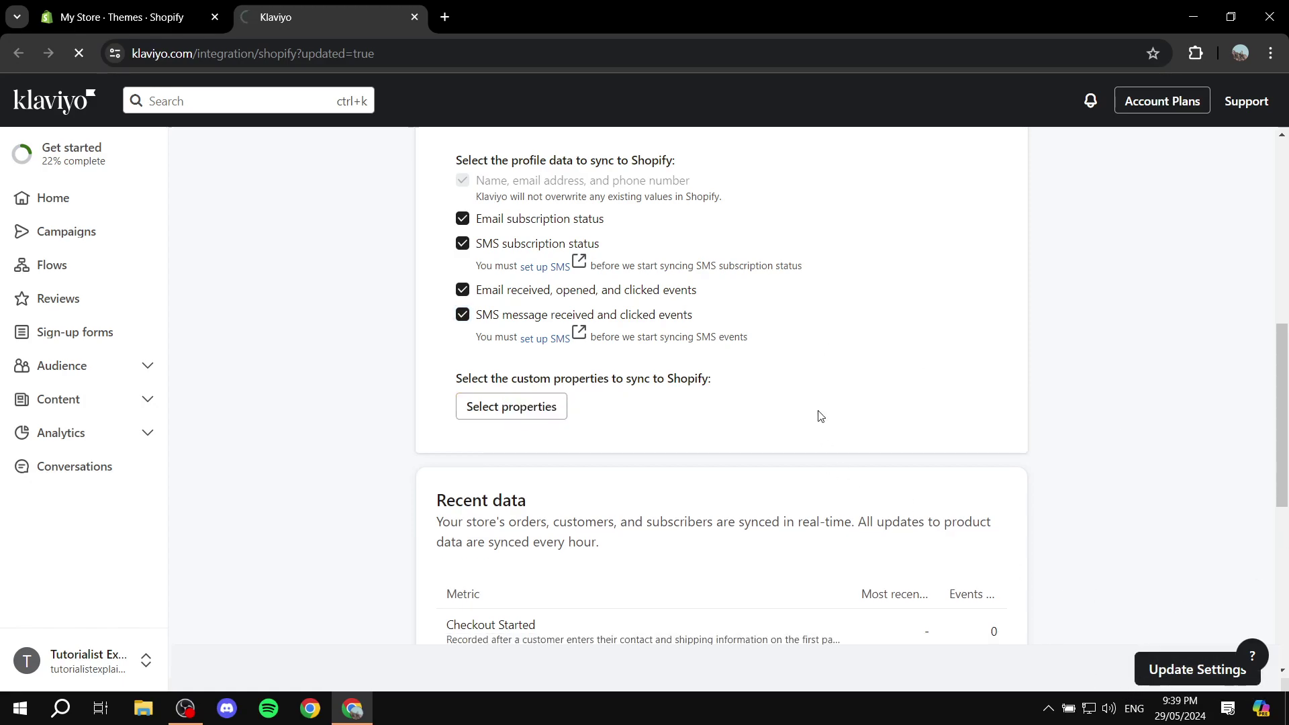
scroll(684, 373, "down", 1)
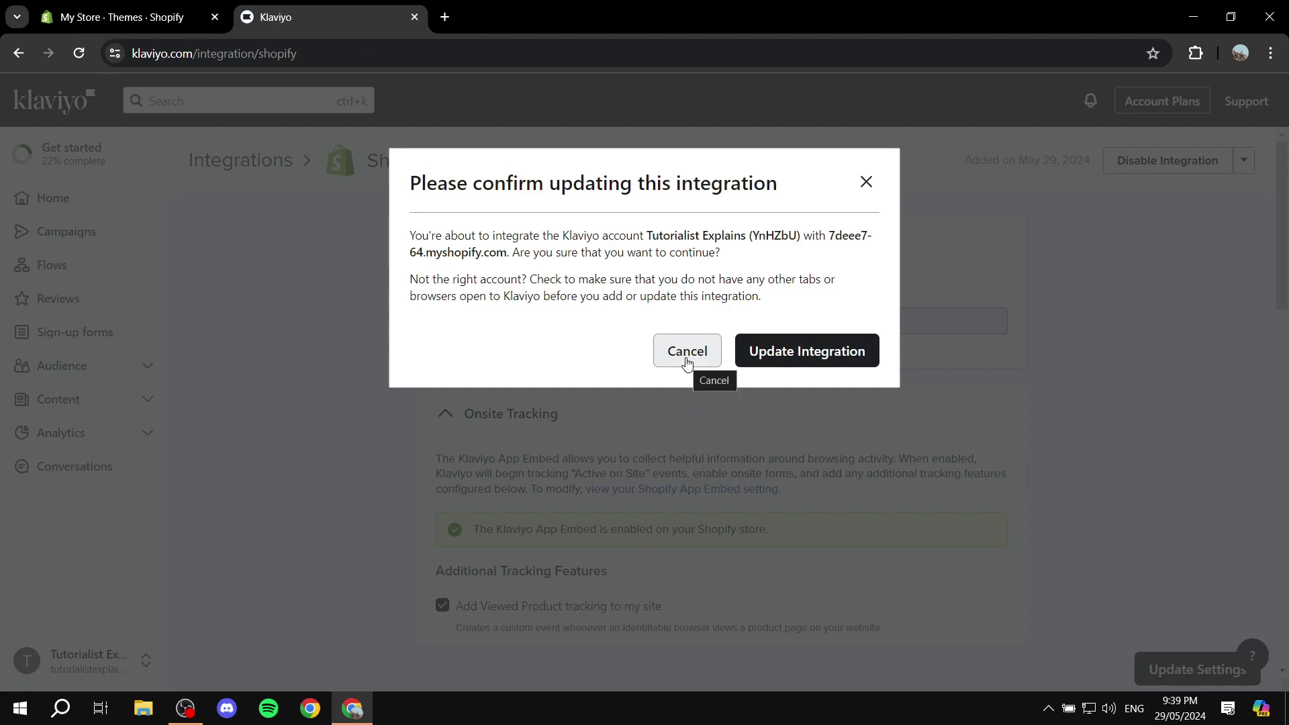
Step: Dismiss the integration update confirmation and check the custom properties section of the settings for syncing data to Shopify
left_click(866, 182)
scroll(913, 363, "down", 6)
scroll(896, 348, "down", 5)
scroll(672, 348, "up", 5)
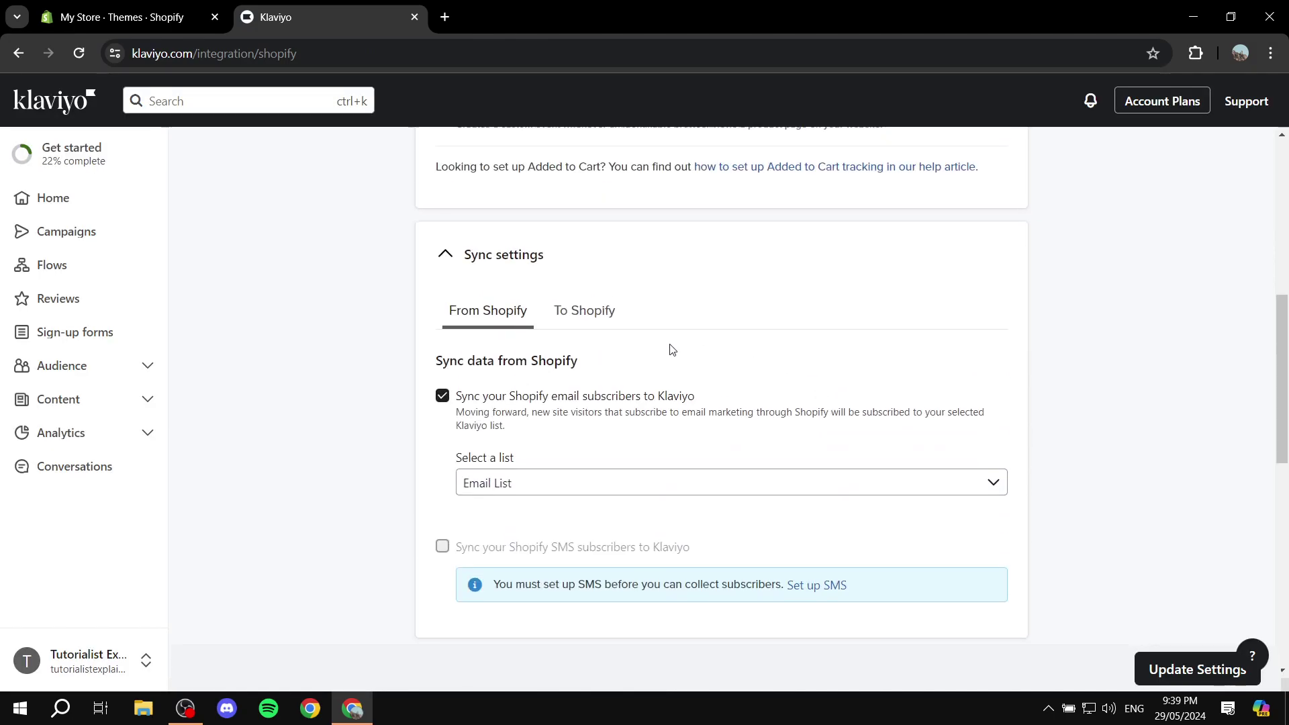
left_click(591, 305)
scroll(923, 416, "down", 4)
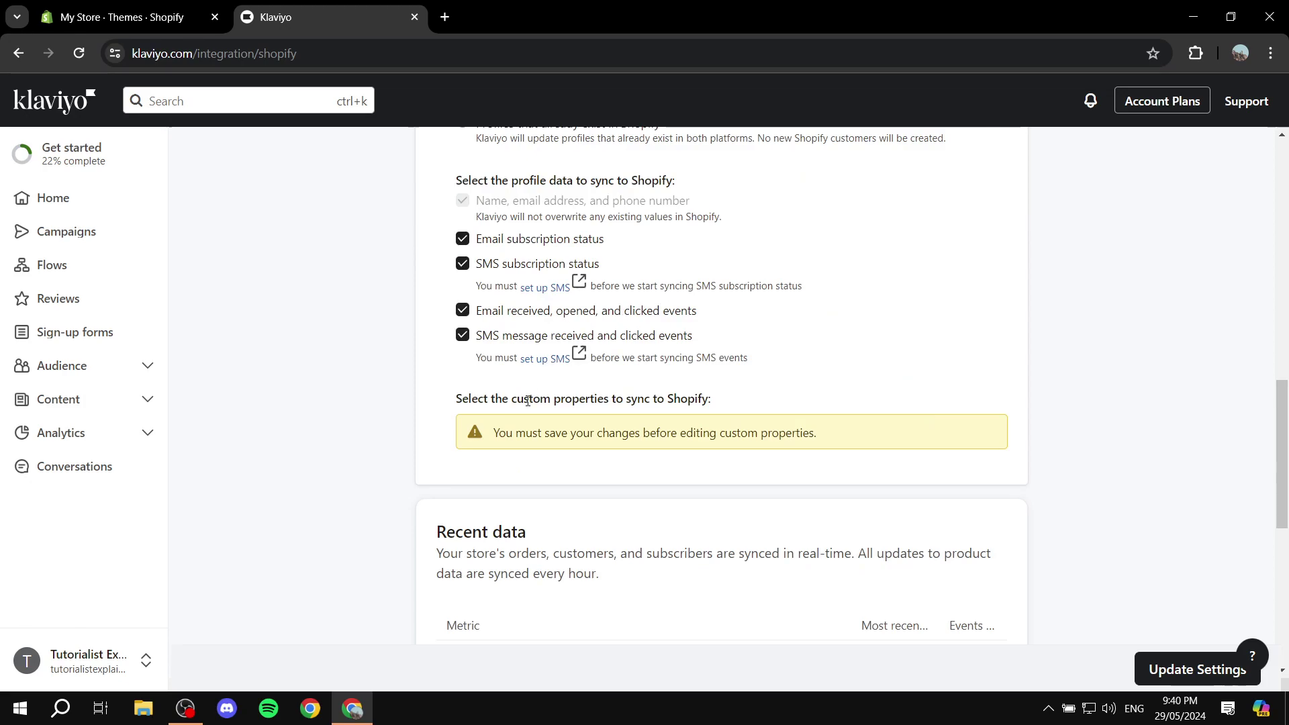
left_click_drag(525, 436, 909, 437)
left_click(950, 434)
Step: Look over the Recent data and Historical data sections at the end of the integration page again
scroll(1130, 483, "down", 3)
scroll(1104, 494, "down", 3)
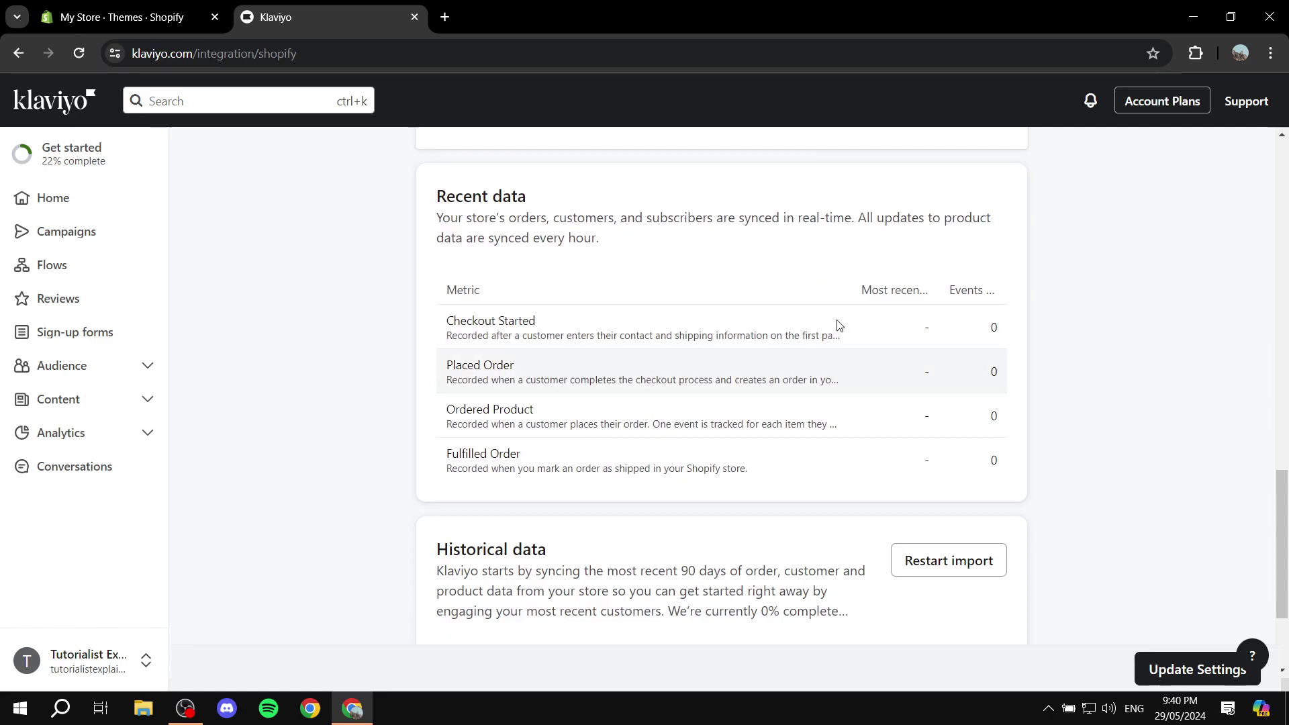
scroll(1039, 164, "down", 3)
scroll(996, 317, "up", 3)
scroll(618, 275, "down", 2)
scroll(541, 268, "up", 3)
scroll(470, 336, "down", 3)
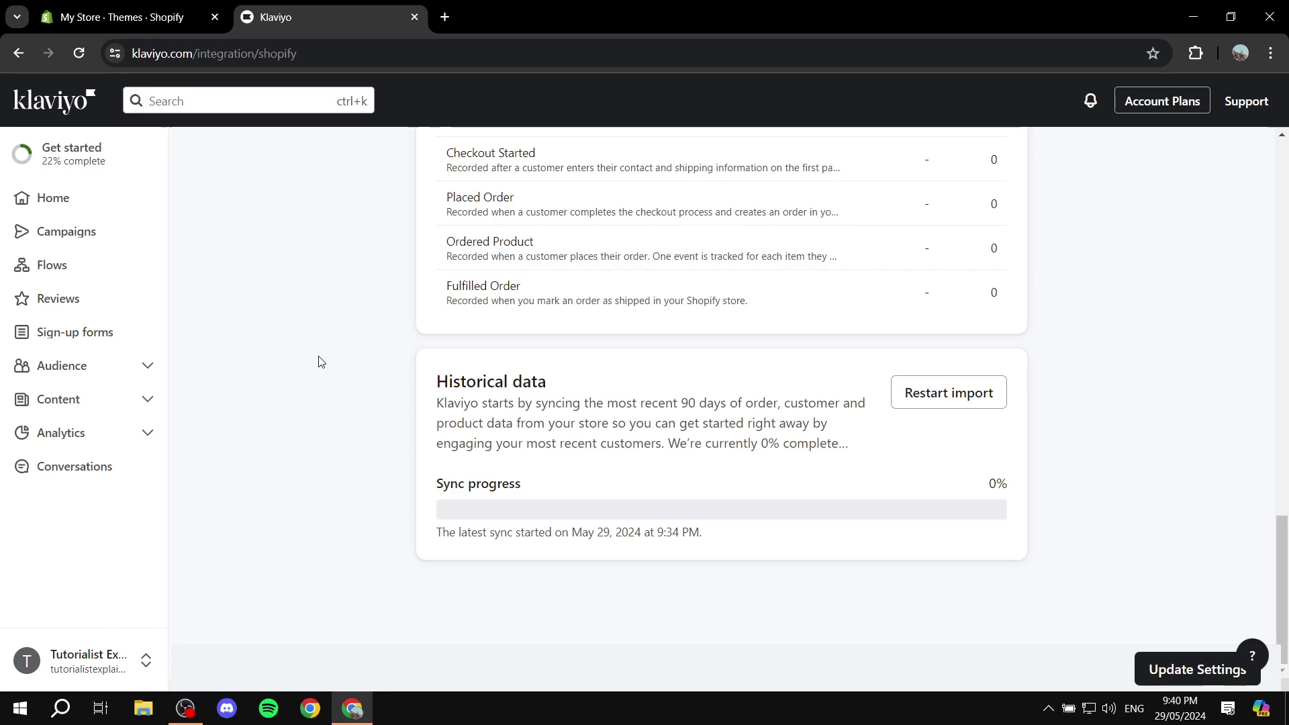
Step: Glance at the Shopify admin, return to Klaviyo and open its Campaigns page
left_click(124, 17)
left_click(309, 7)
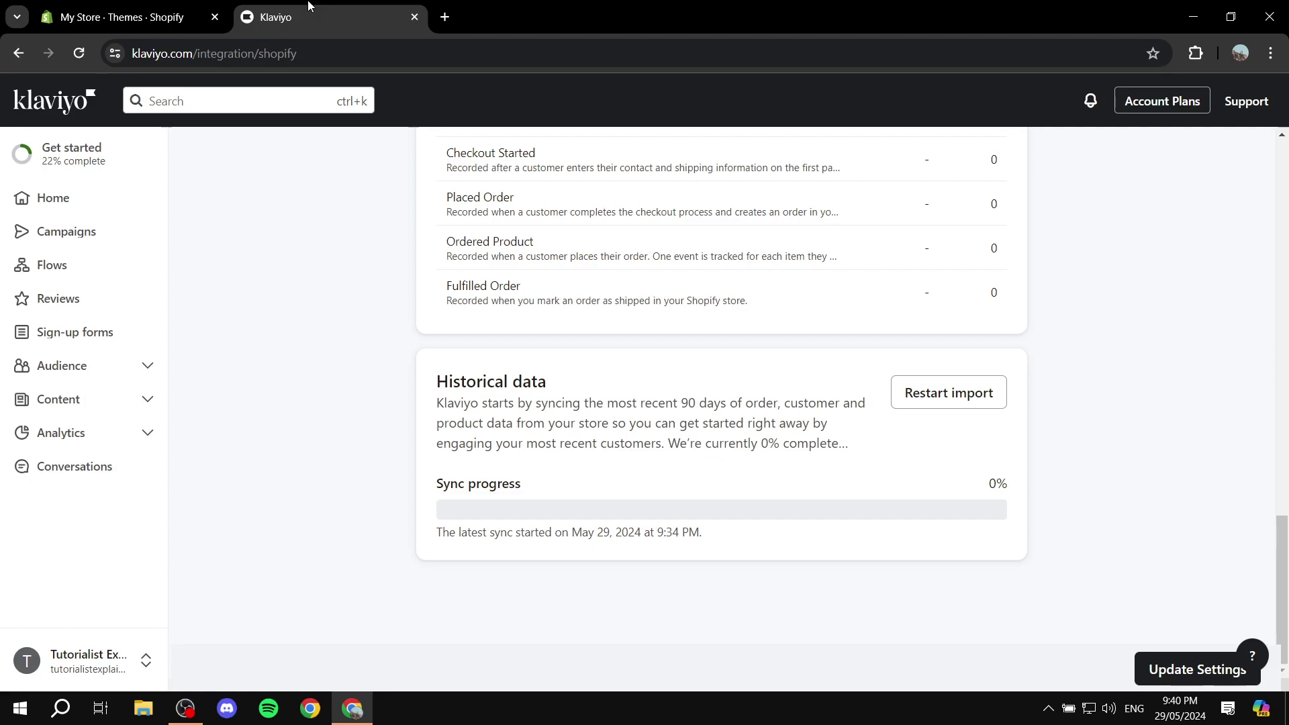
left_click(75, 232)
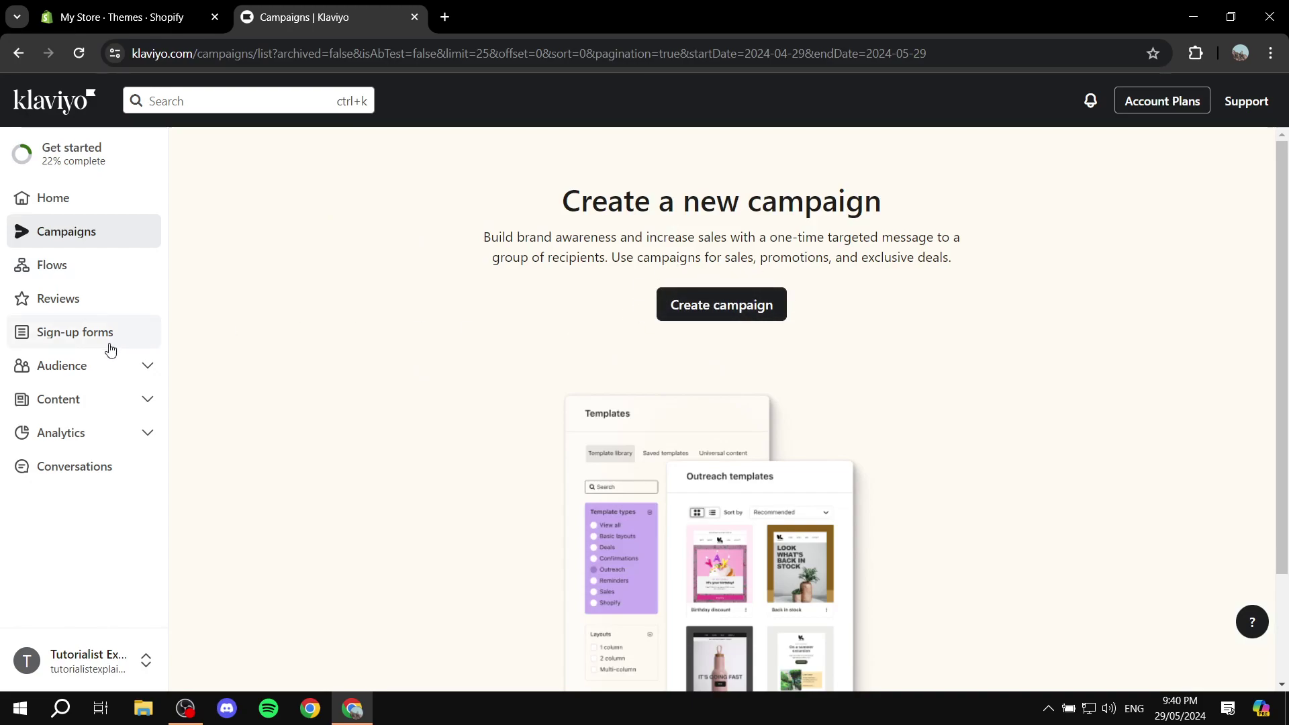
Step: Look through the Audience and Content subpages in Klaviyo's navigation, and briefly view the Shopify Themes page
left_click(148, 368)
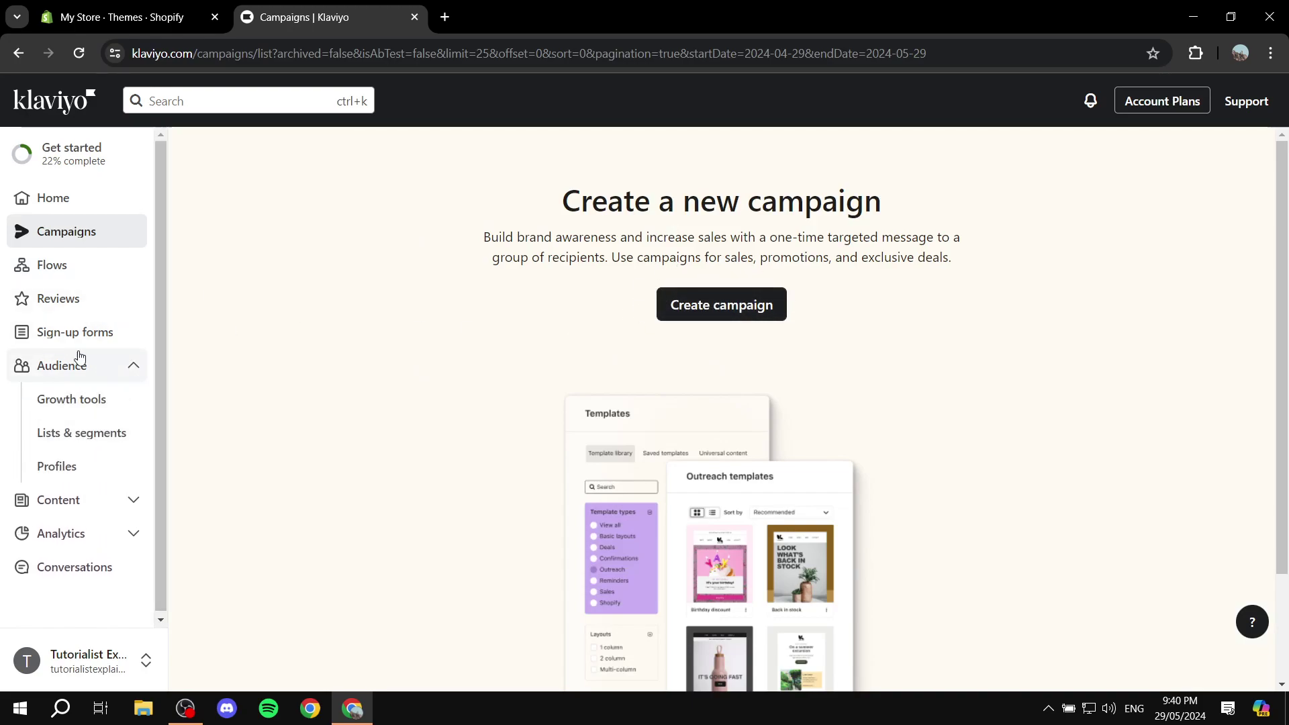
scroll(126, 380, "down", 1)
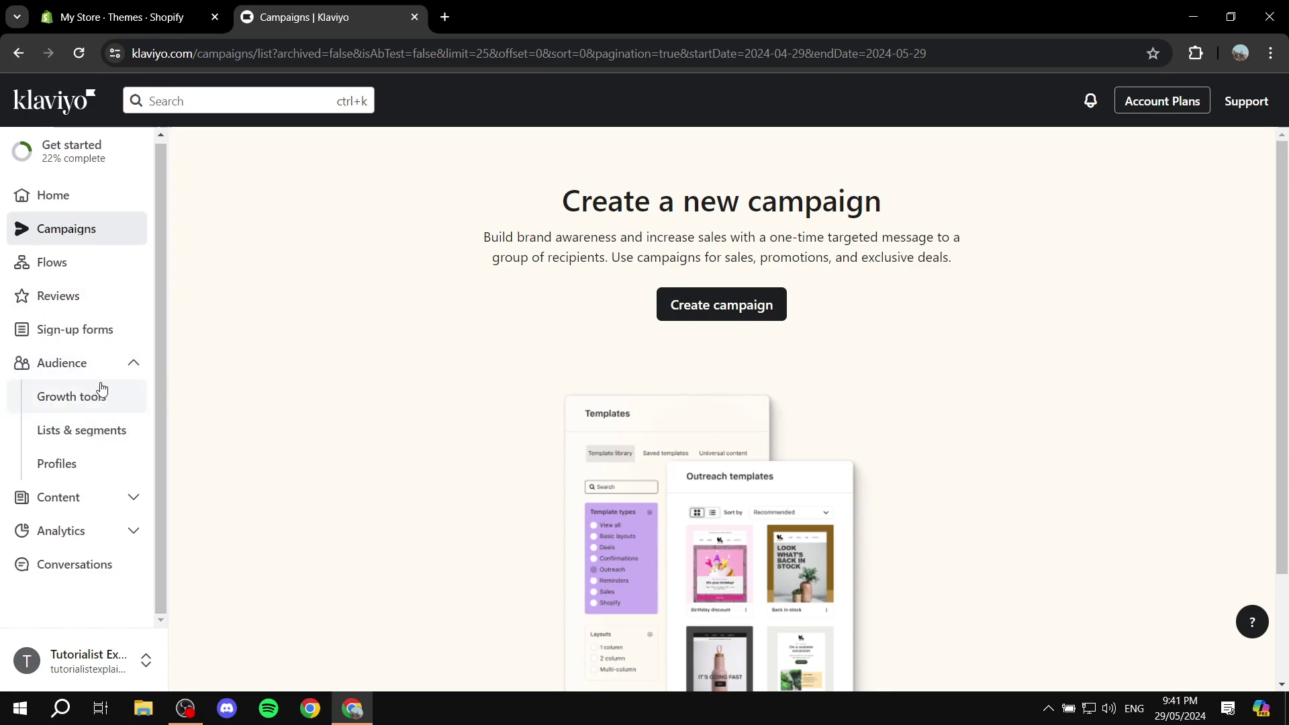
left_click(123, 369)
left_click(123, 404)
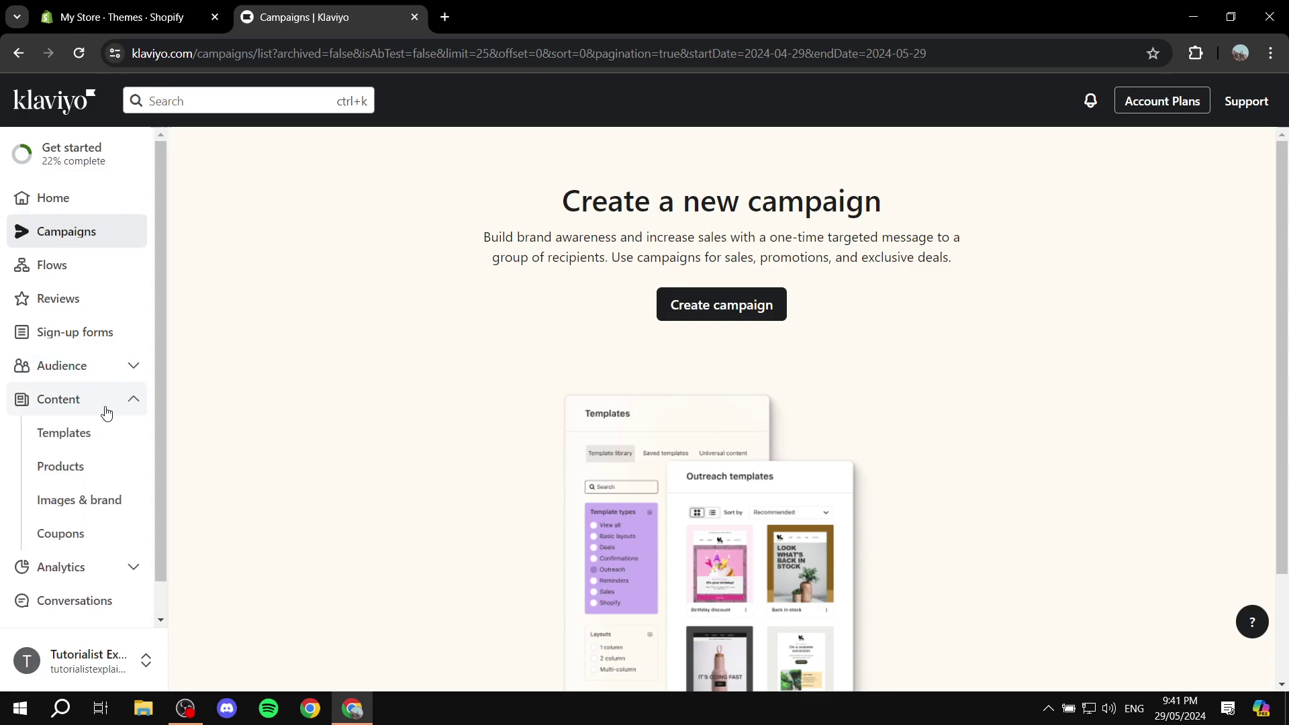
left_click(134, 400)
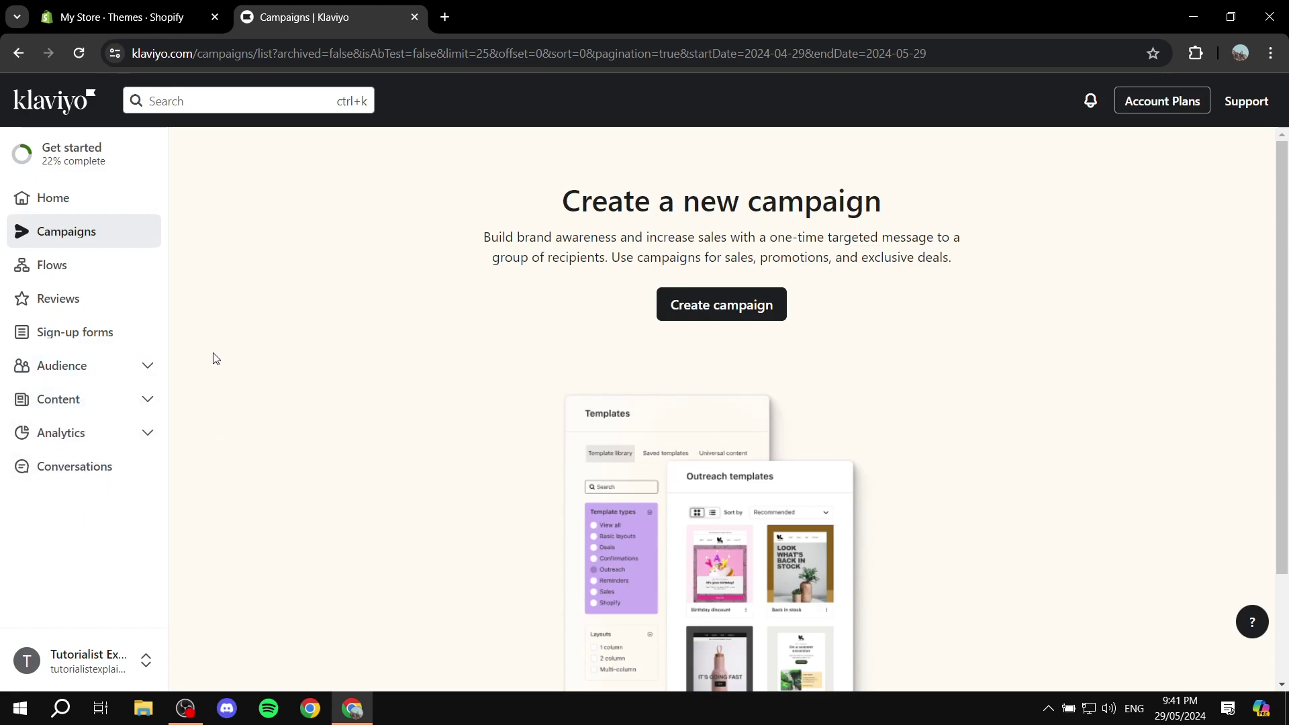
key("ctrl+Tab")
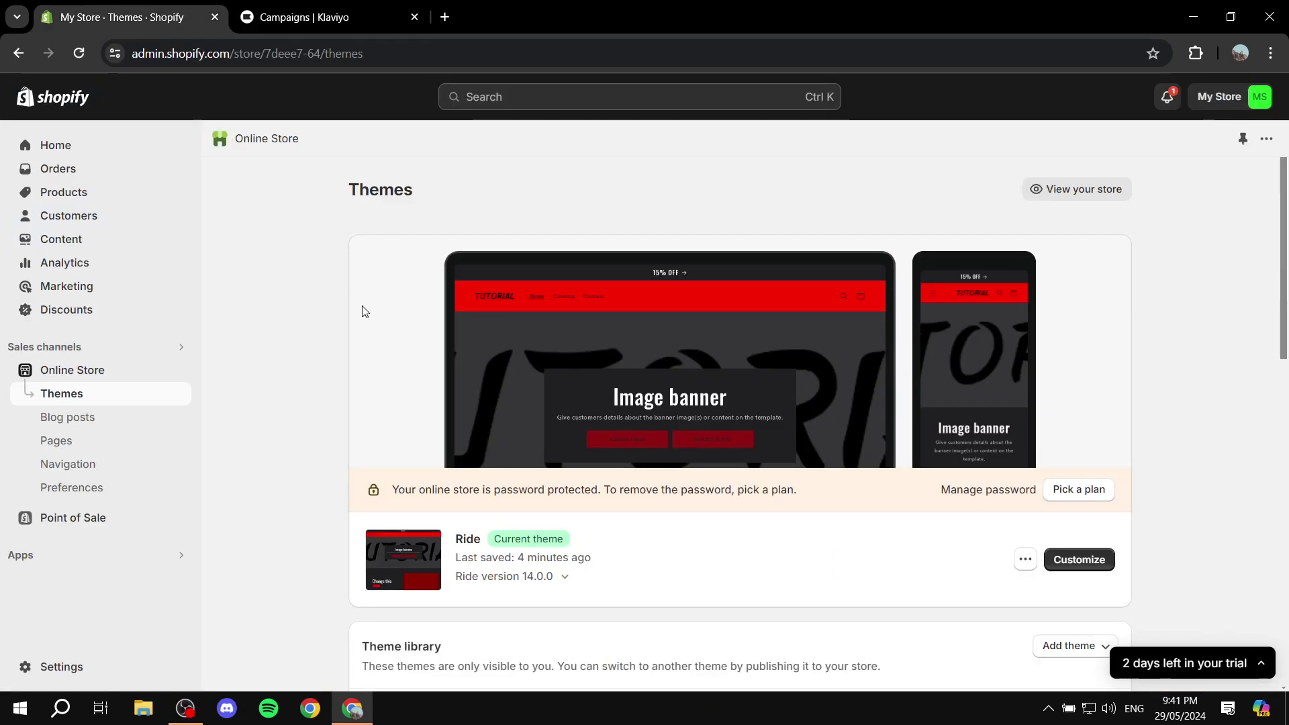
key("ctrl+Tab")
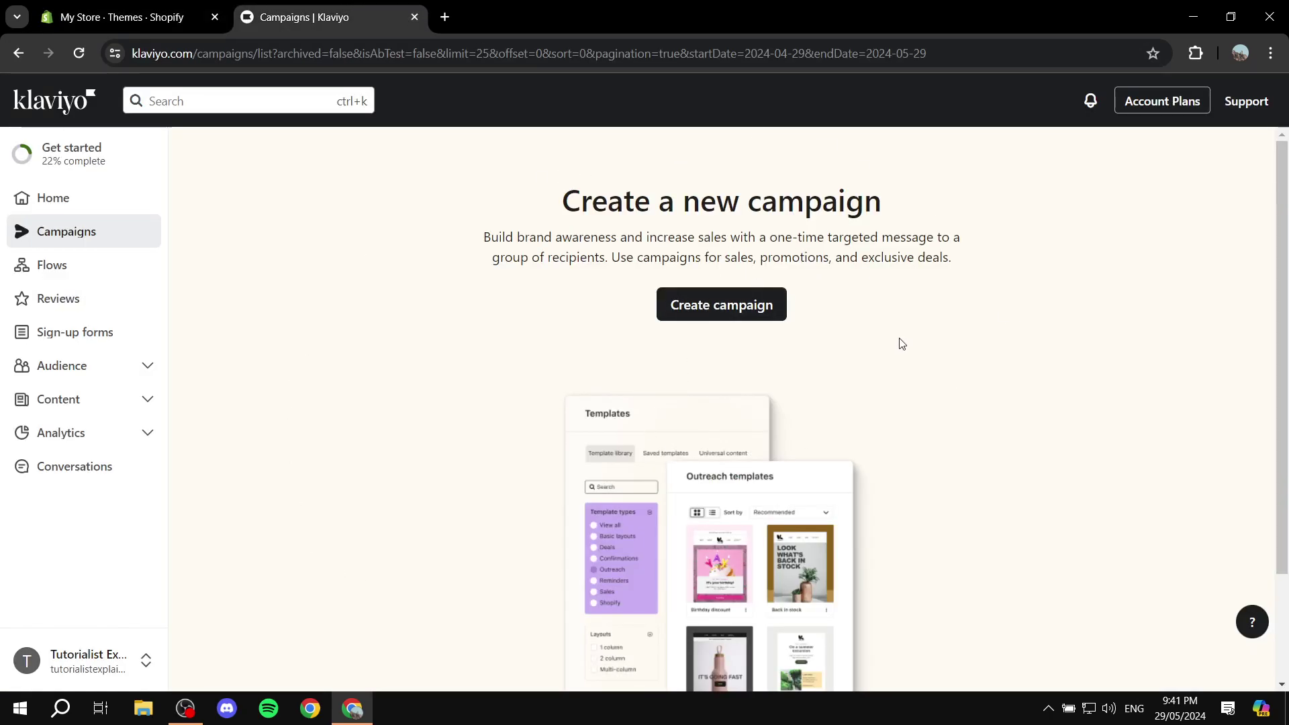
Step: Create an email campaign named Sample Campaign without tags and continue to its recipient settings
left_click(724, 312)
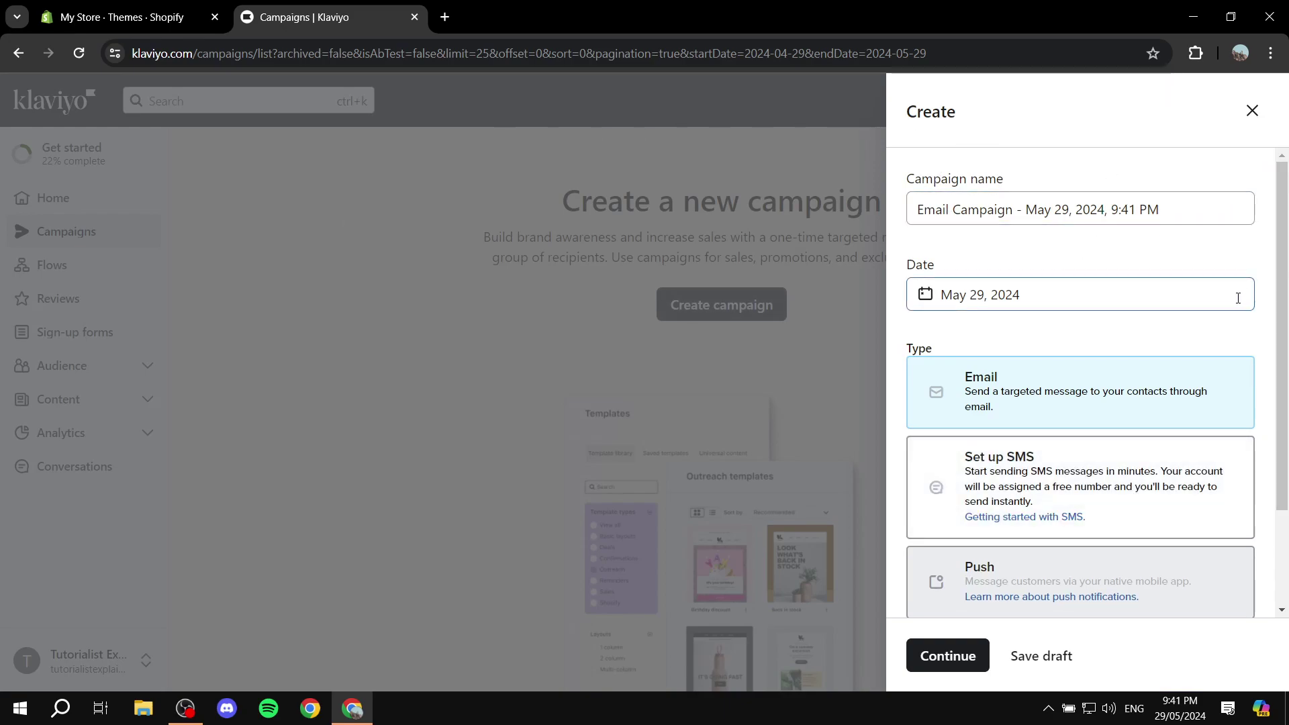
scroll(1074, 239, "down", 2)
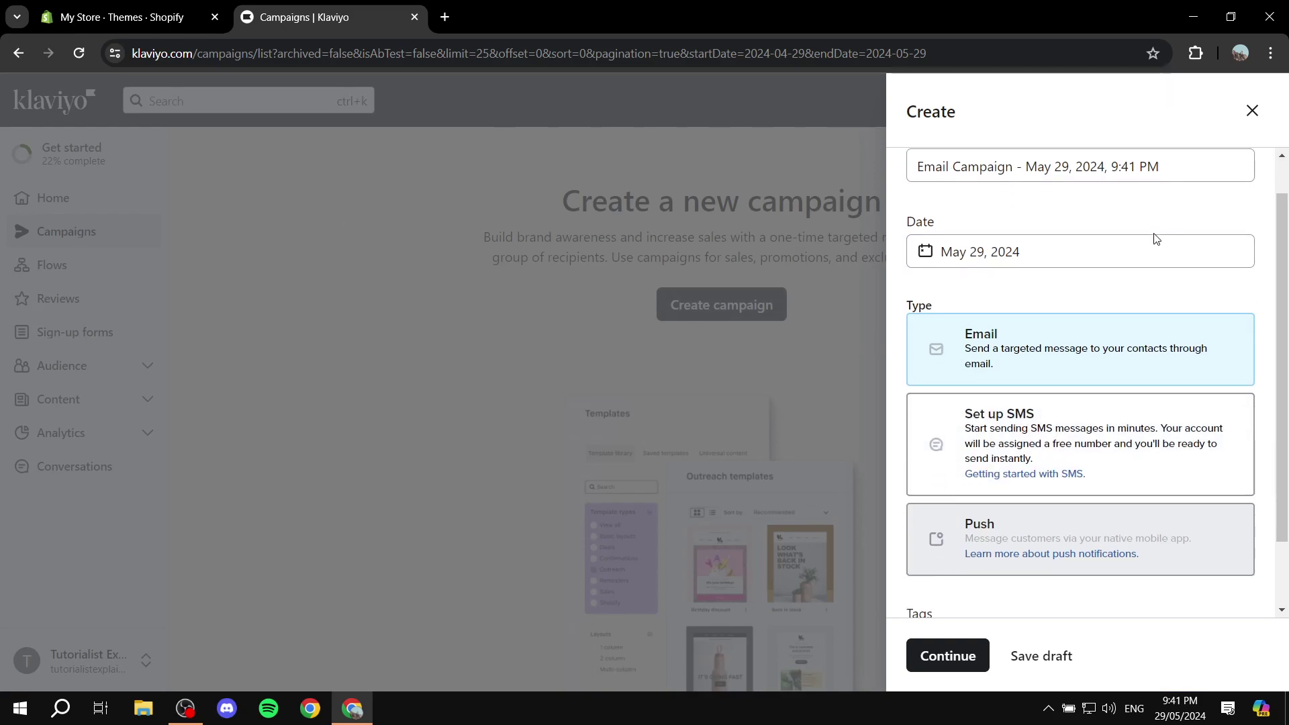
scroll(1108, 255, "up", 2)
left_click(1015, 209)
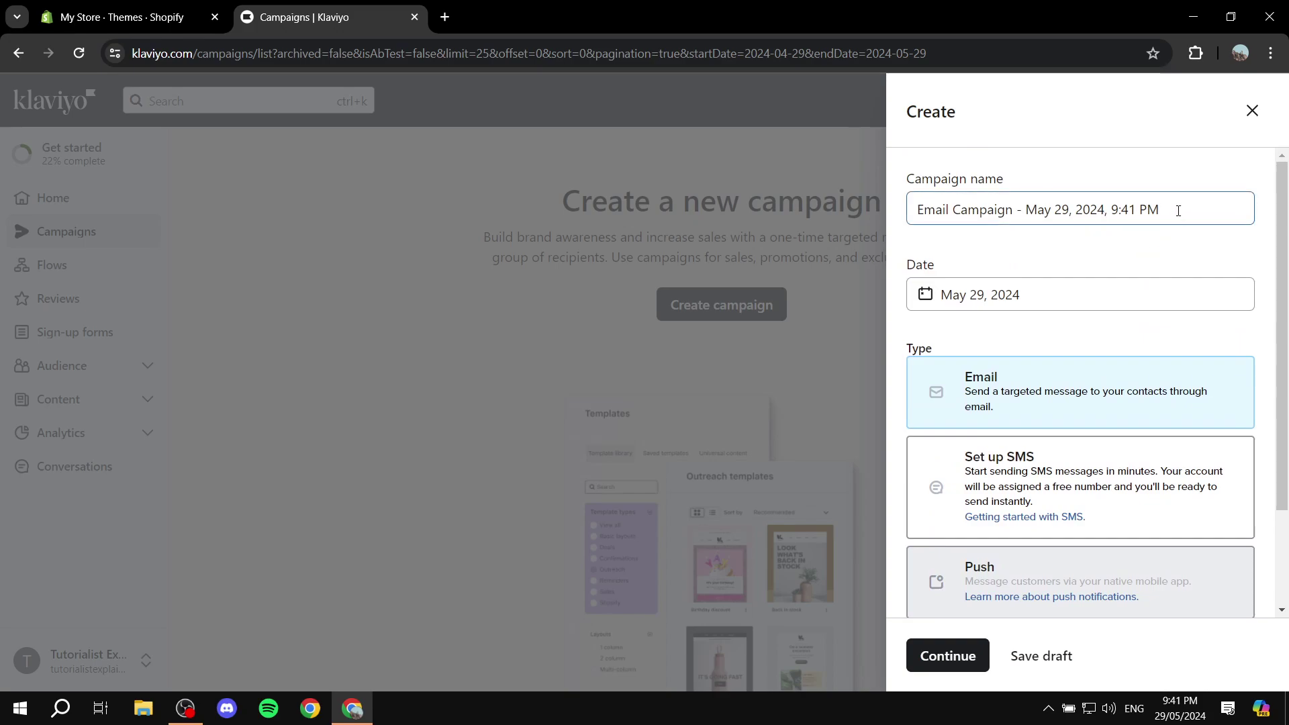
key("ctrl+a")
type("S")
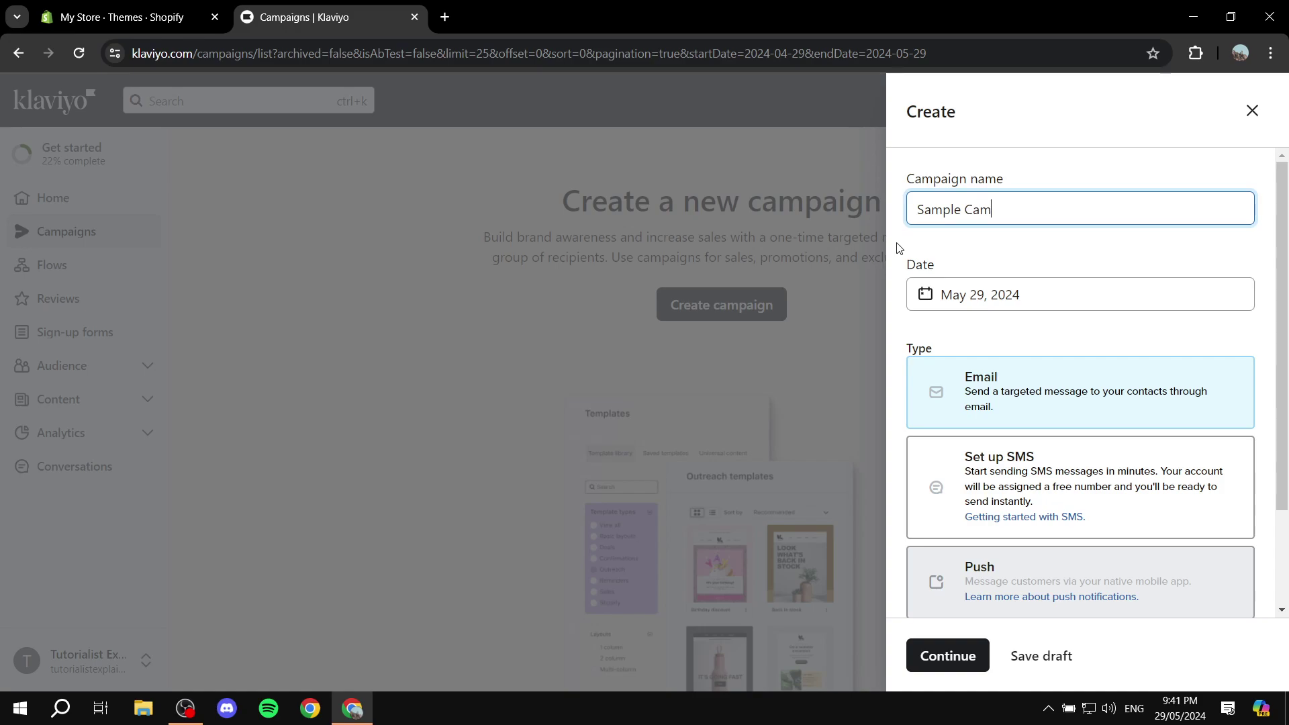
scroll(1001, 410, "down", 2)
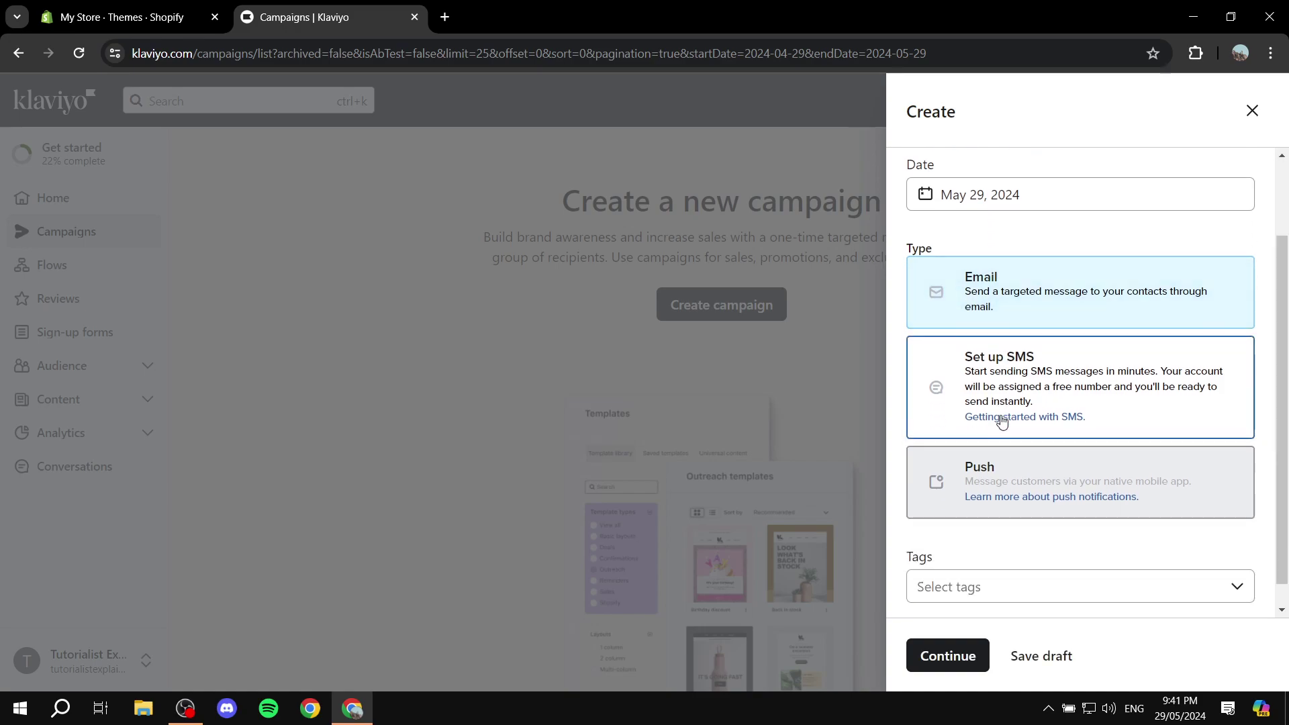
left_click(1032, 558)
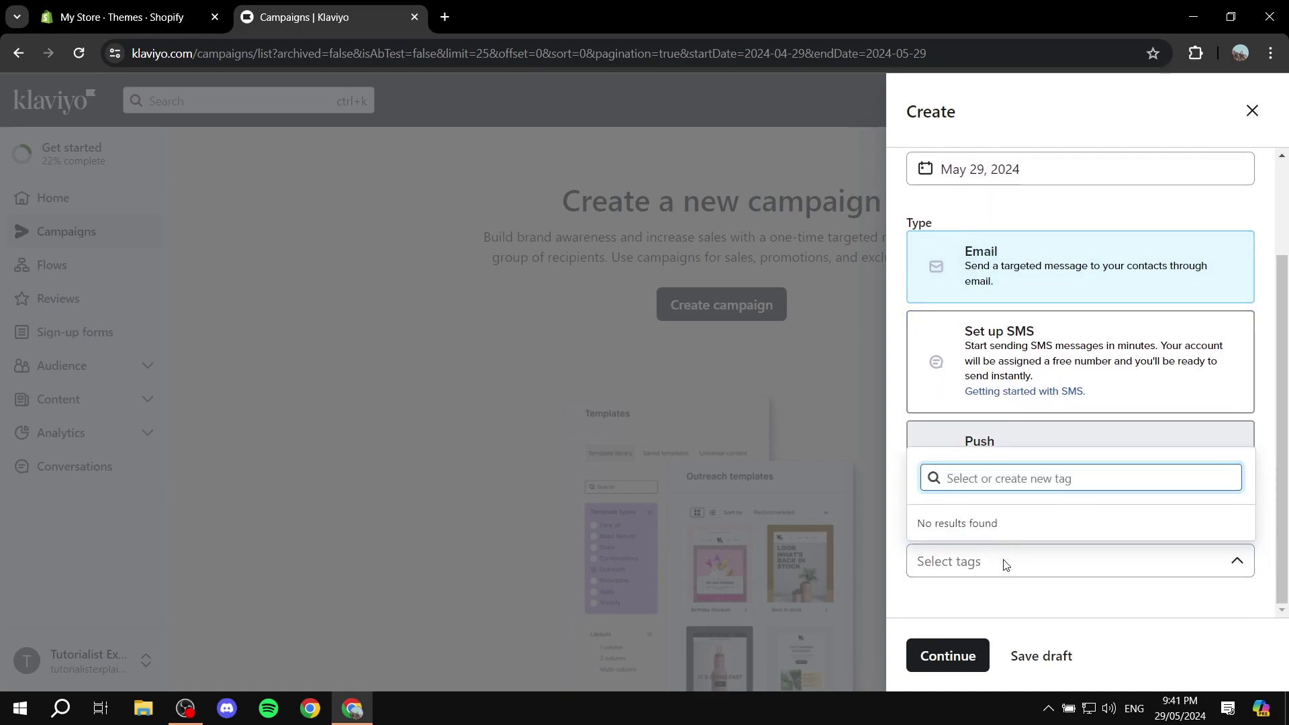
left_click(1007, 563)
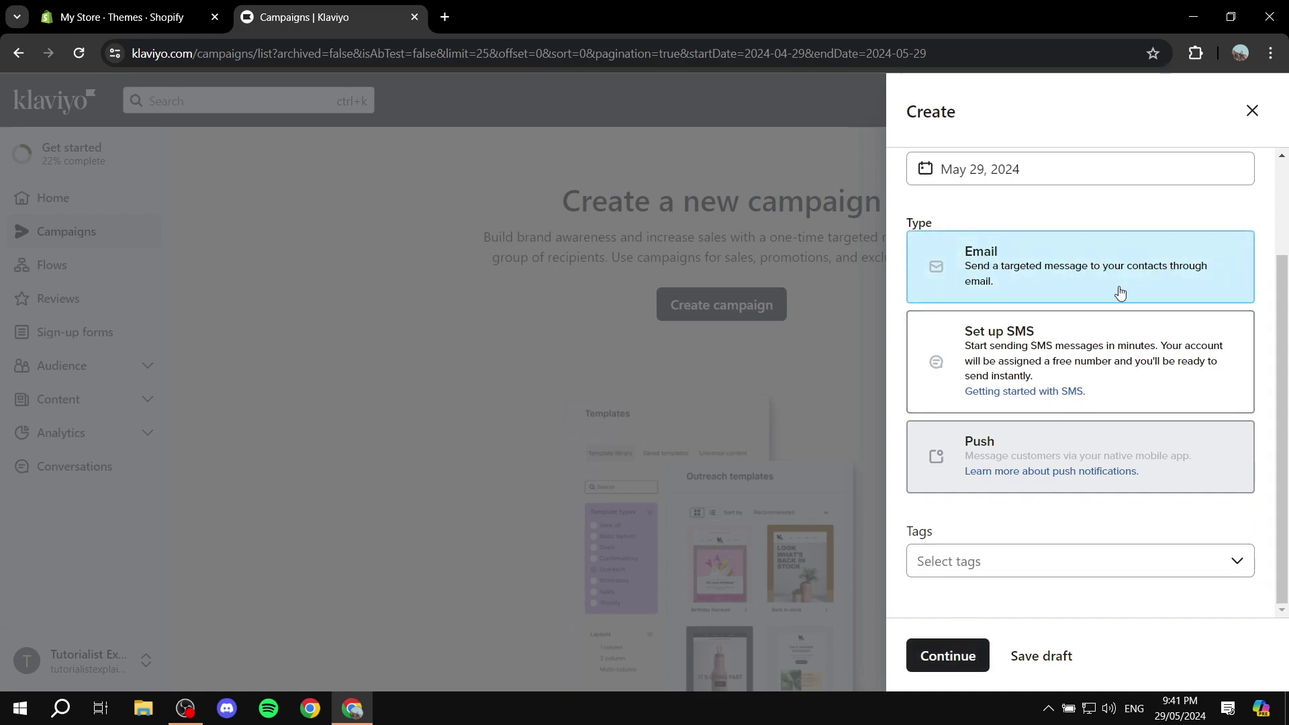
left_click(954, 664)
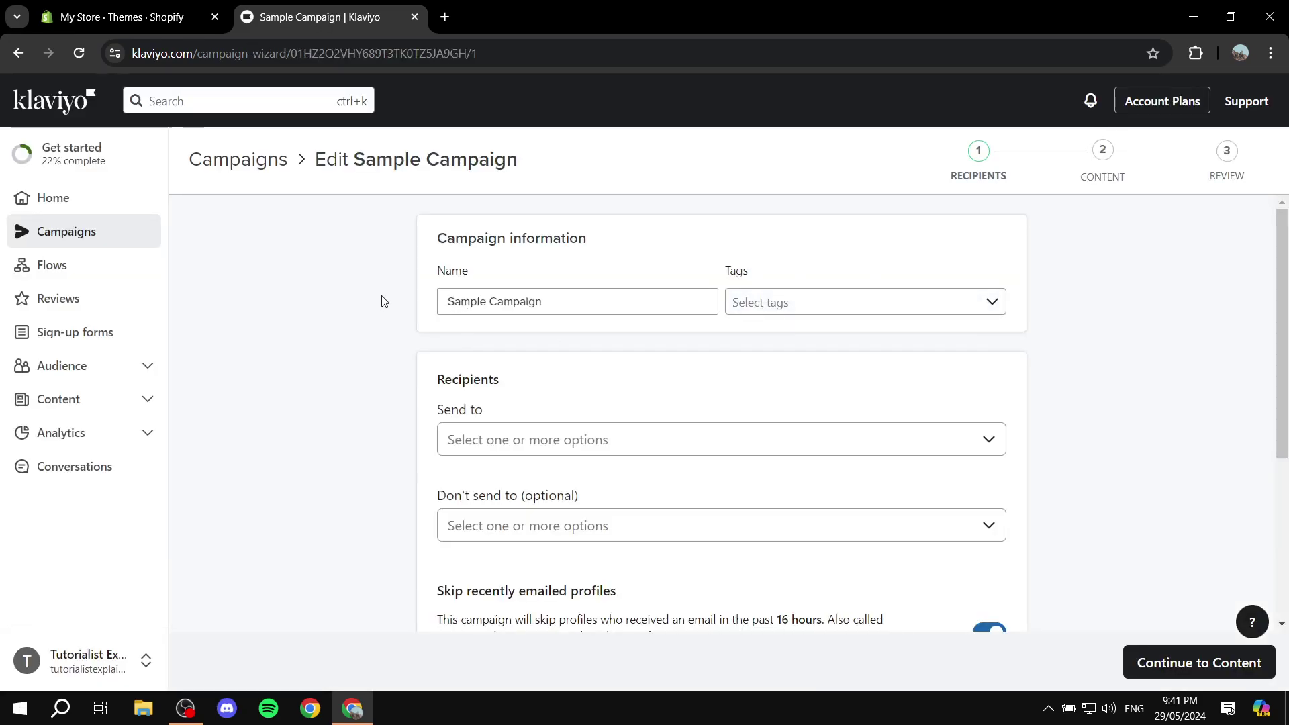
Step: Review the campaign's recipients, Skip recently emailed profiles and Tracking settings, with a brief look at the Shopify admin
scroll(380, 302, "down", 1)
scroll(378, 311, "down", 3)
scroll(378, 311, "up", 4)
left_click(121, 17)
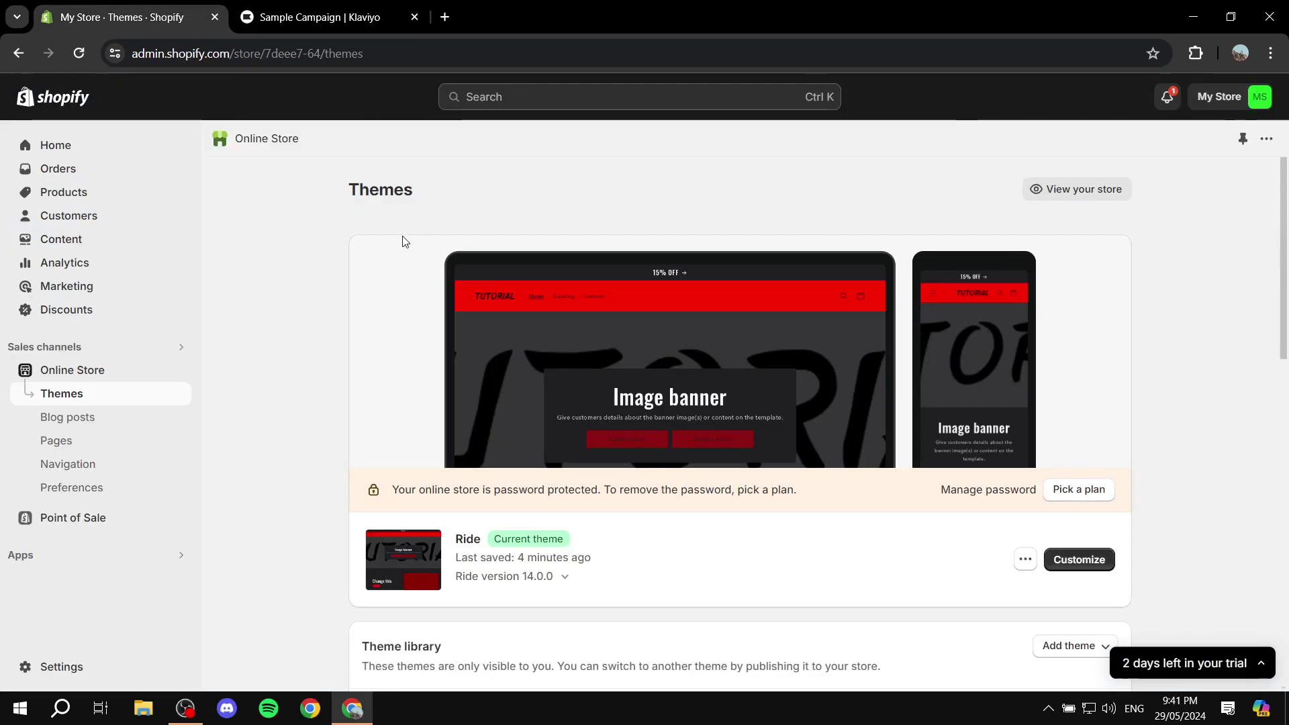
left_click(318, 7)
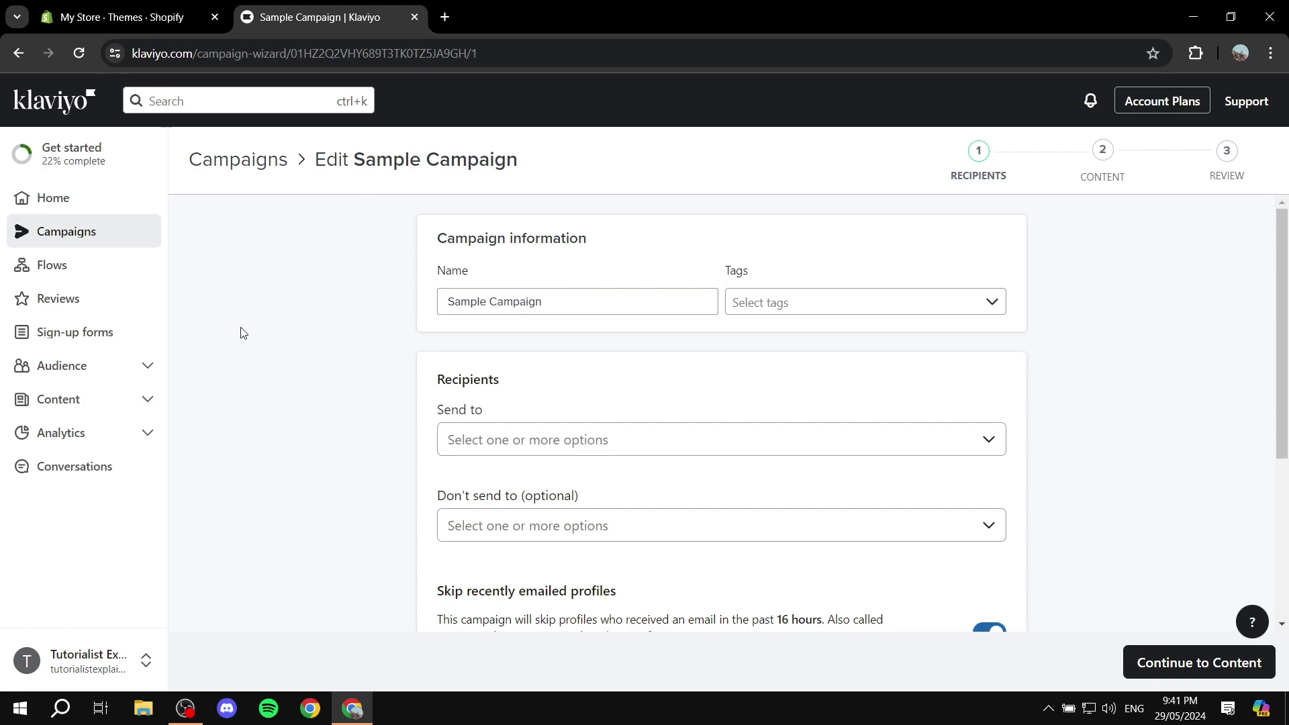
scroll(253, 368, "down", 4)
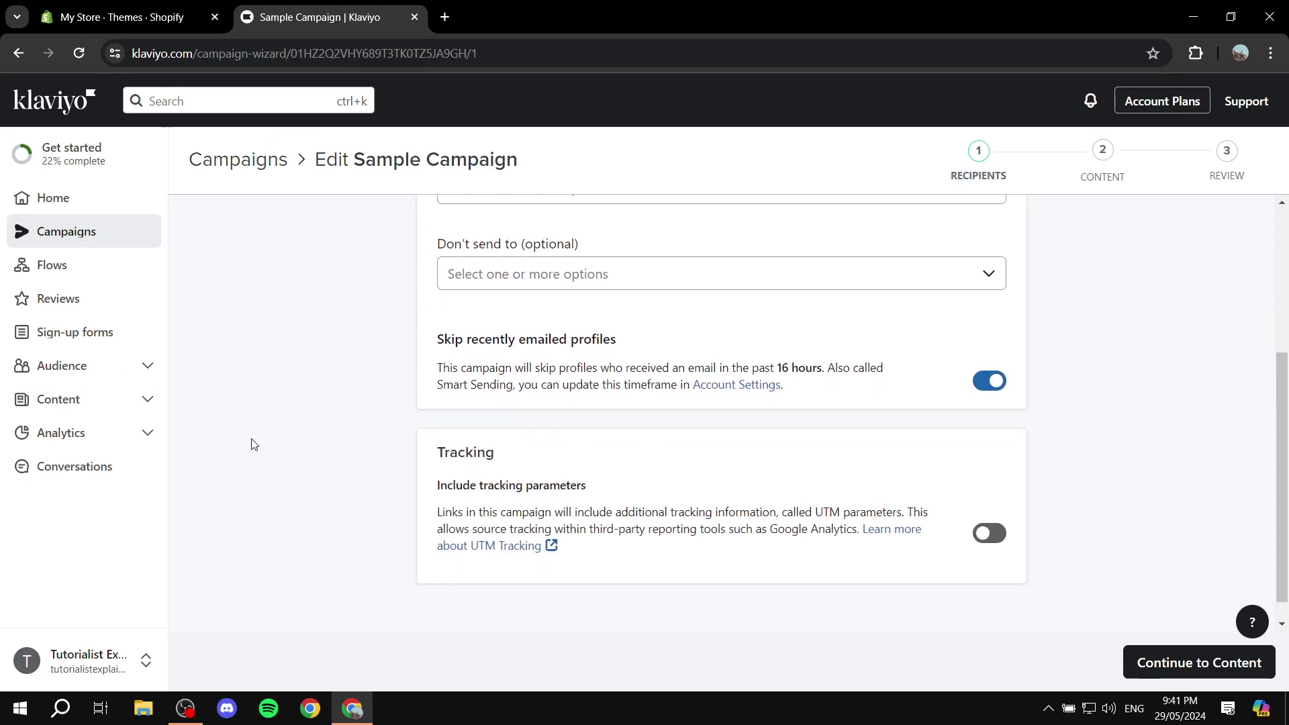
Step: Look over the Sample Campaign's recipient settings once more and return to the campaigns list
scroll(323, 380, "up", 1)
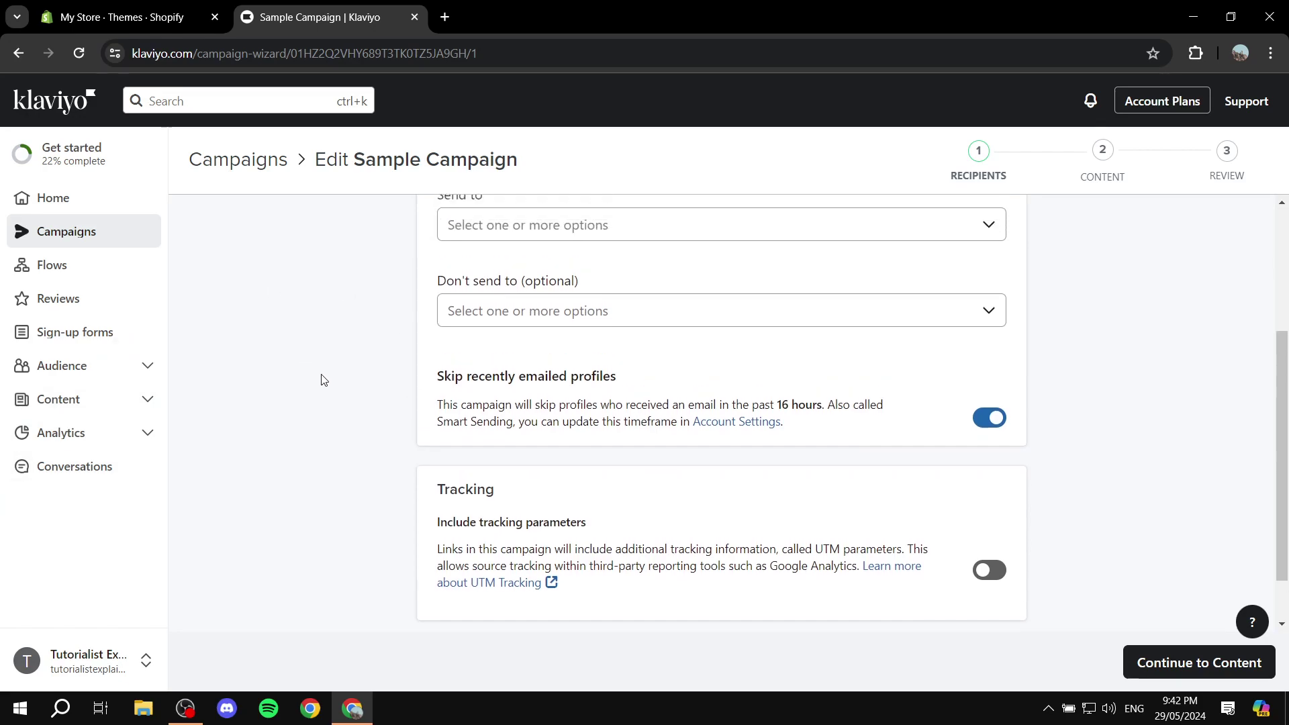
scroll(323, 380, "up", 3)
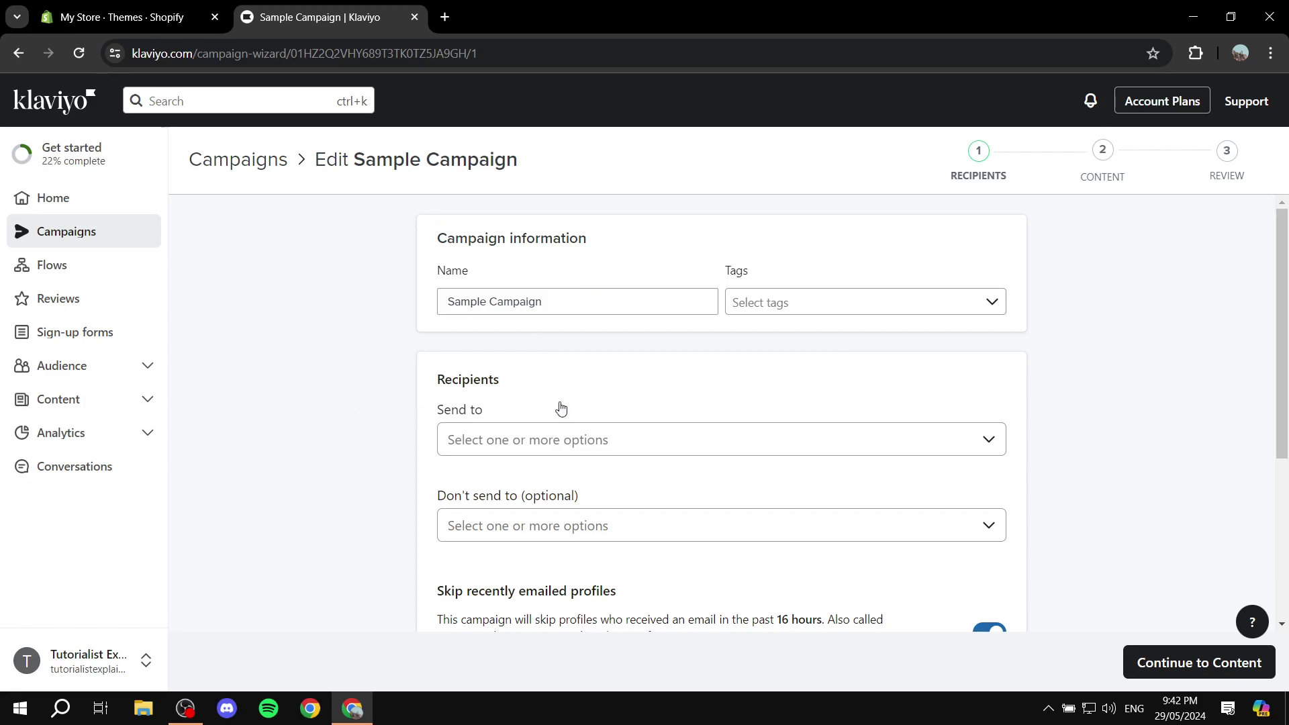
key("alt+Left")
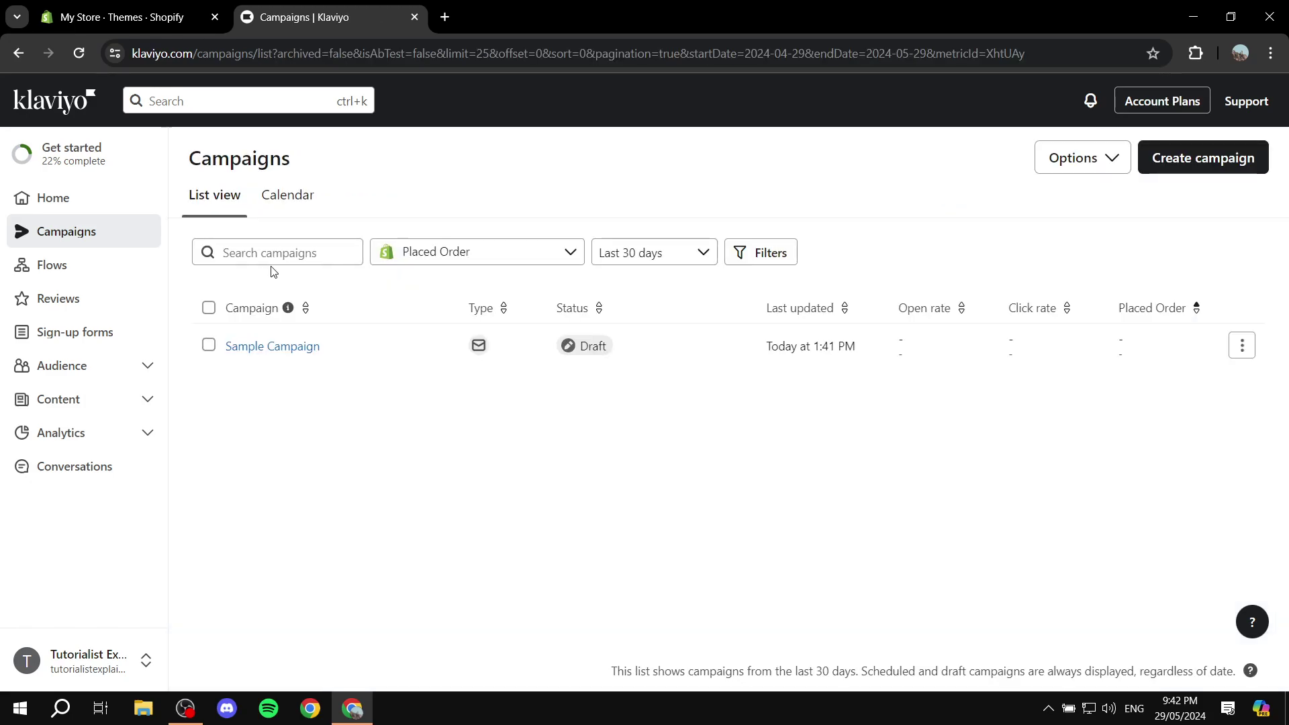
Step: Open the Klaviyo Home dashboard and examine its business performance summary, top performing flows and recent campaigns
left_click(73, 200)
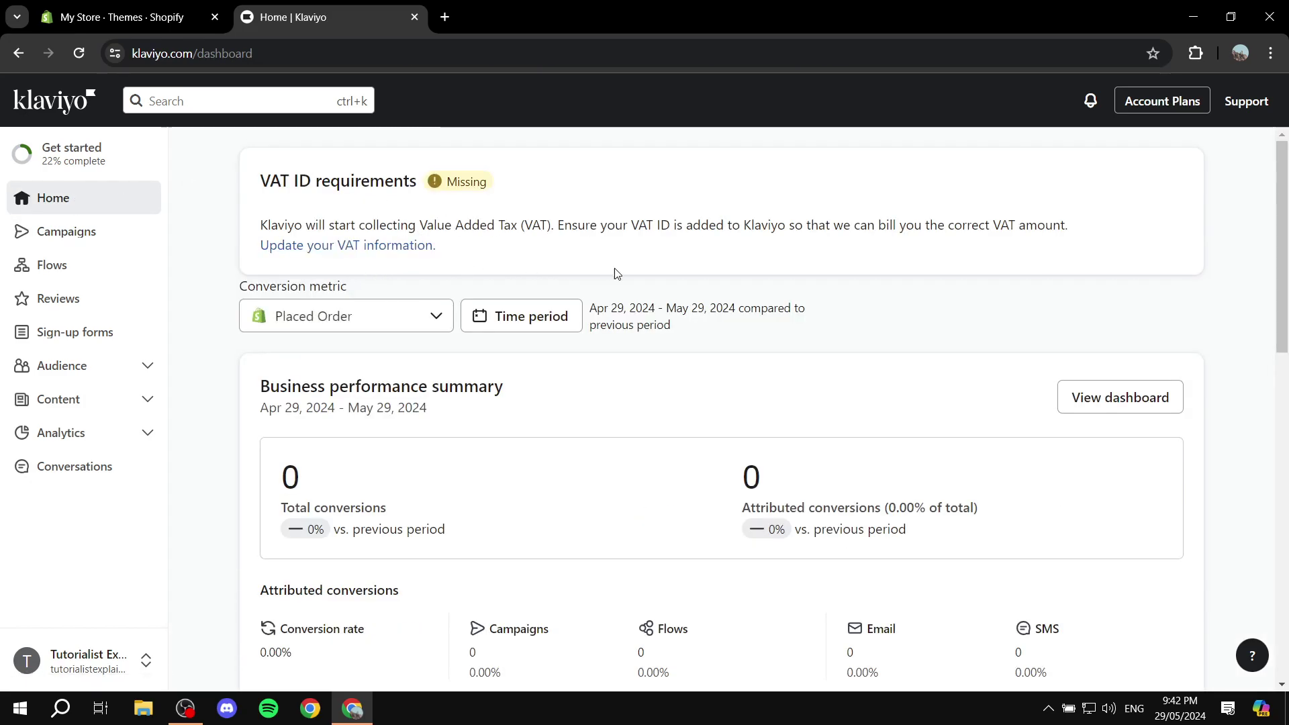
scroll(644, 296, "down", 3)
scroll(437, 343, "up", 3)
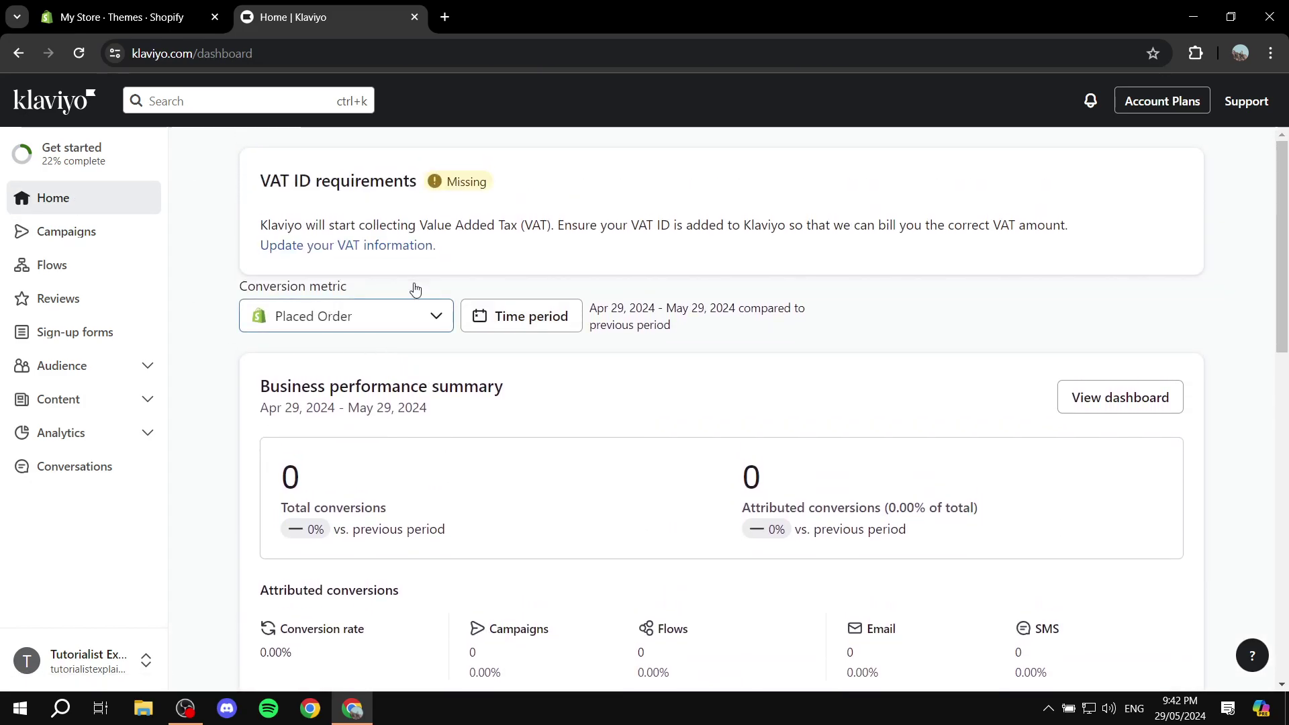
scroll(313, 231, "down", 4)
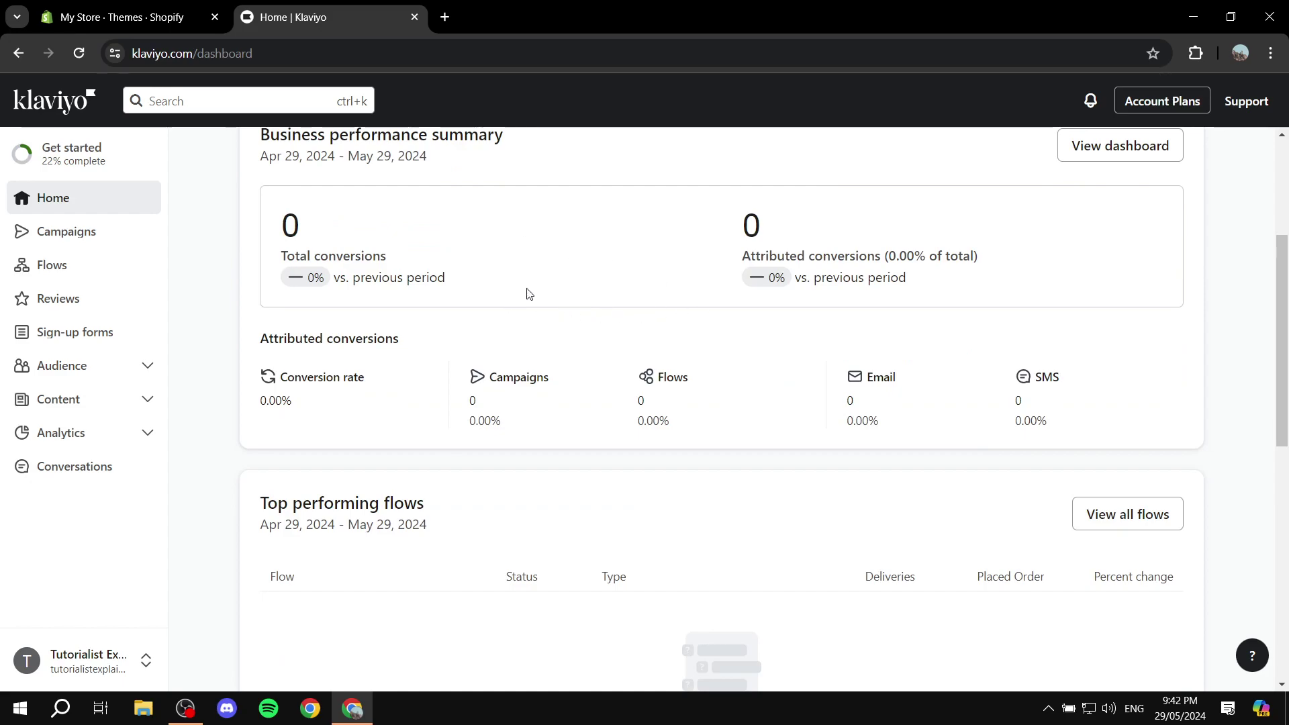
scroll(590, 336, "up", 3)
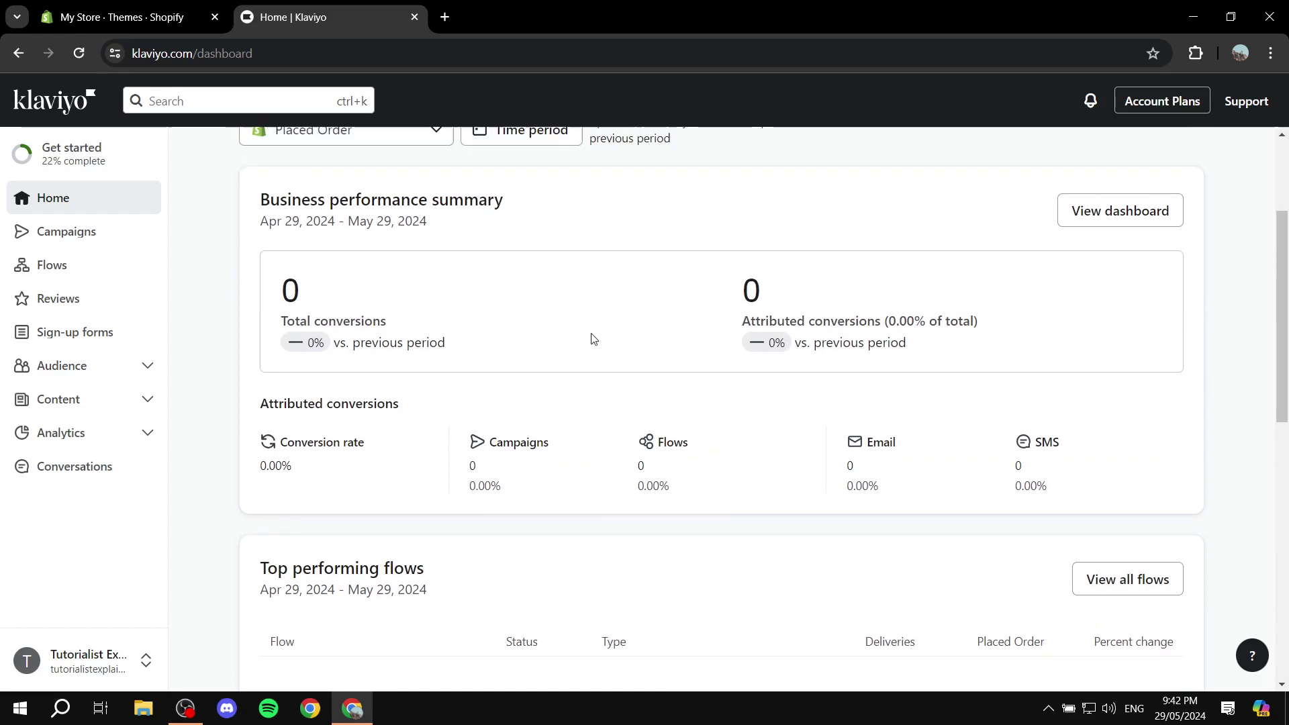
scroll(698, 293, "down", 4)
scroll(698, 293, "down", 5)
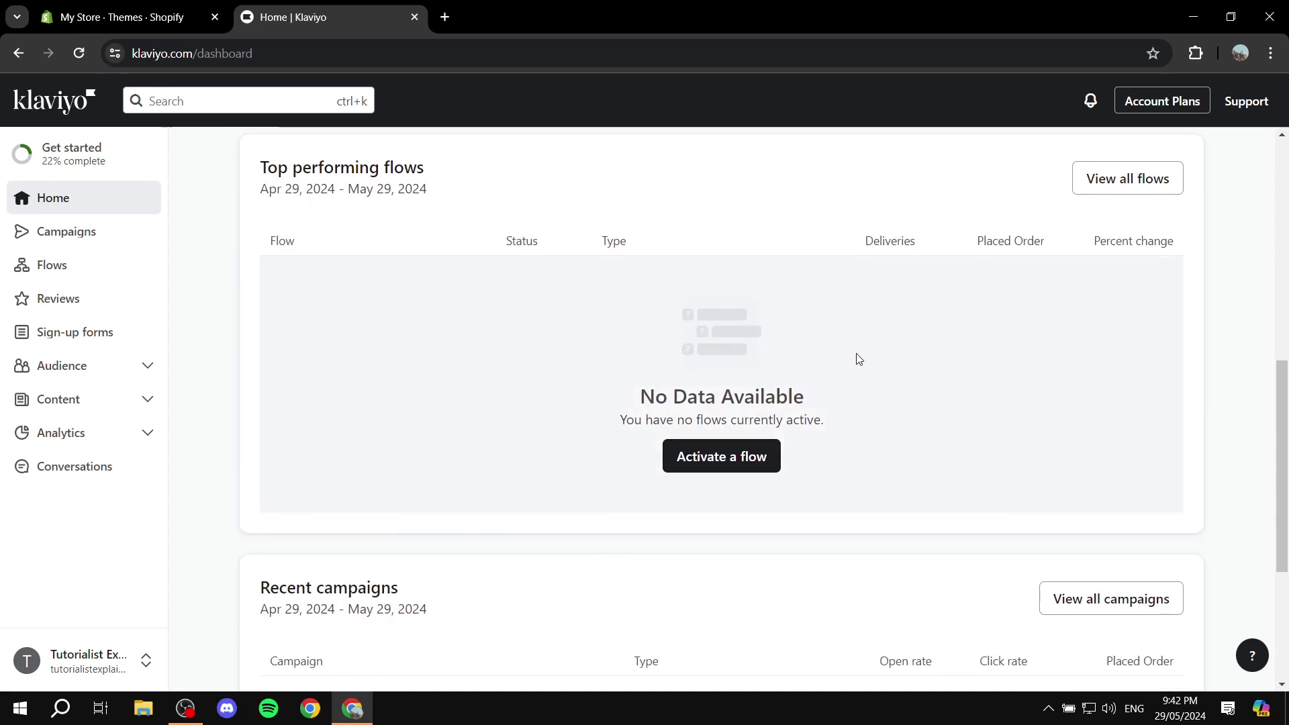
scroll(723, 417, "down", 2)
scroll(736, 397, "up", 10)
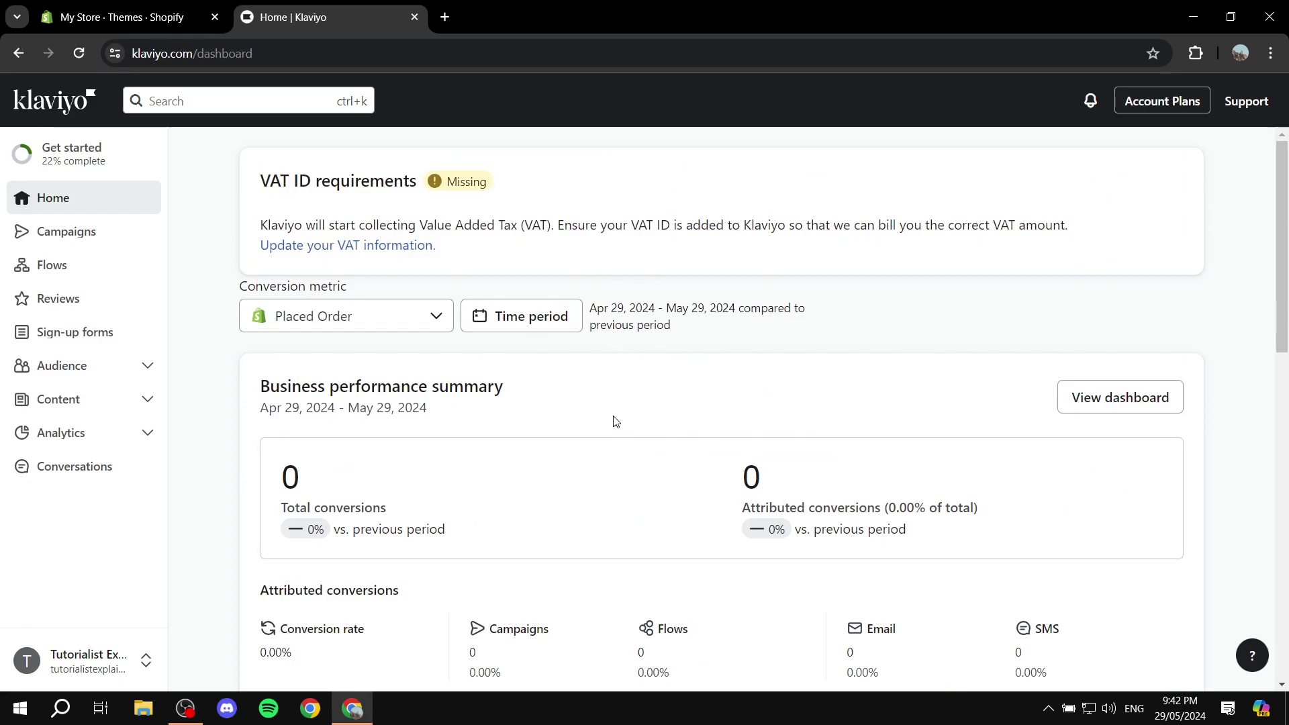
scroll(494, 417, "down", 3)
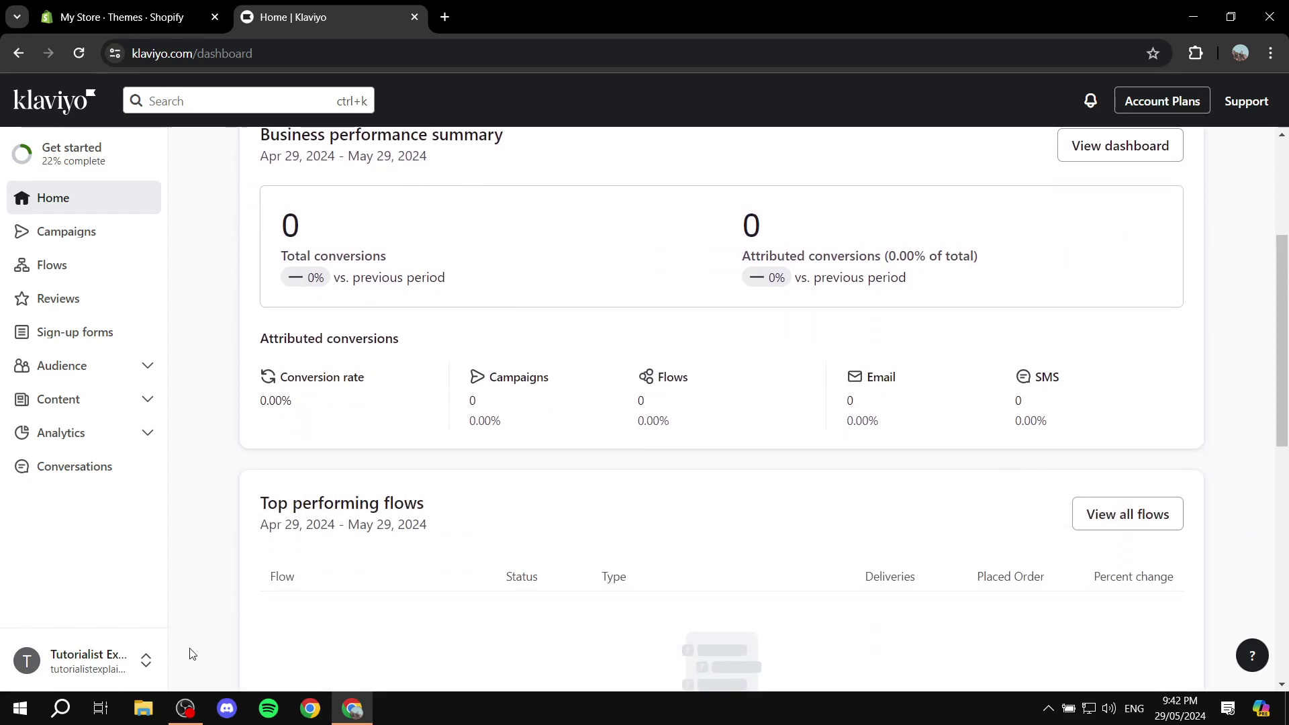
Step: Open the account's Integrations page and check the status of the Shopify integration
left_click(127, 671)
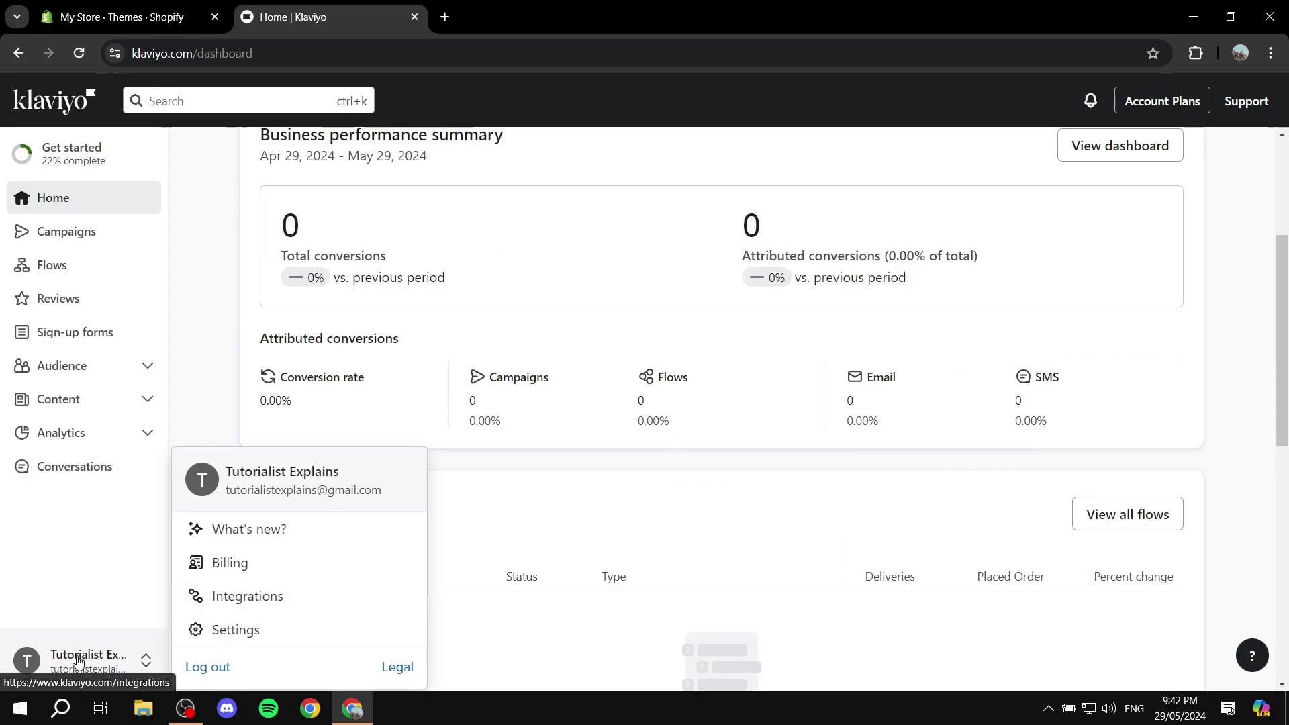
left_click(244, 596)
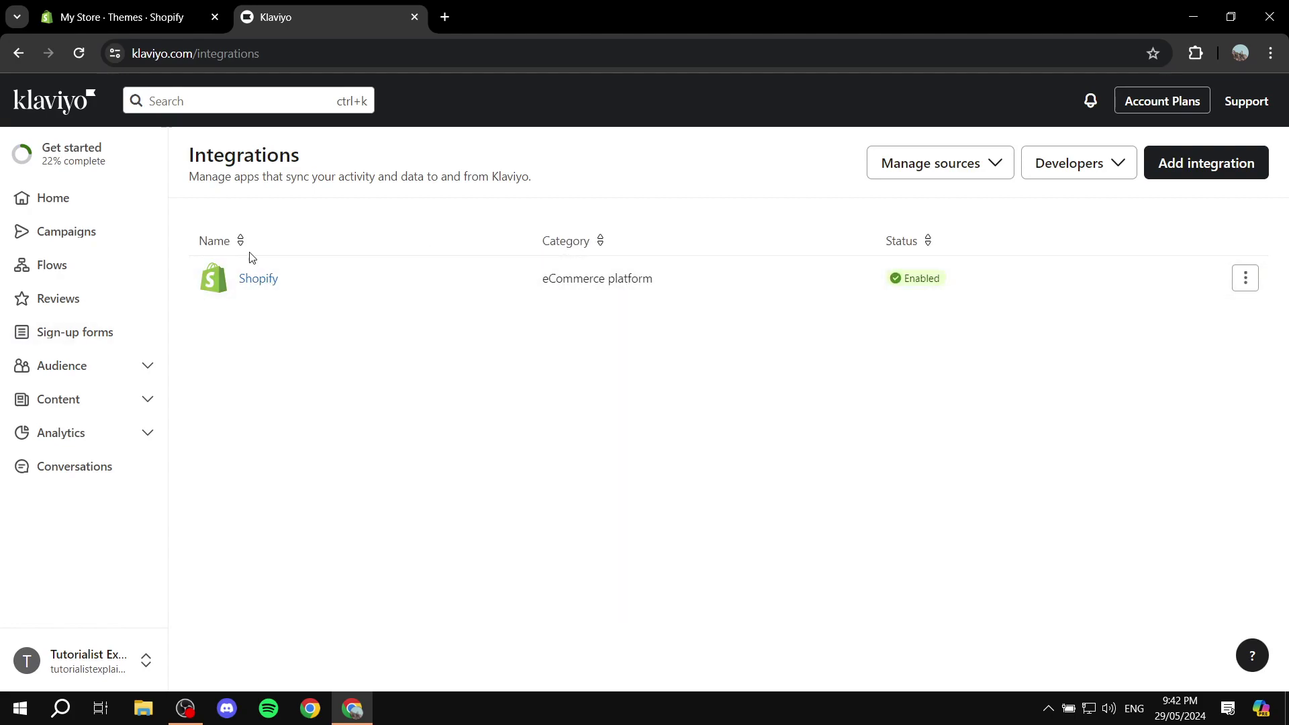
left_click_drag(895, 289, 959, 289)
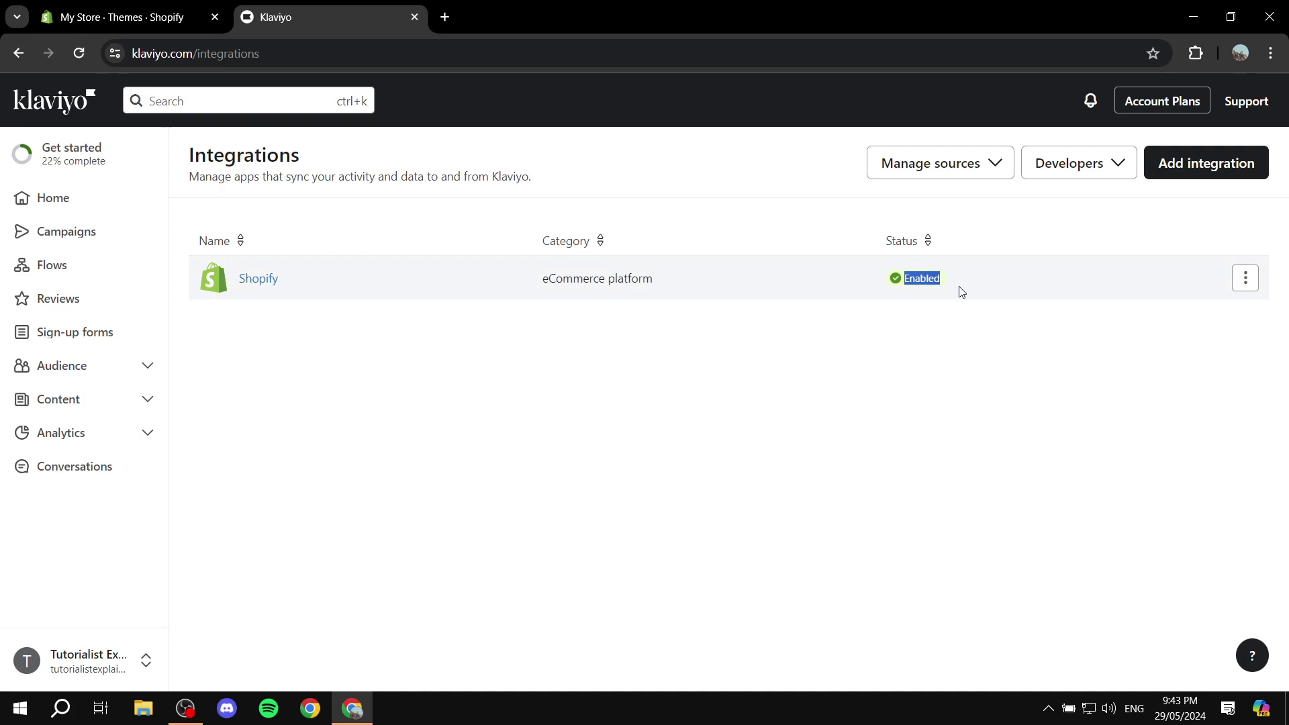
left_click(954, 343)
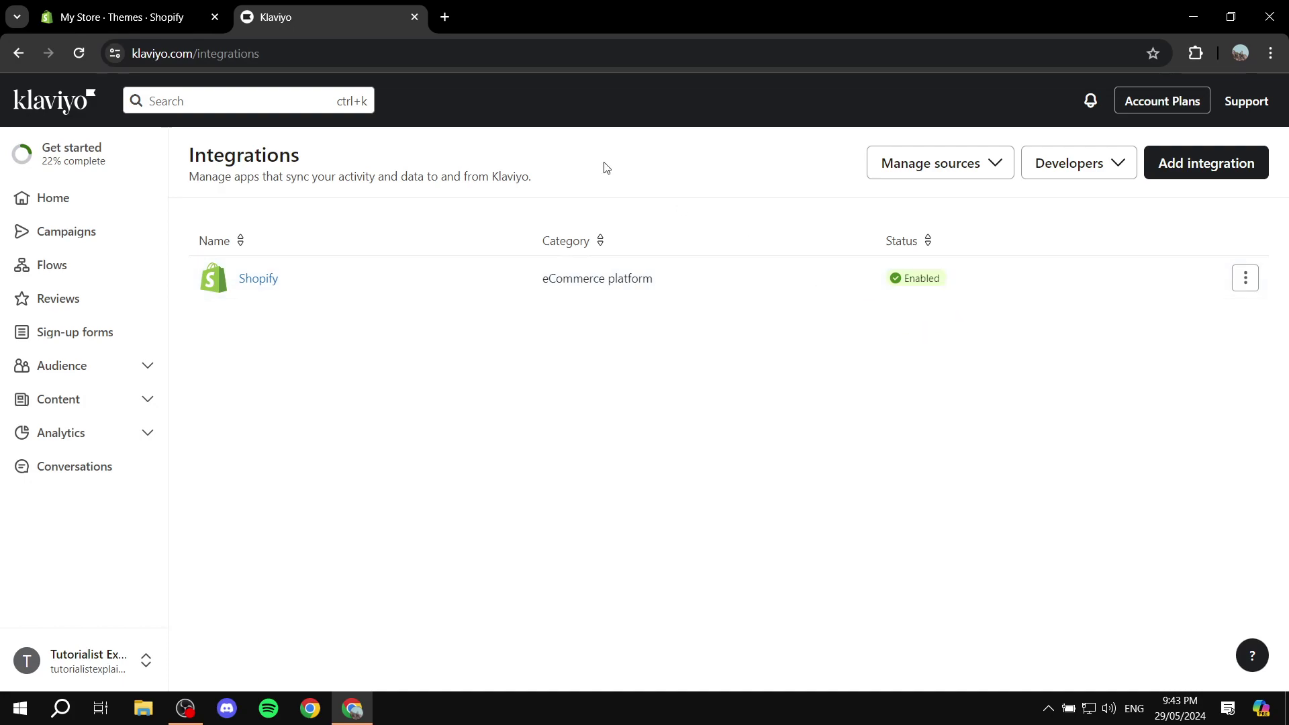
Step: Close the Klaviyo page and reopen Klaviyo: Email Marketing & SMS from the Shopify store's installed apps
left_click(415, 18)
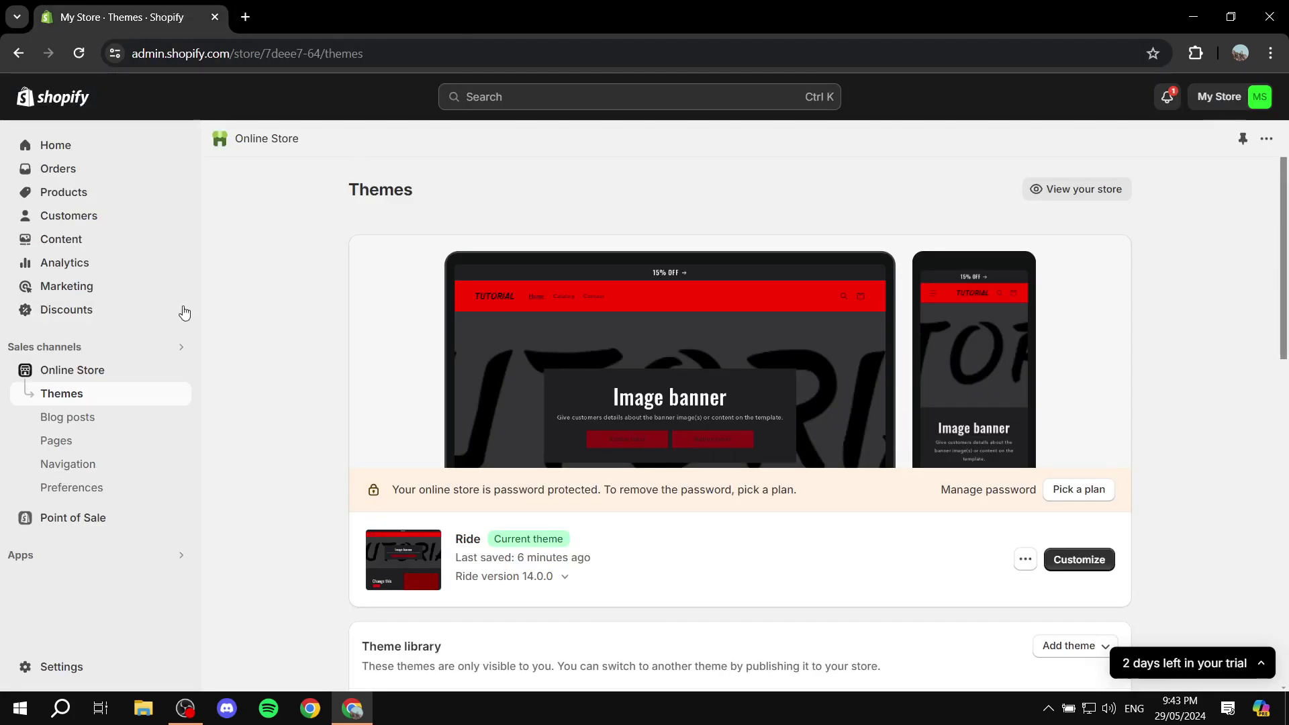
left_click(75, 562)
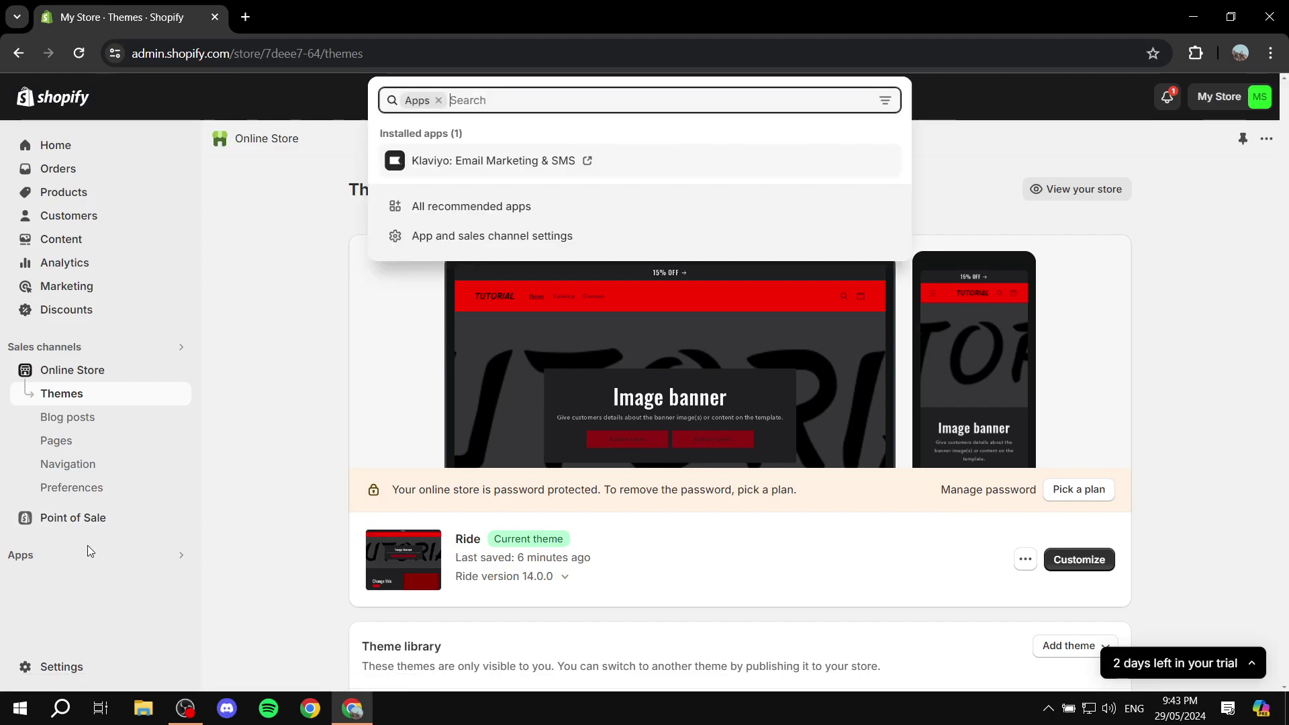
left_click(462, 164)
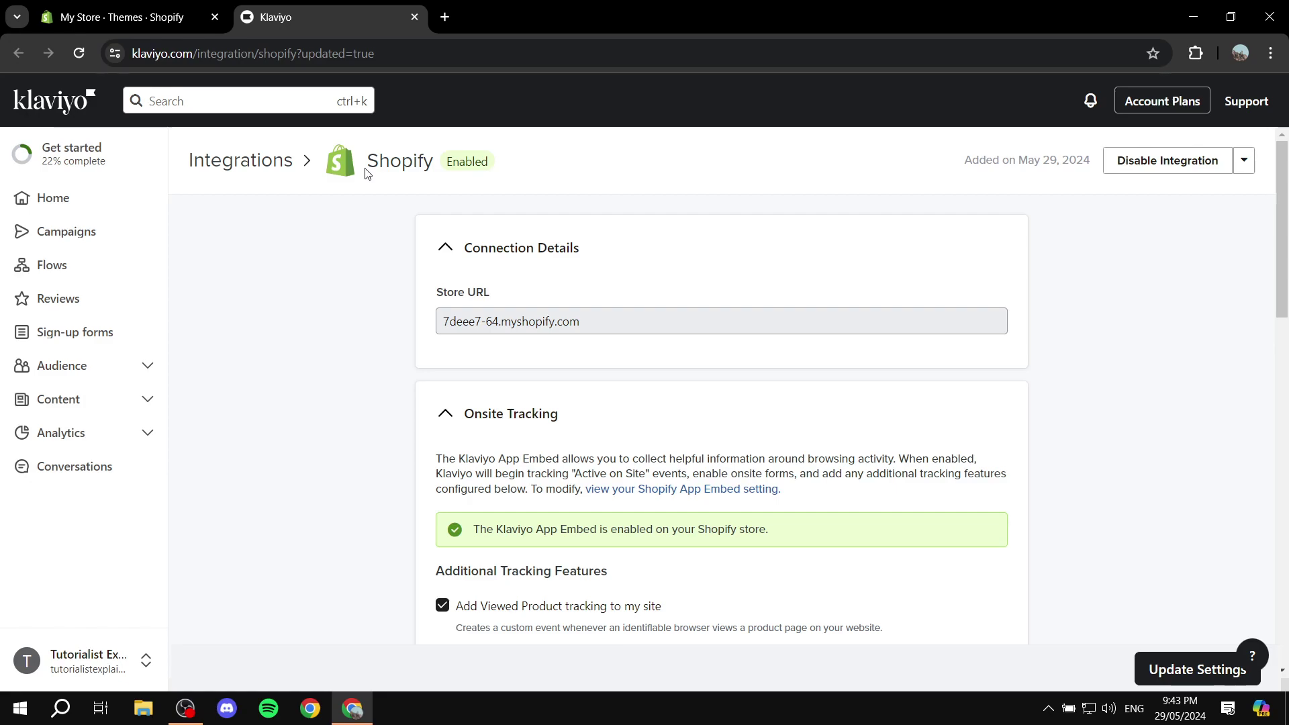
Step: View Klaviyo's Sign-up forms page and return to the Campaigns page
left_click(113, 344)
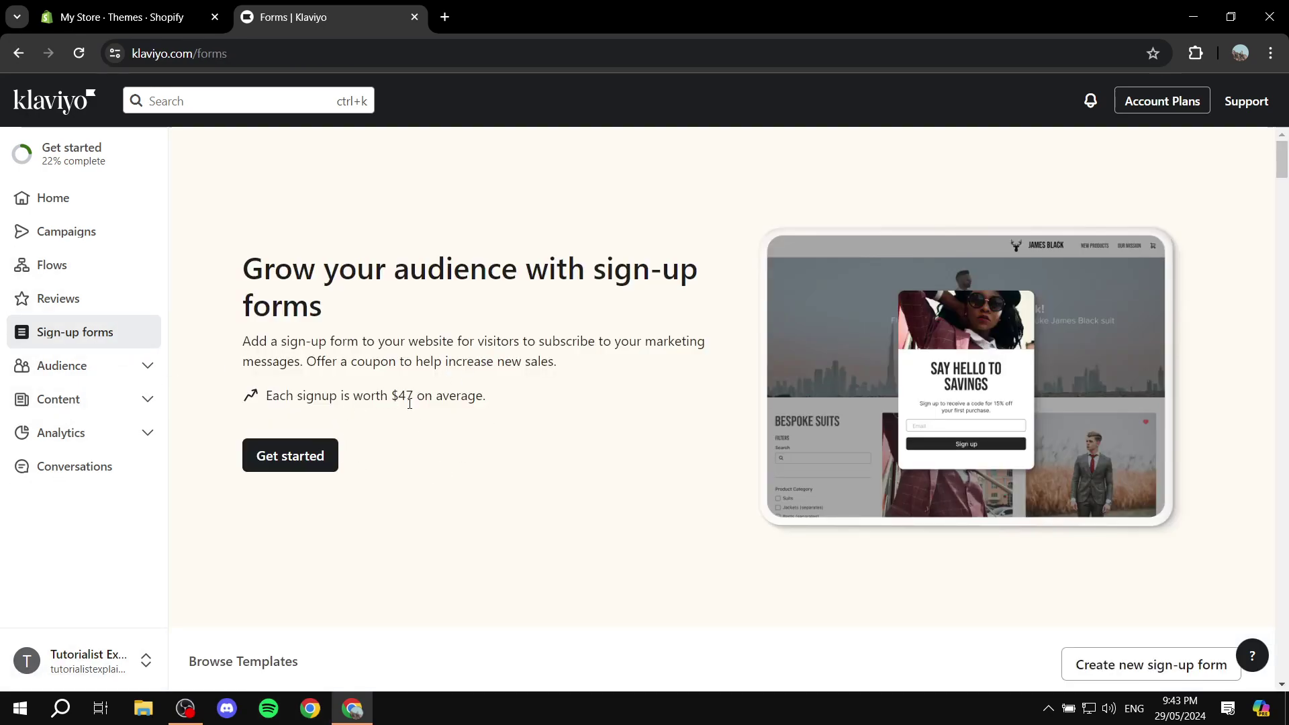
left_click(77, 231)
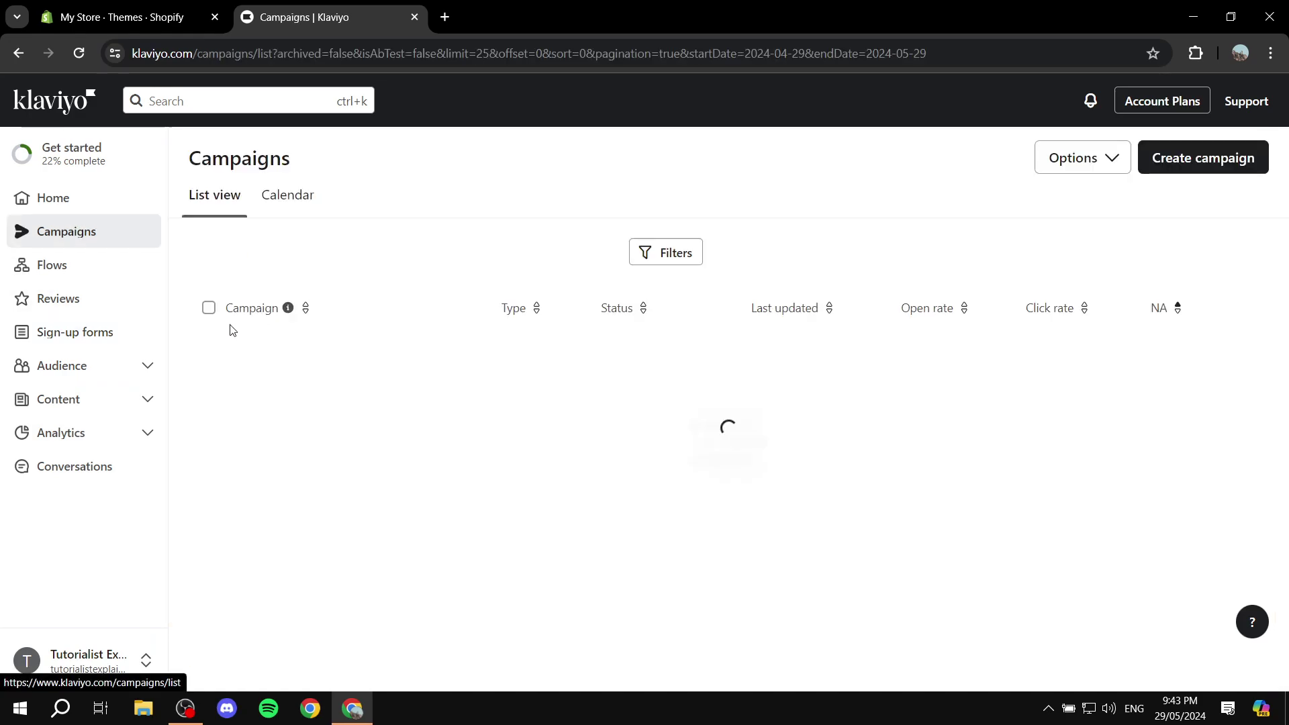